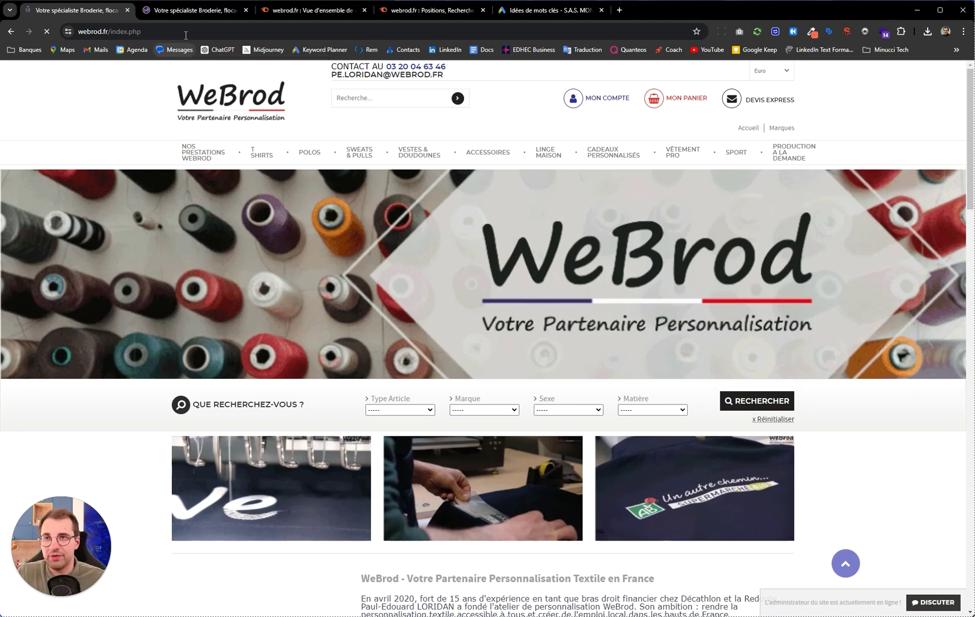
click(198, 30)
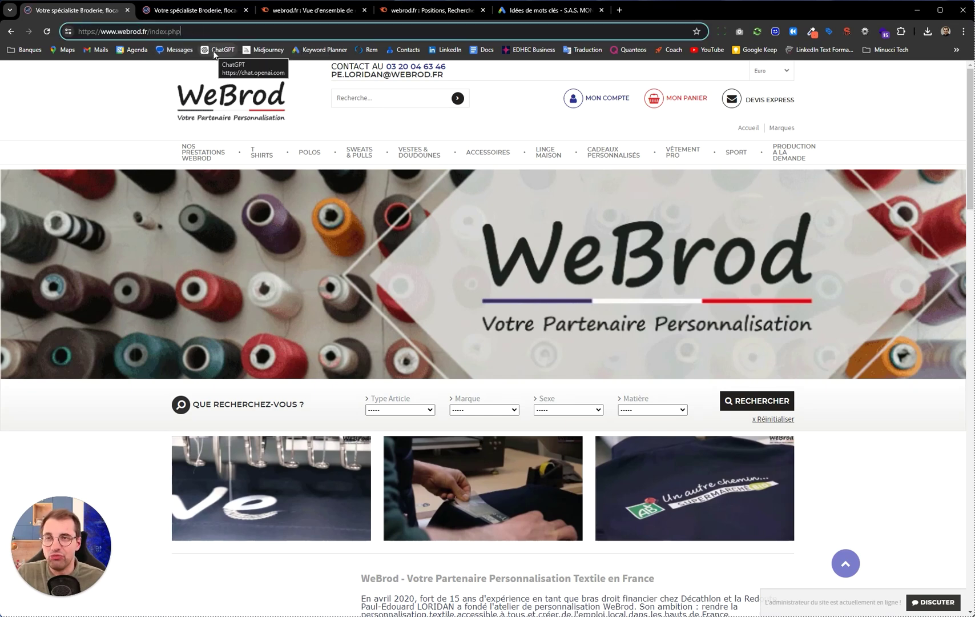
drag(182, 31, 151, 32)
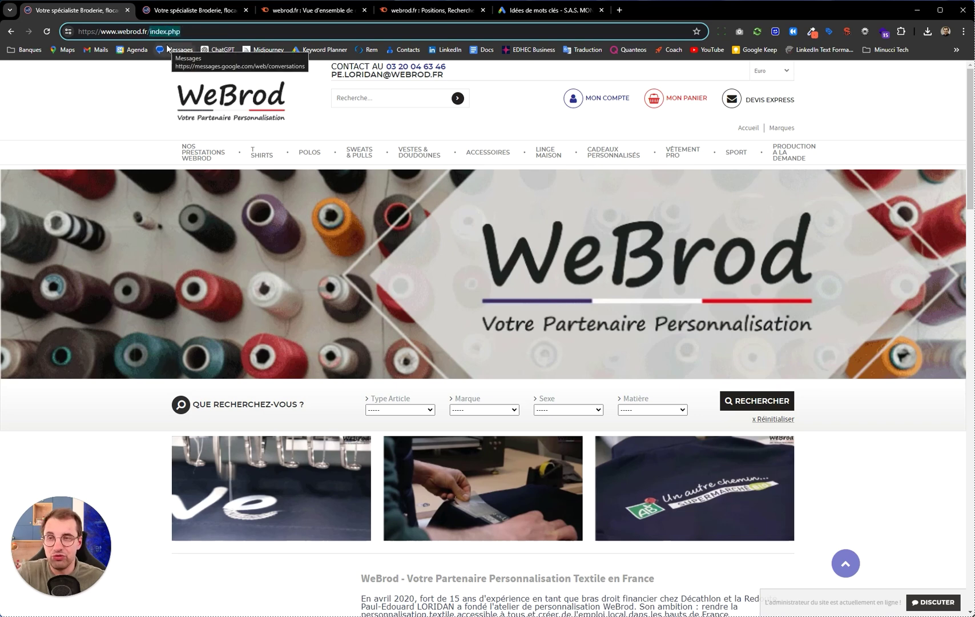
key(BackSpace)
double_click(97, 32)
key(Return)
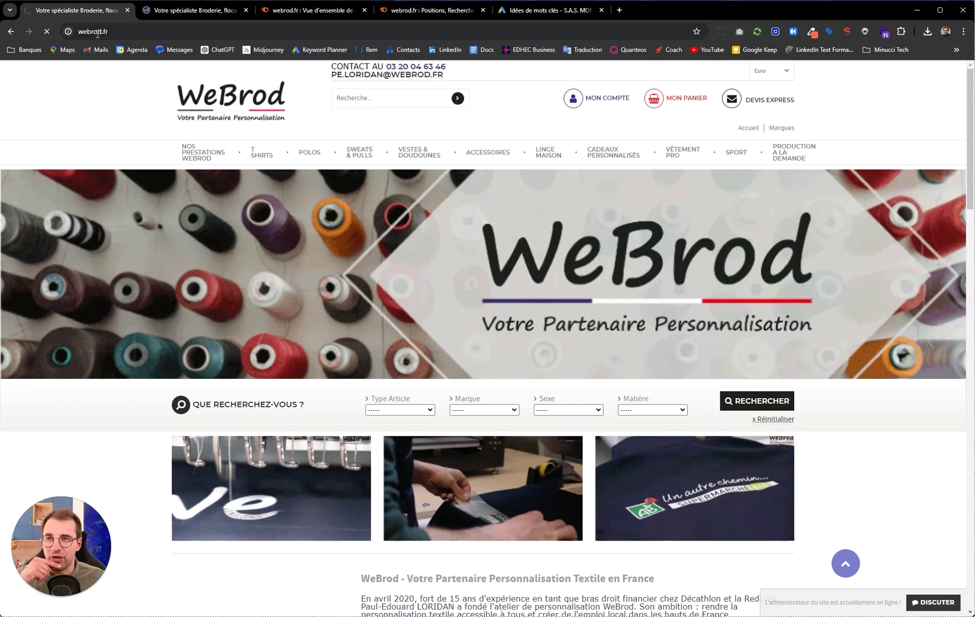
click(92, 30)
click(89, 31)
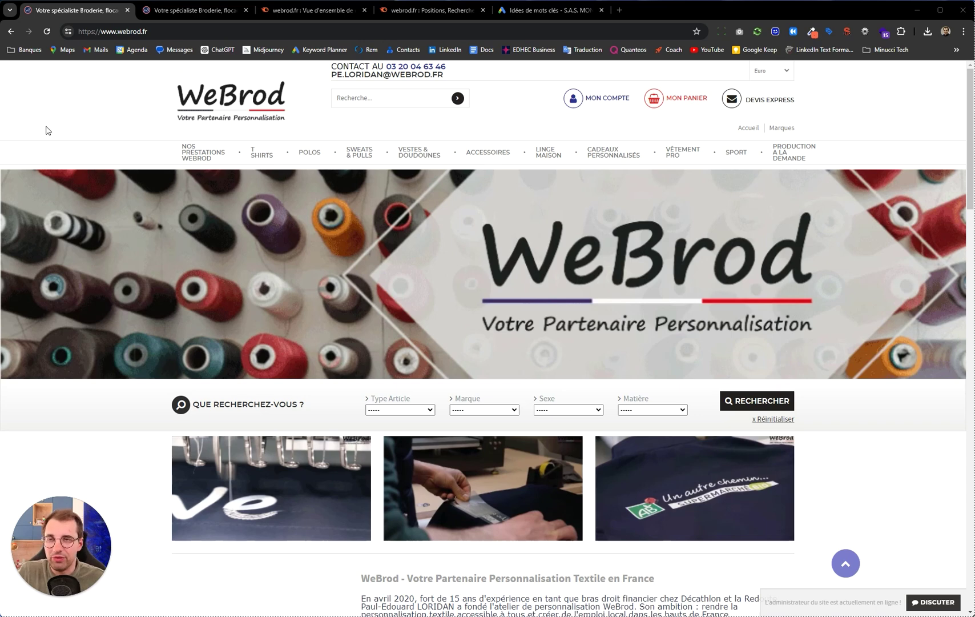
click(213, 31)
text(/index)
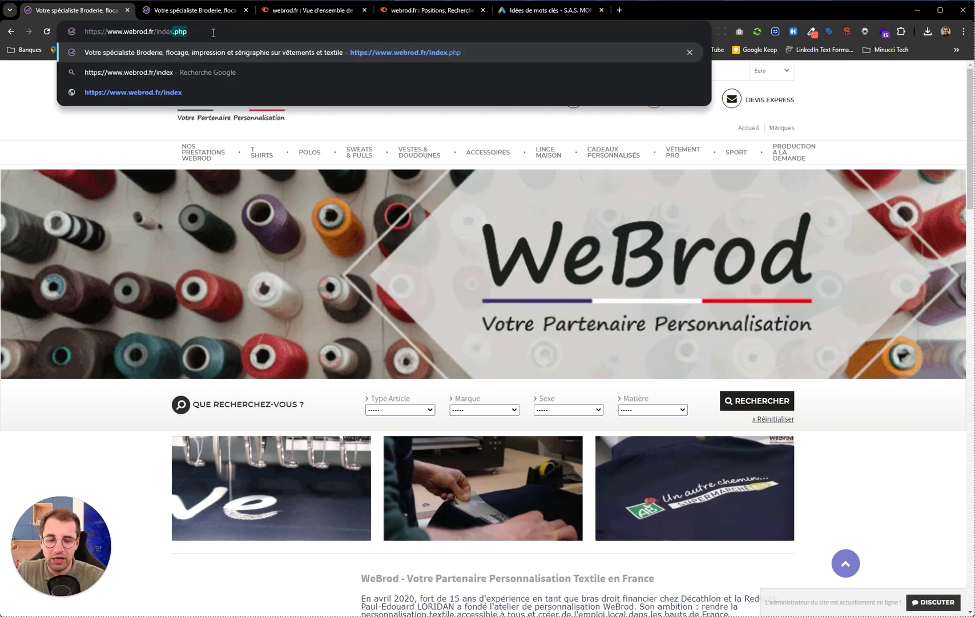
key(Return)
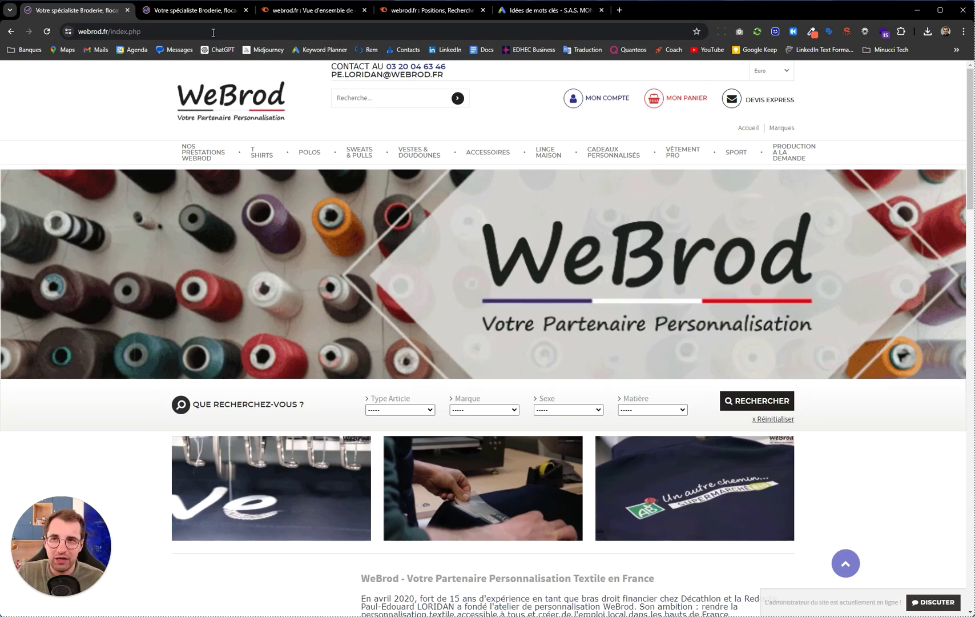
Strip index.php from the address again, reload the root homepage, and show its full URL
drag(206, 32, 110, 36)
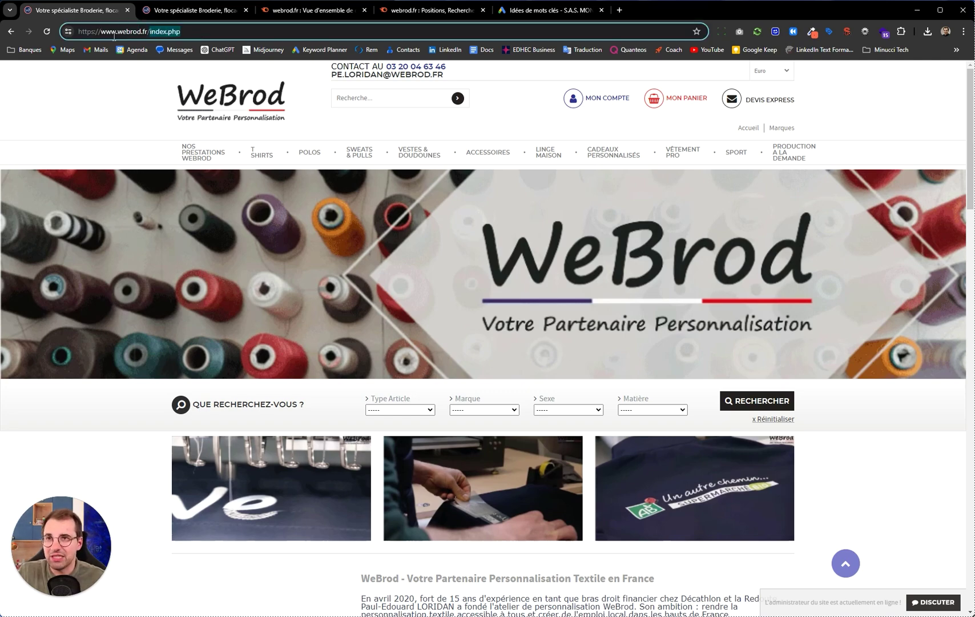
key(BackSpace)
key(Return)
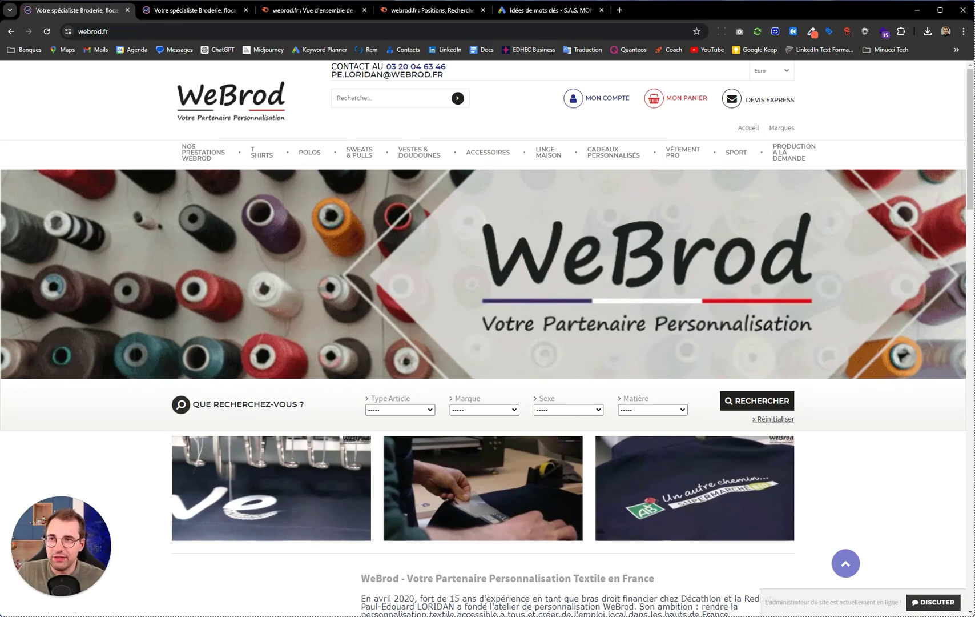
click(98, 32)
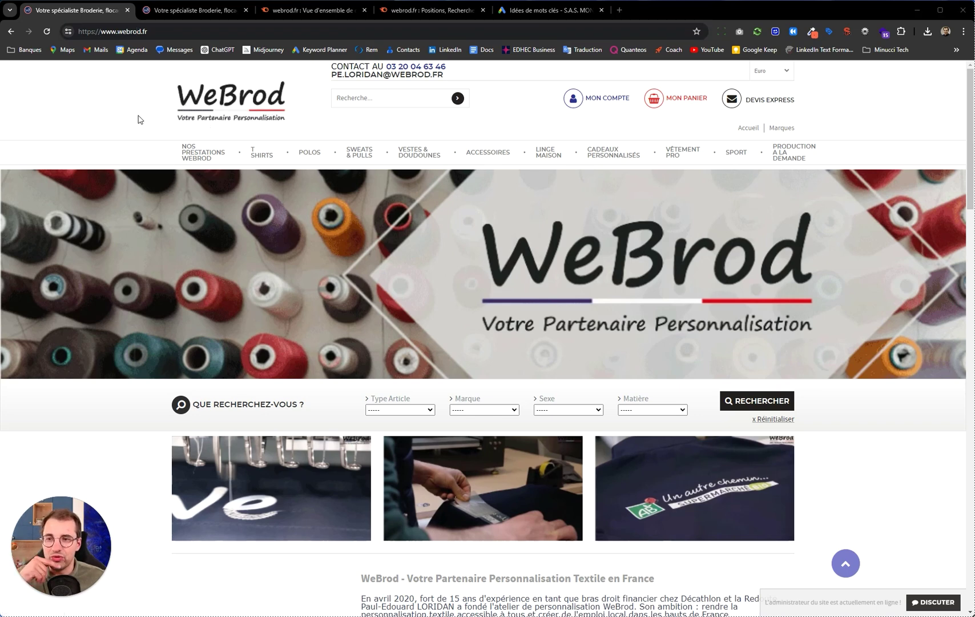
Review the main navigation's categories, open the Sweats & Pulls category page and its Sweat Zippé subcategory
mouse_move(335, 163)
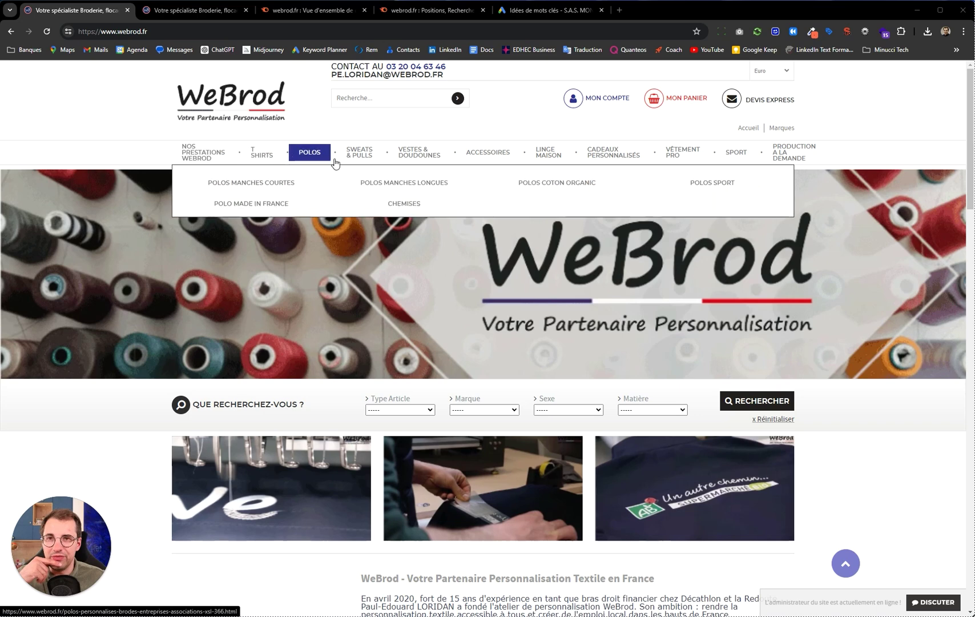
mouse_move(654, 158)
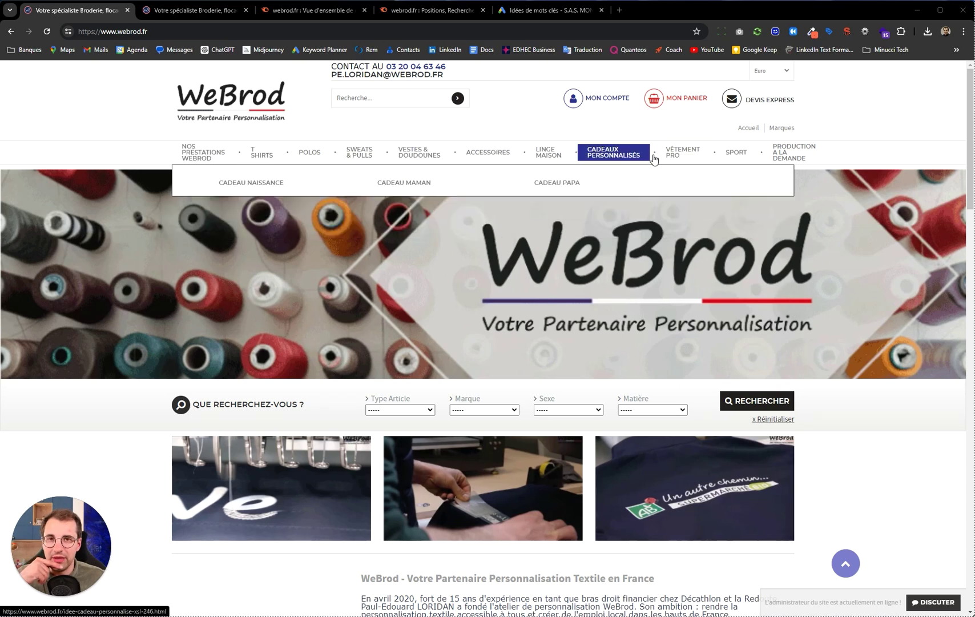
mouse_move(184, 147)
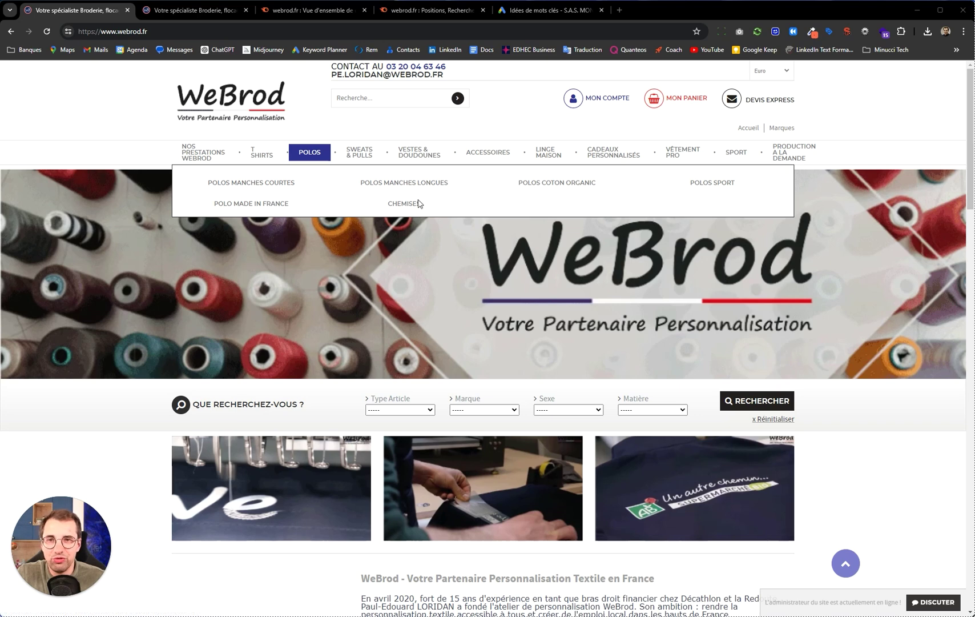
mouse_move(777, 159)
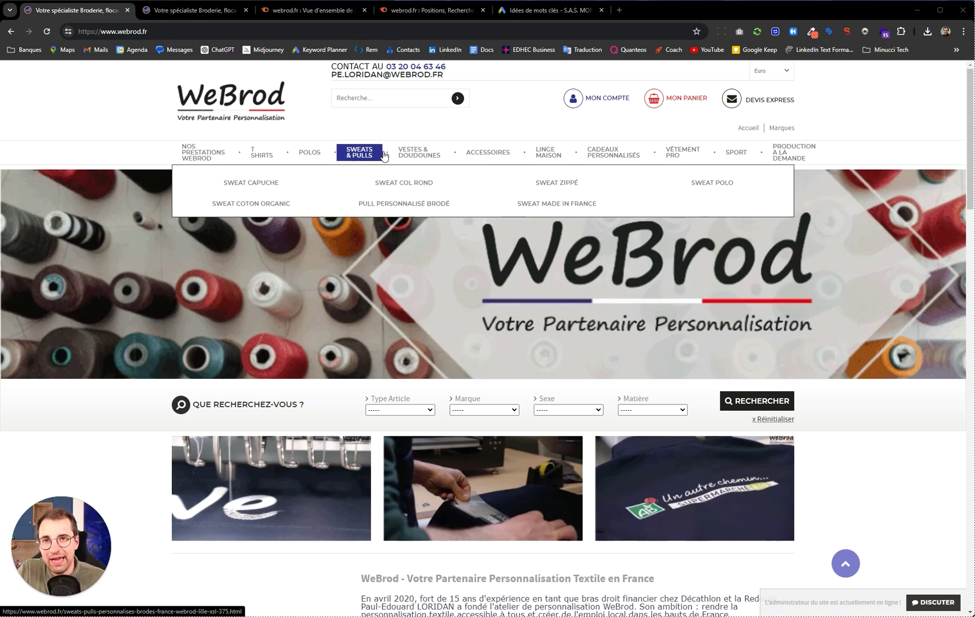
mouse_move(572, 151)
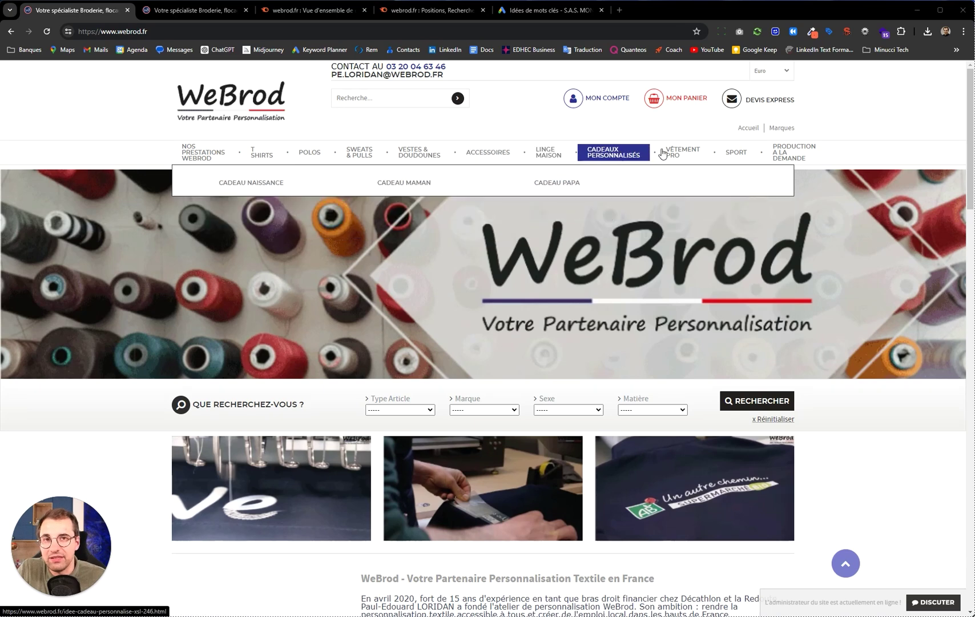
mouse_move(419, 151)
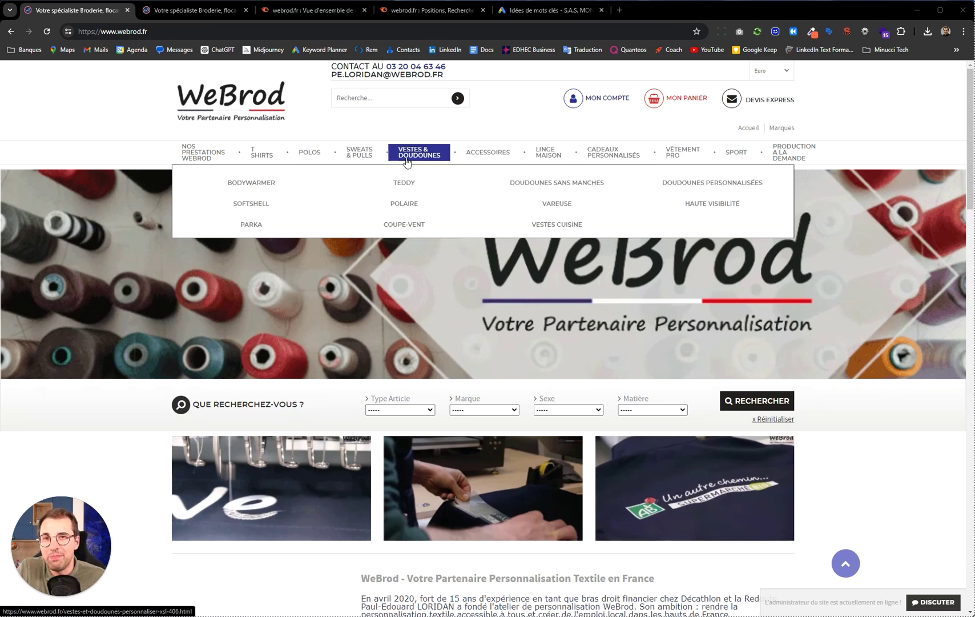
click(349, 155)
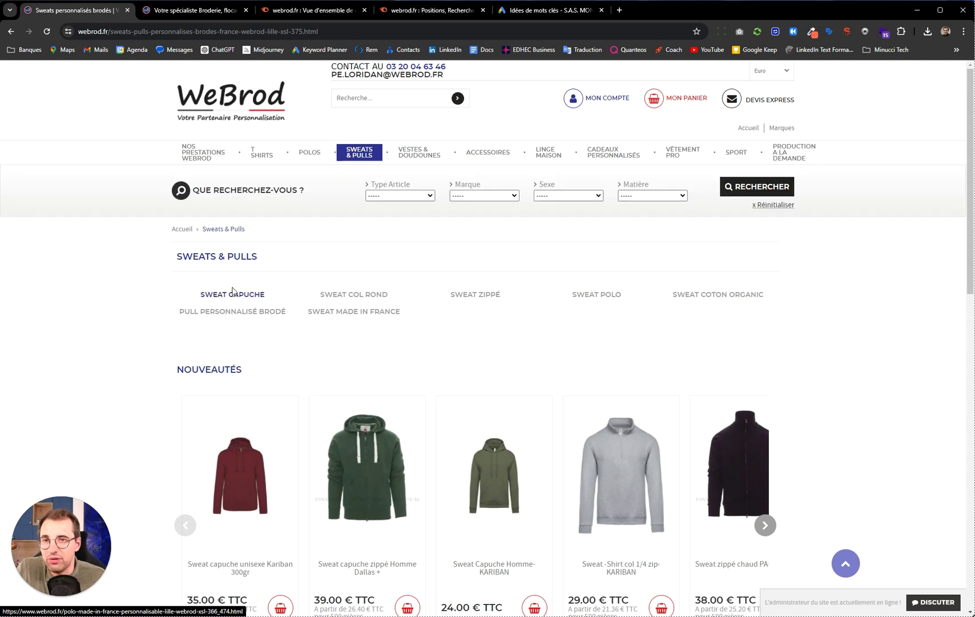
mouse_move(363, 156)
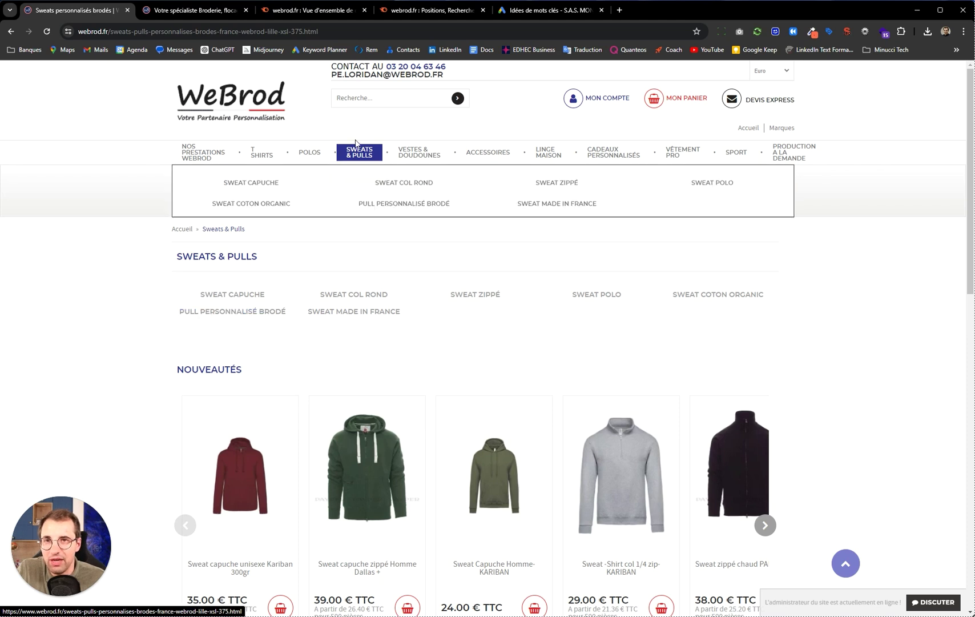
click(553, 187)
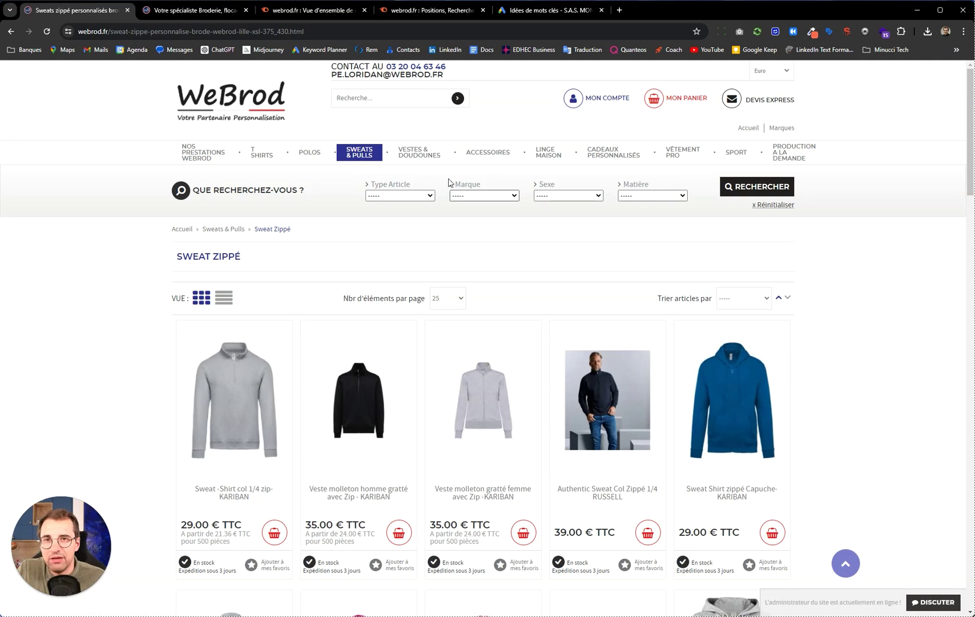
Review the submenus of the remaining product categories, including Linge Maison, and return to the WeBrod homepage
mouse_move(421, 157)
mouse_move(491, 158)
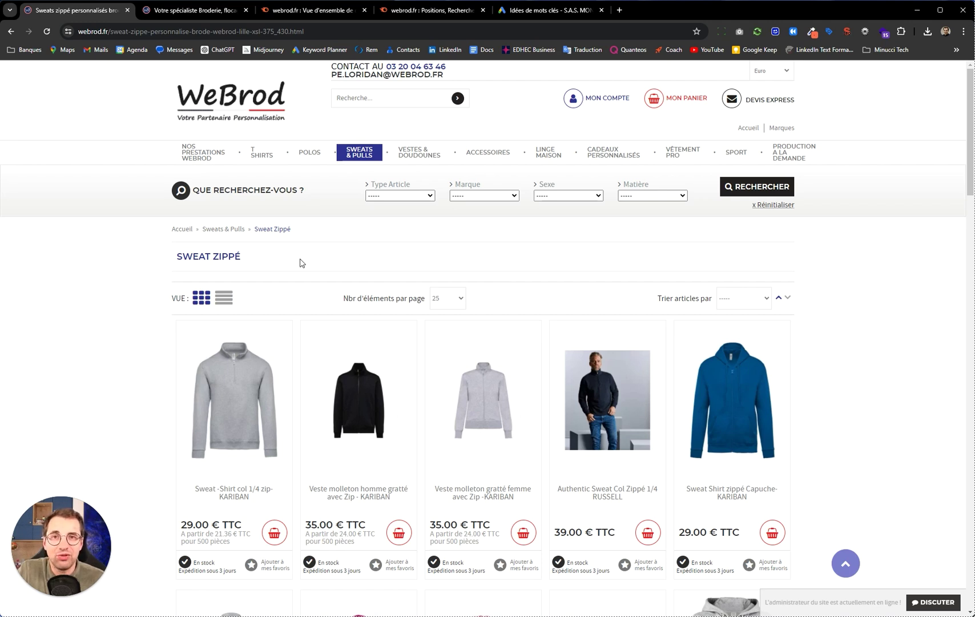
mouse_move(558, 161)
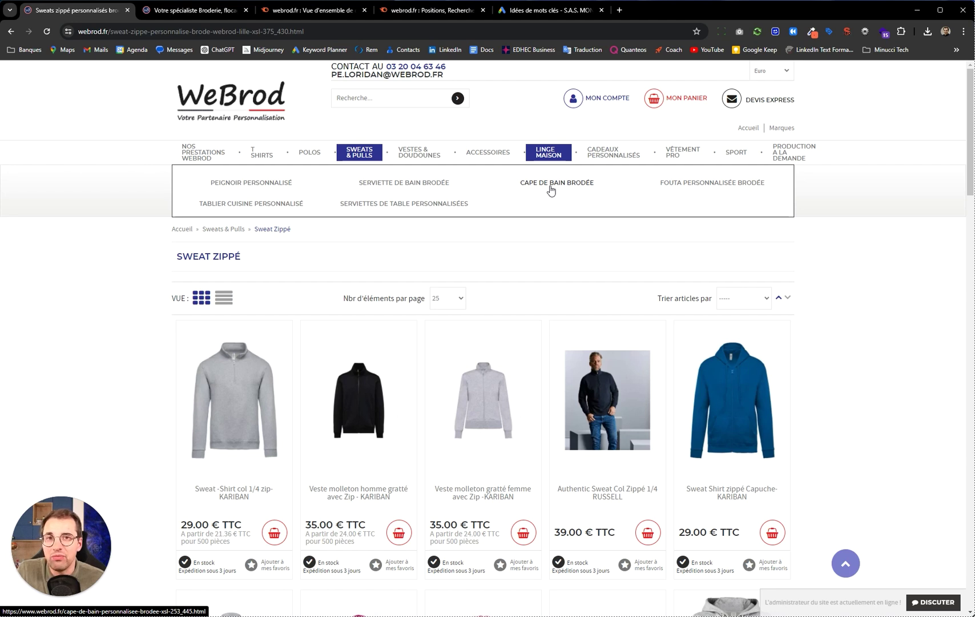
mouse_move(360, 153)
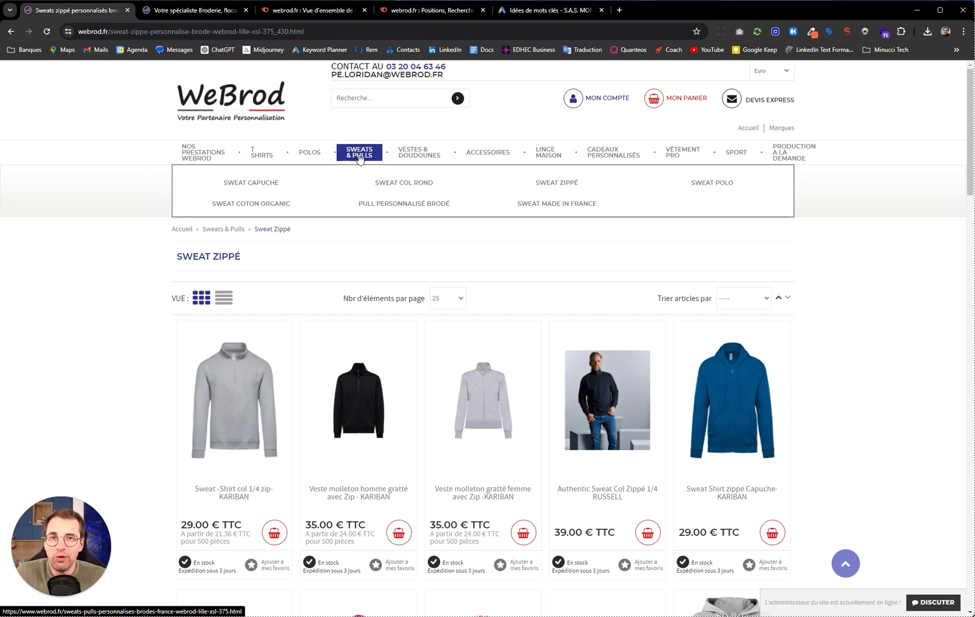
mouse_move(290, 160)
mouse_move(599, 162)
click(188, 108)
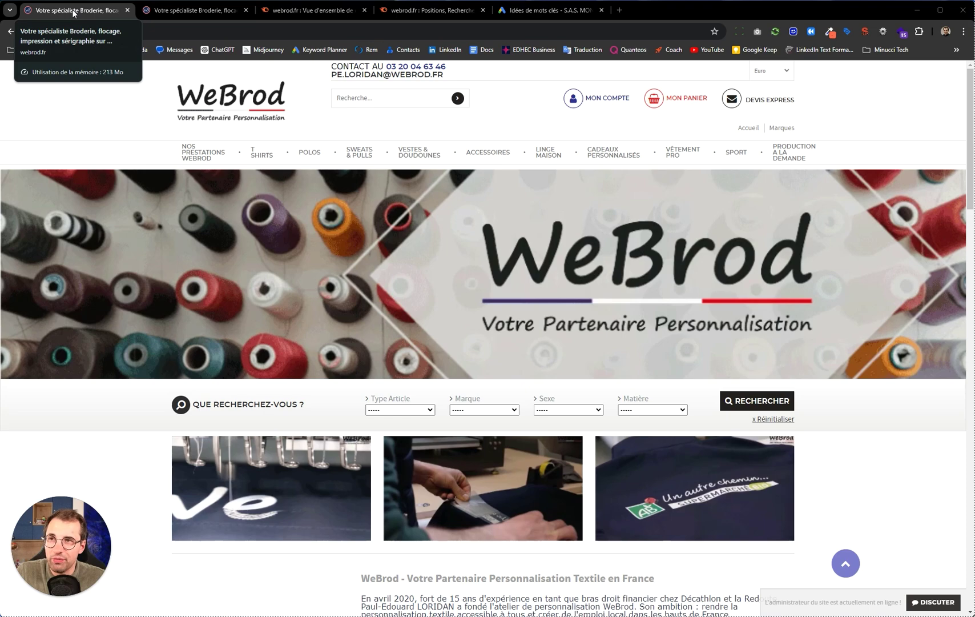
Inspect the homepage's HTML source in the developer tools and expand its head element
right_click(94, 113)
click(152, 326)
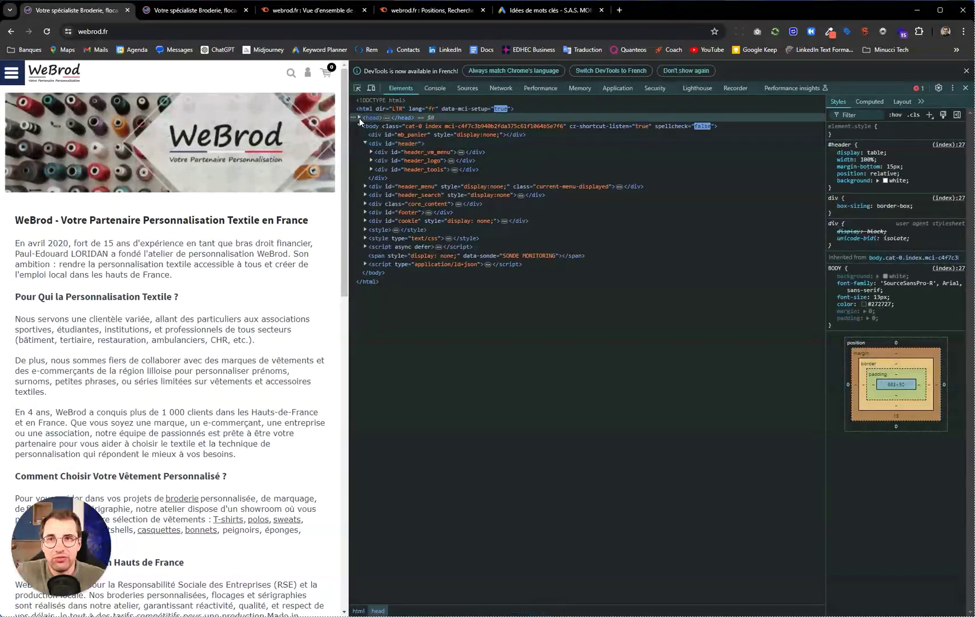
click(359, 117)
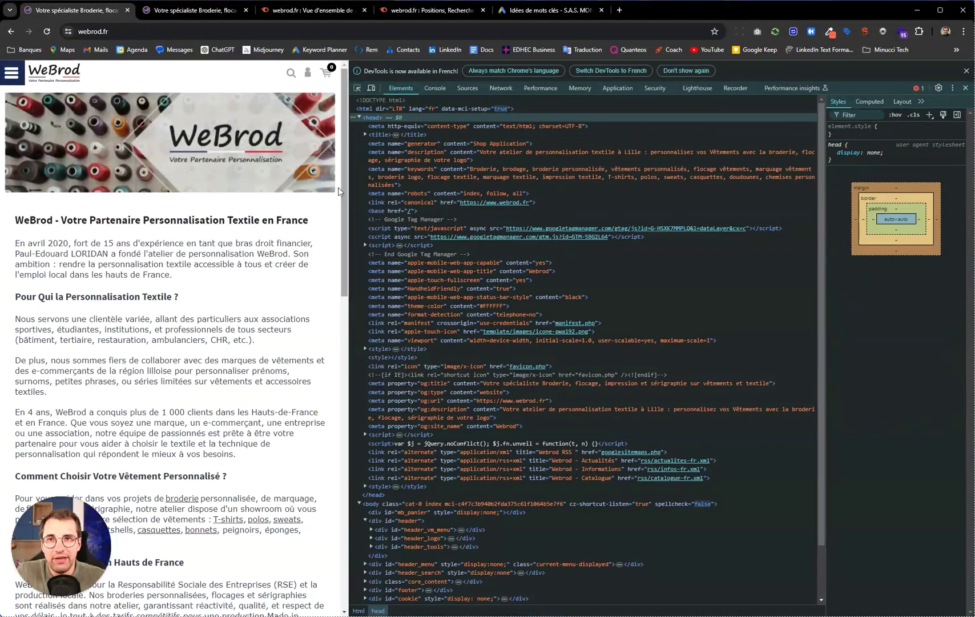
Examine the generator, description and keywords meta tags and the canonical link in the homepage's head
click(491, 143)
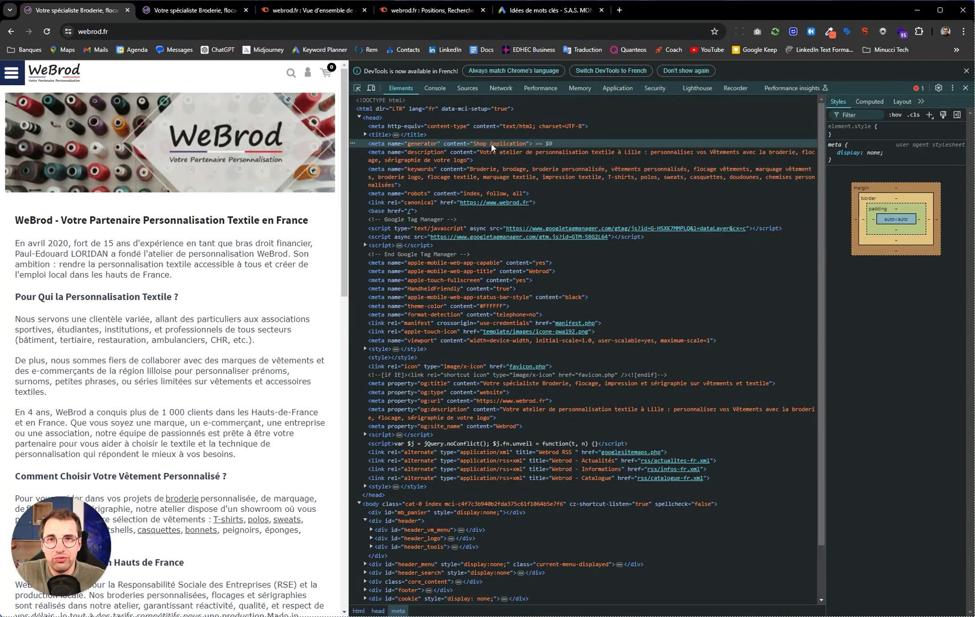
click(429, 155)
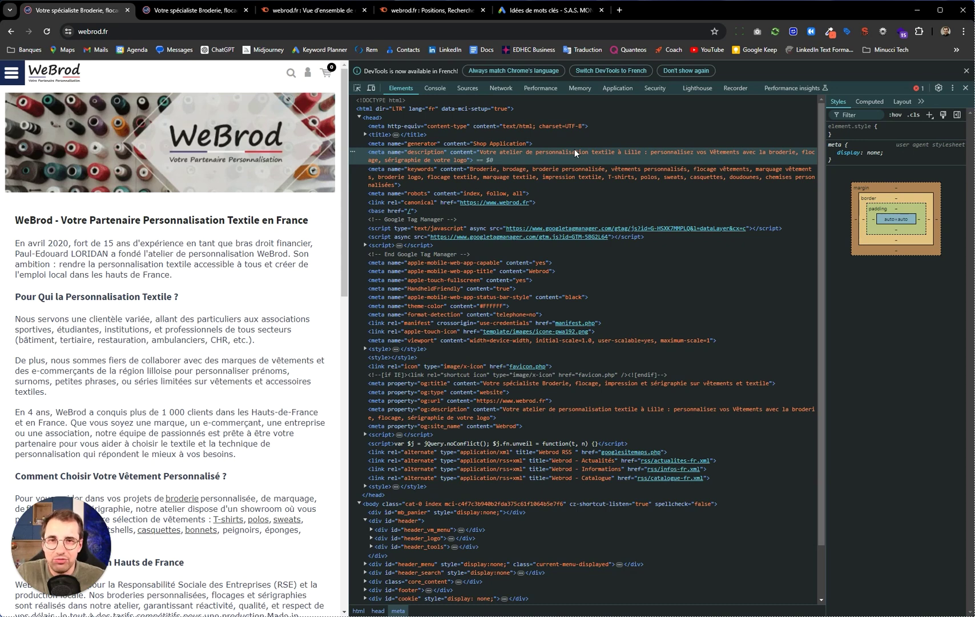
click(443, 172)
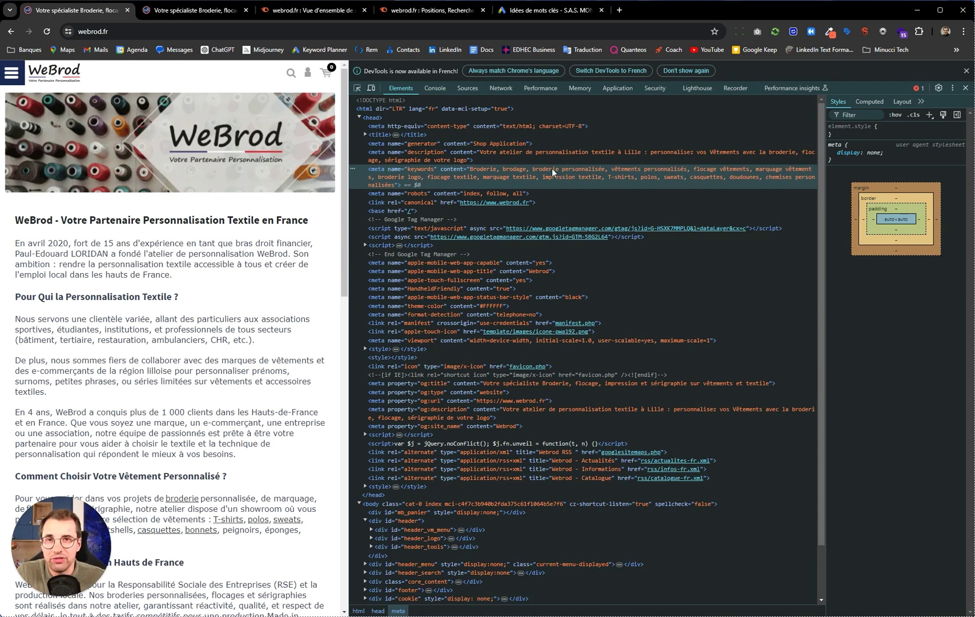
click(431, 202)
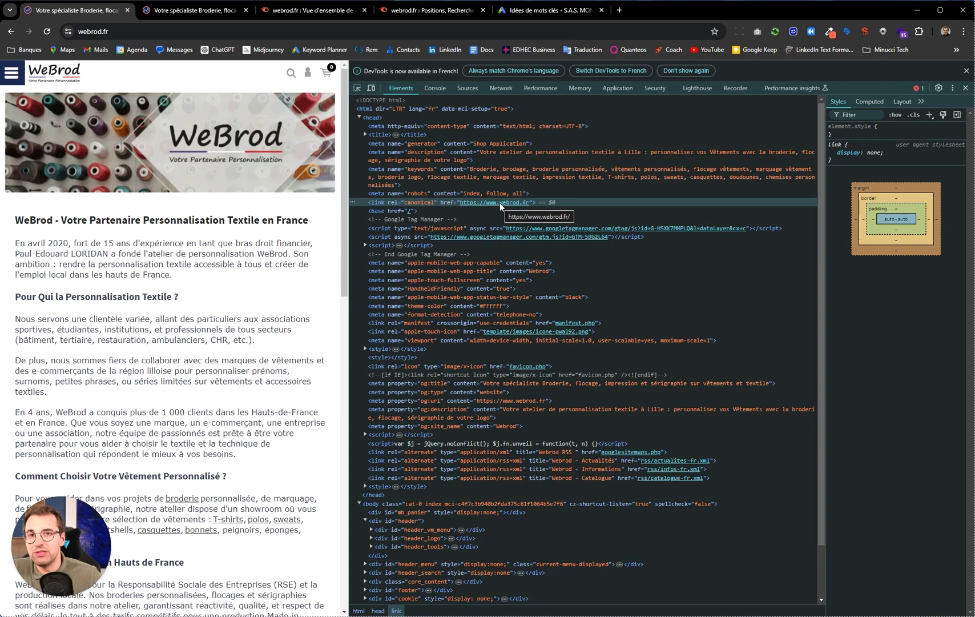
click(171, 32)
click(149, 33)
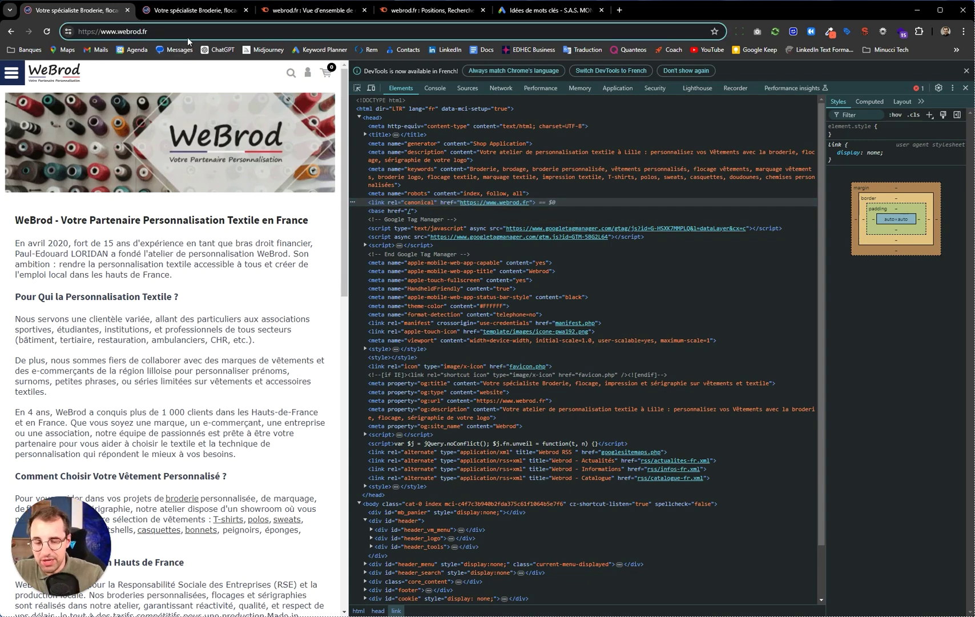
text(/inde)
key(Return)
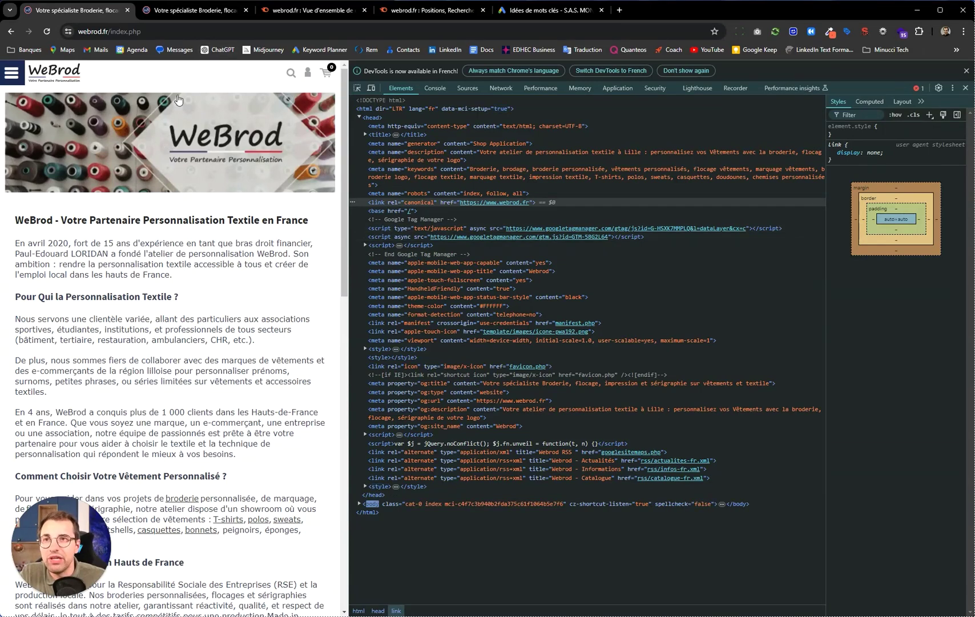
click(155, 32)
click(155, 32)
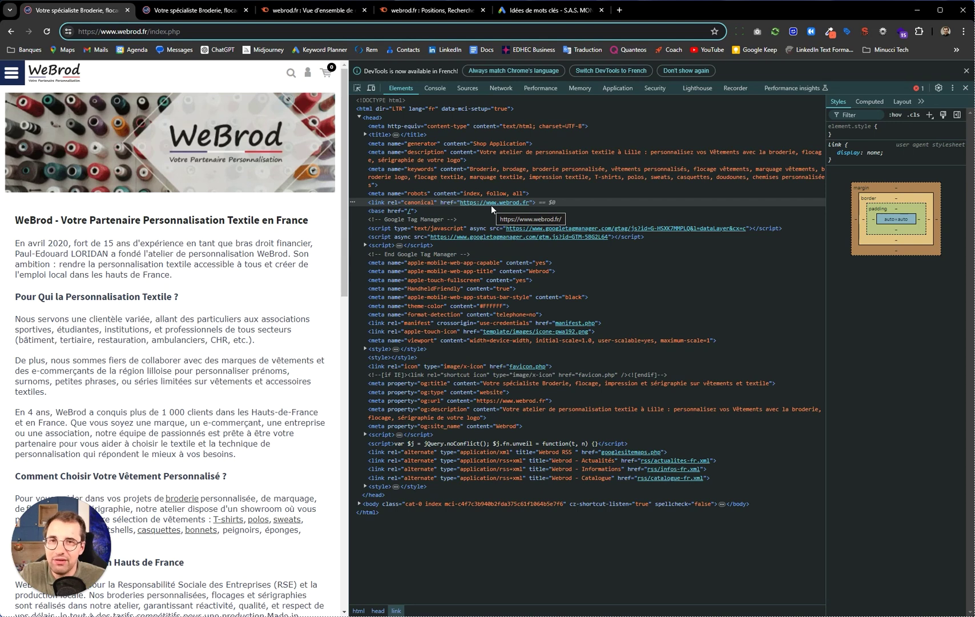
Reload the root homepage without index.php and expand the title tag in its head to examine the title text
drag(182, 31, 151, 40)
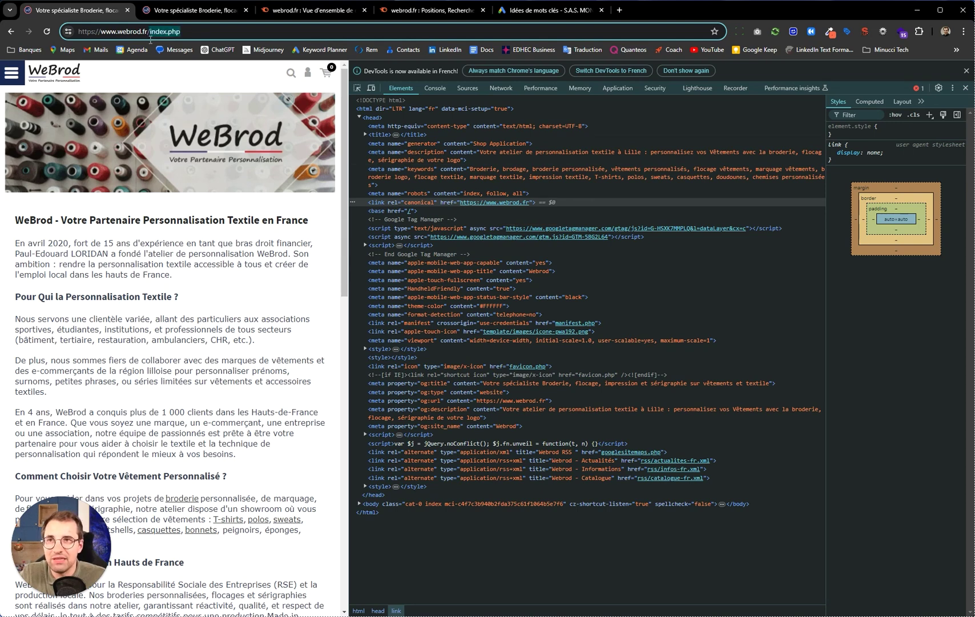
key(BackSpace)
key(Return)
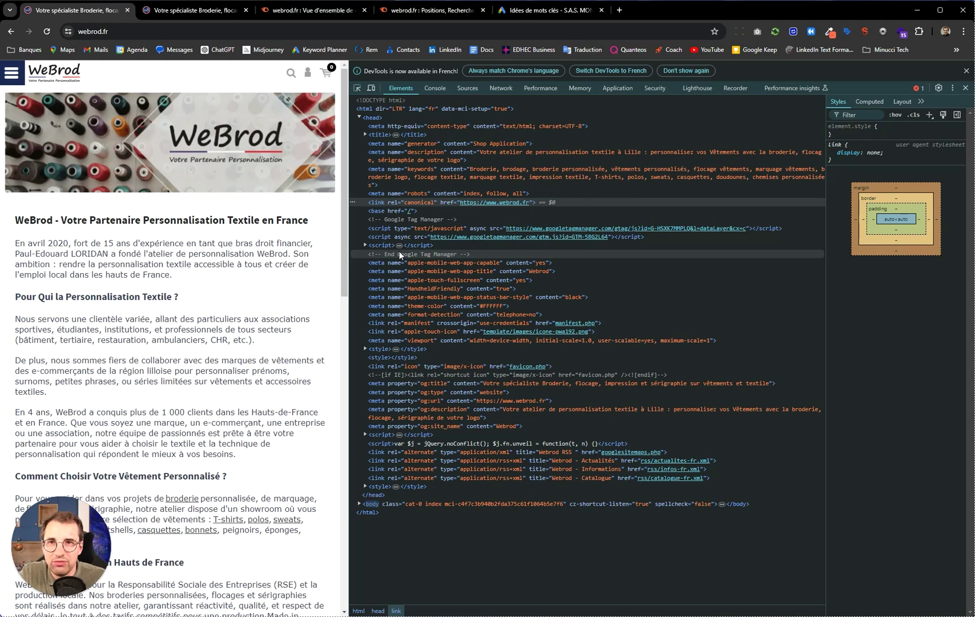
click(364, 134)
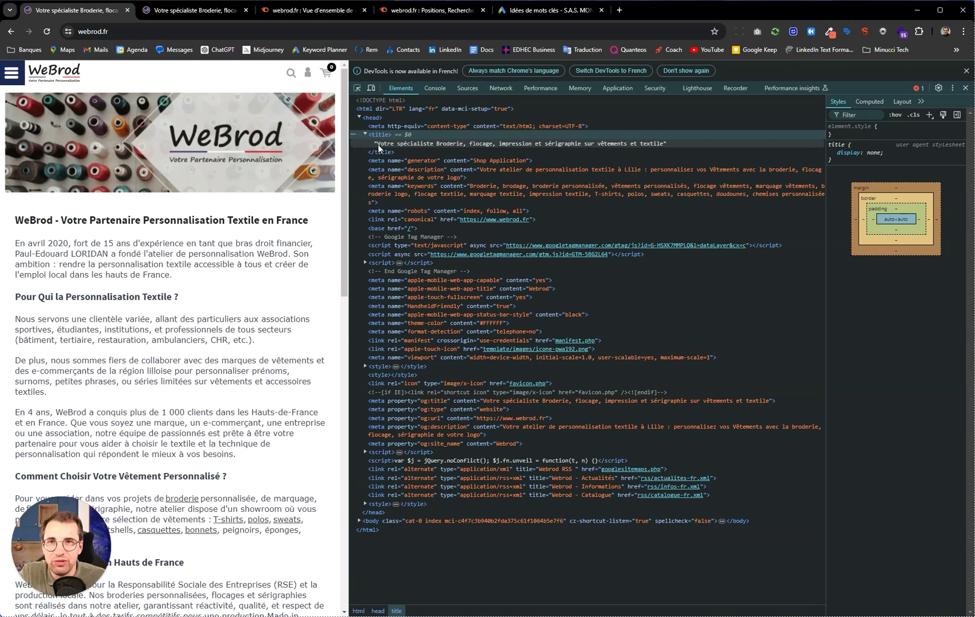
click(378, 144)
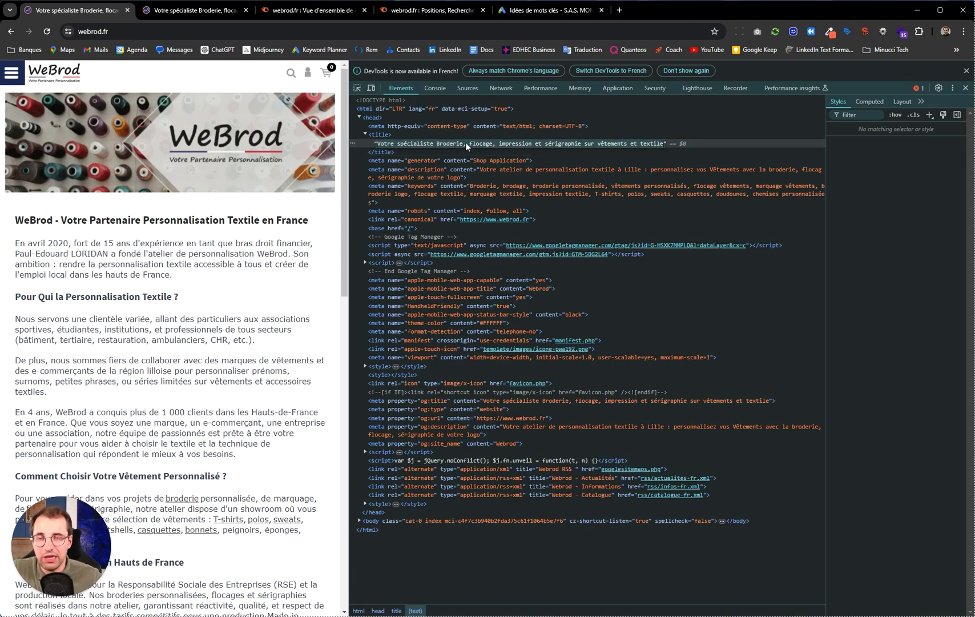
Switch to Notepad and compare the "Bois de chauffage" title with the WeBrod homepage title below it
key(alt+Tab)
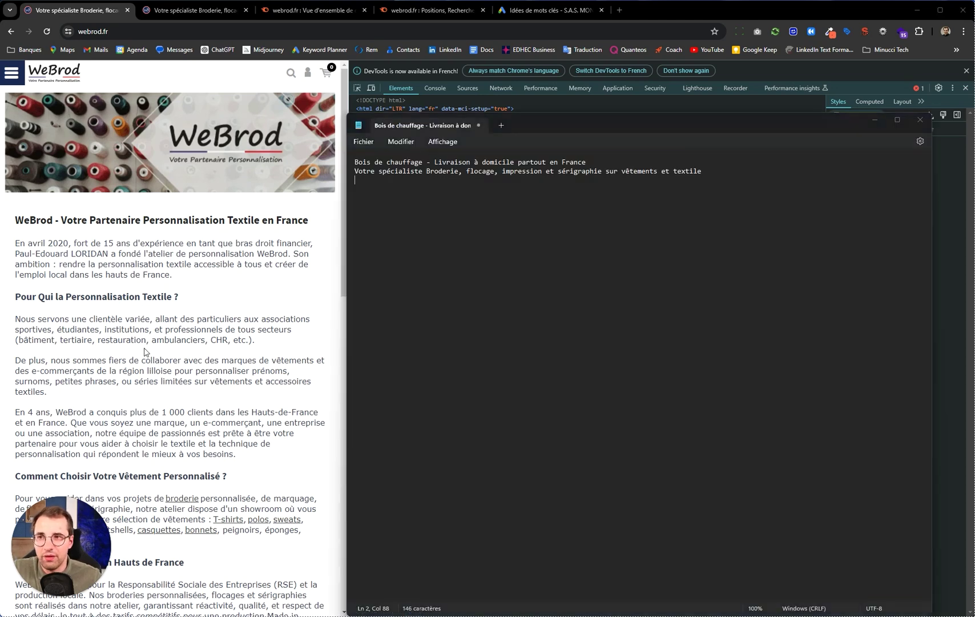
triple_click(383, 163)
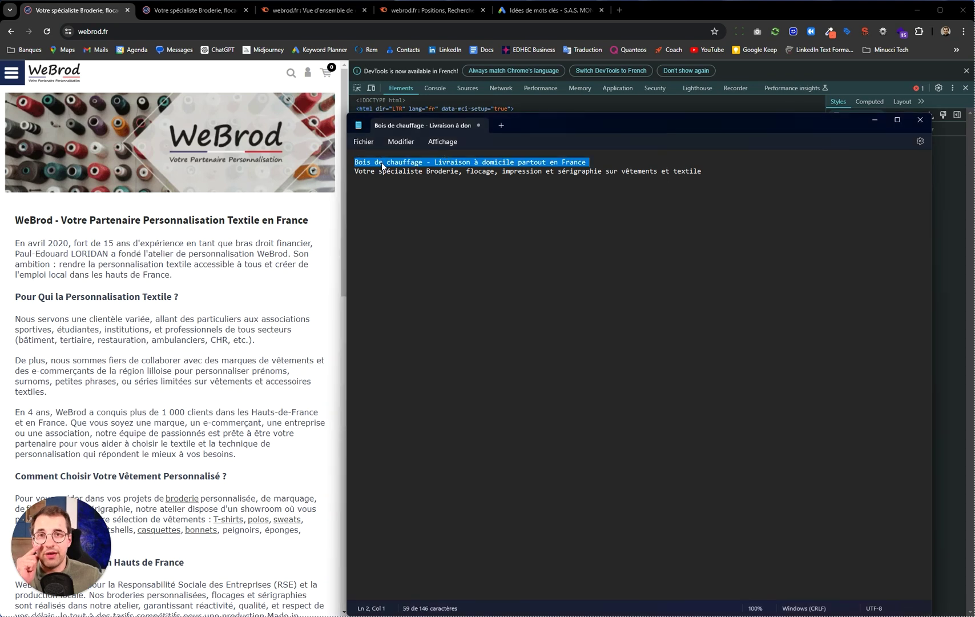
click(599, 162)
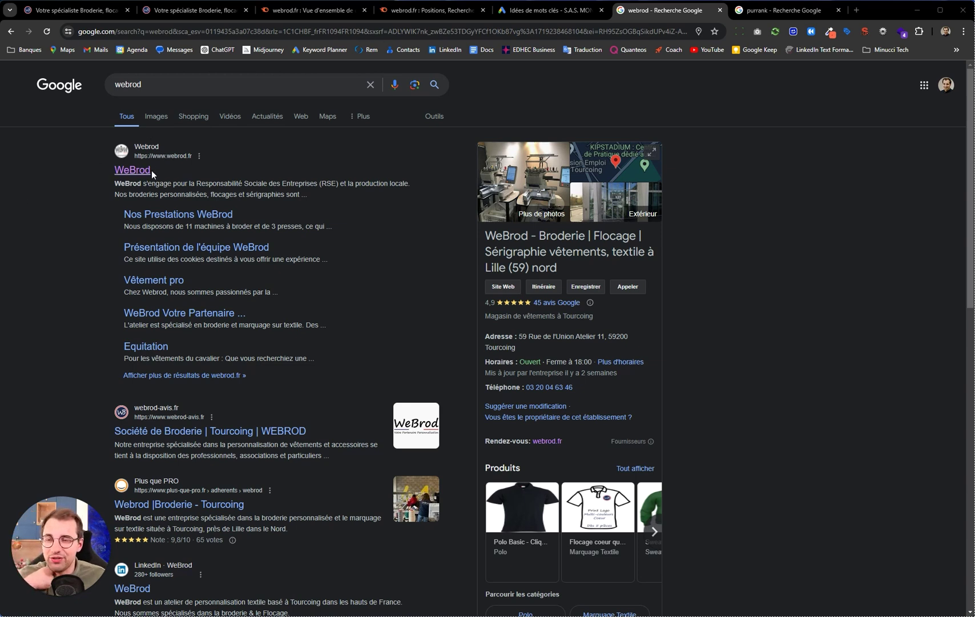
double_click(127, 84)
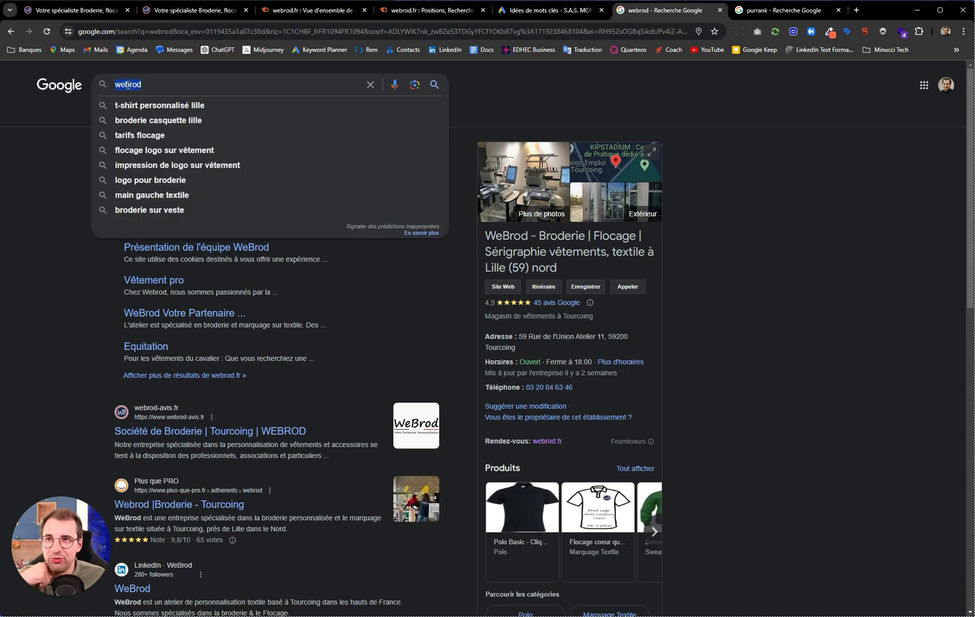
click(51, 143)
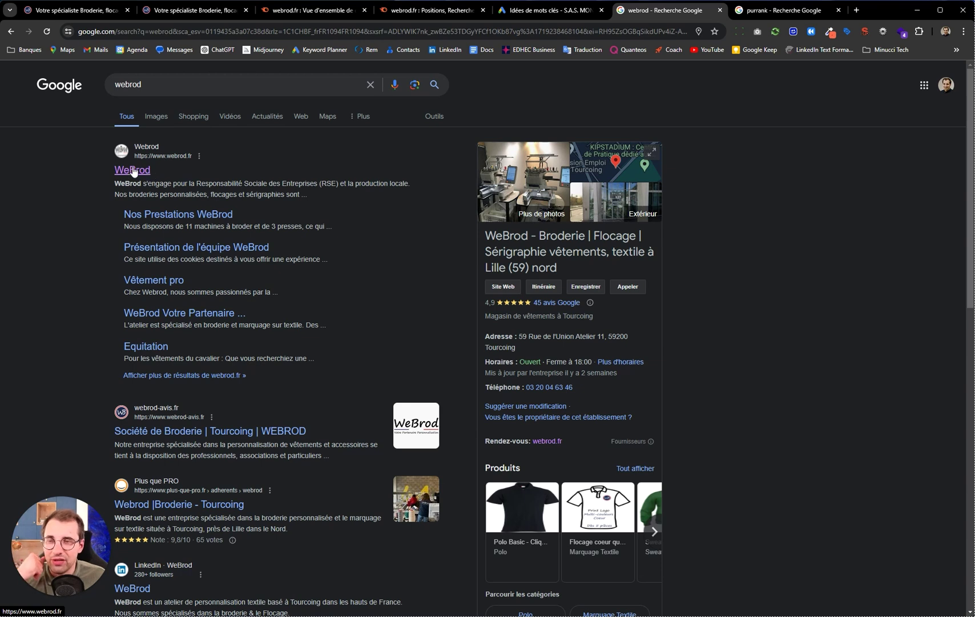
click(124, 84)
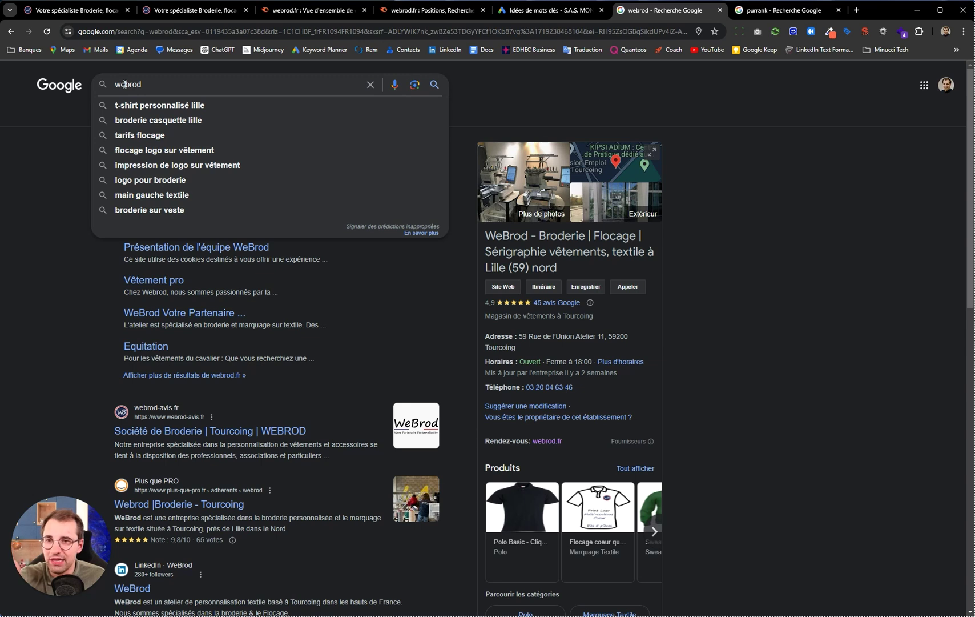
click(82, 136)
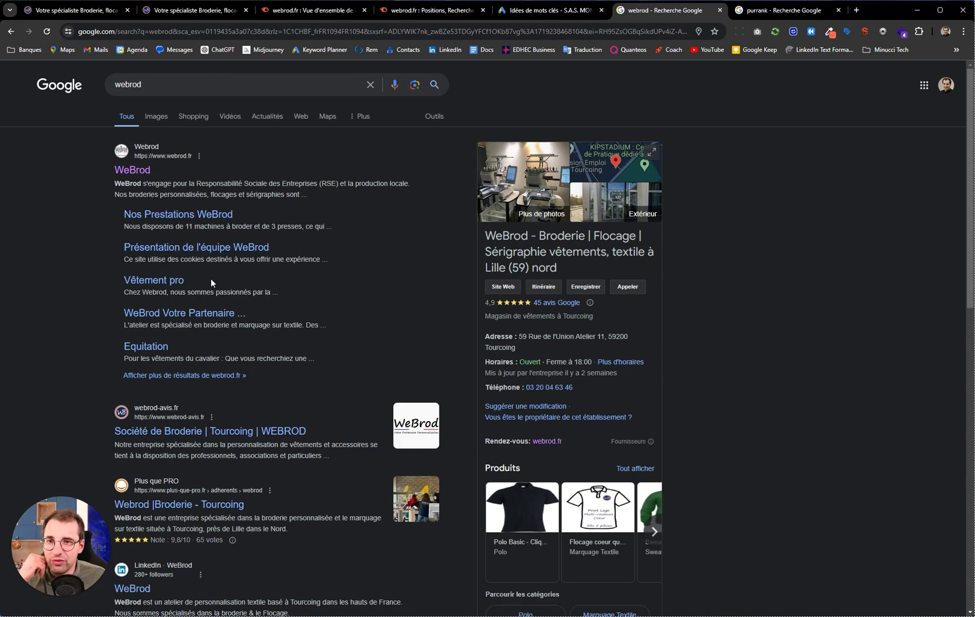
Examine how Google truncates the title of the Pages Jaunes result for WeBrod Tourcoing
scroll(211, 279, down, 10)
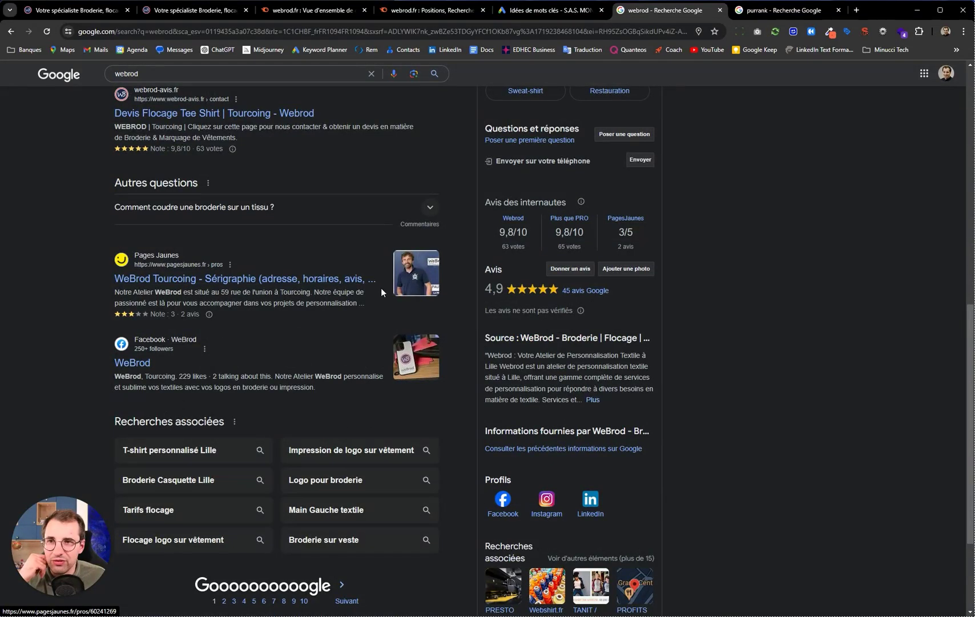
drag(117, 279, 370, 284)
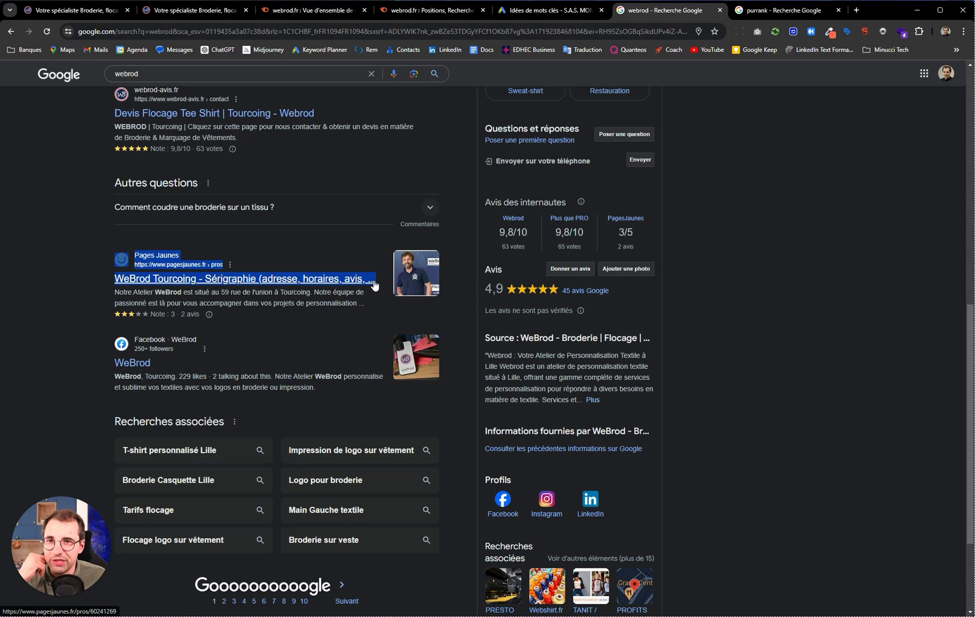
click(38, 297)
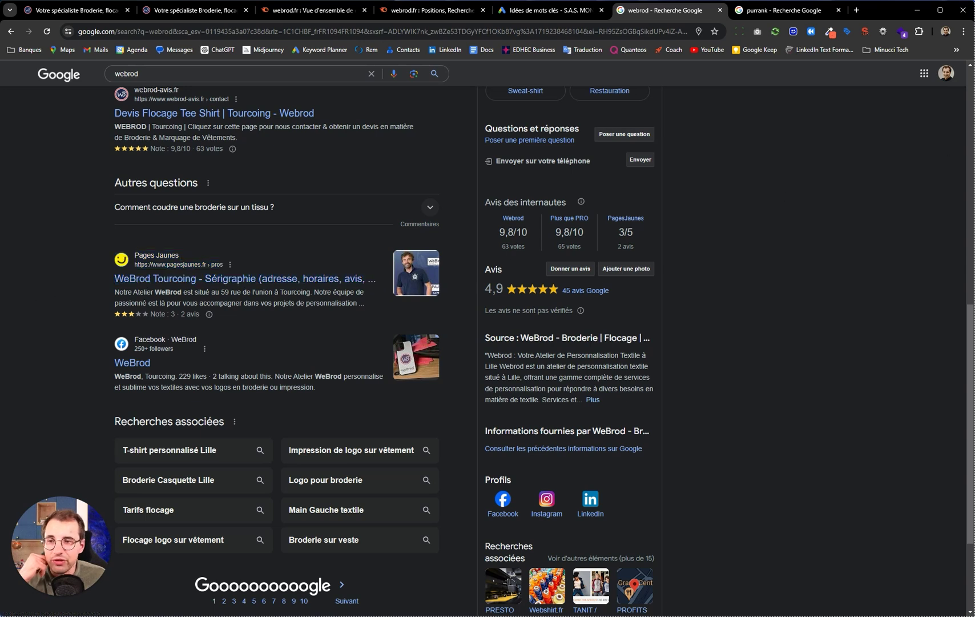
In Notepad, truncate the WeBrod title to "Votre spécialiste Broderie, flocage, impression et séri..."
key(alt+Tab)
click(586, 171)
key(BackSpace)
text(...phie sur vêtements et textile)
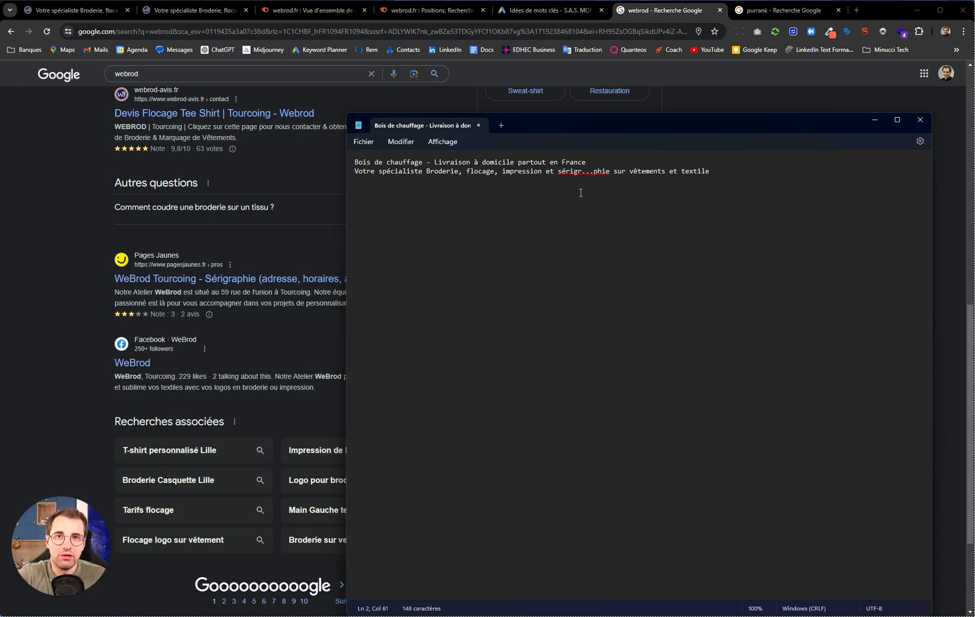
click(582, 171)
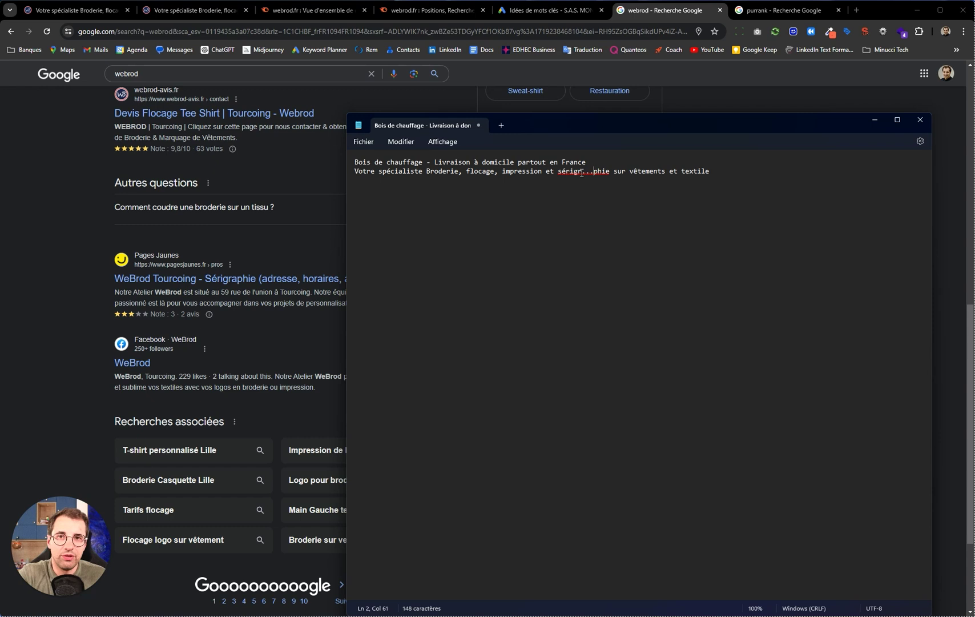
key(BackSpace)
key(BackSpace)
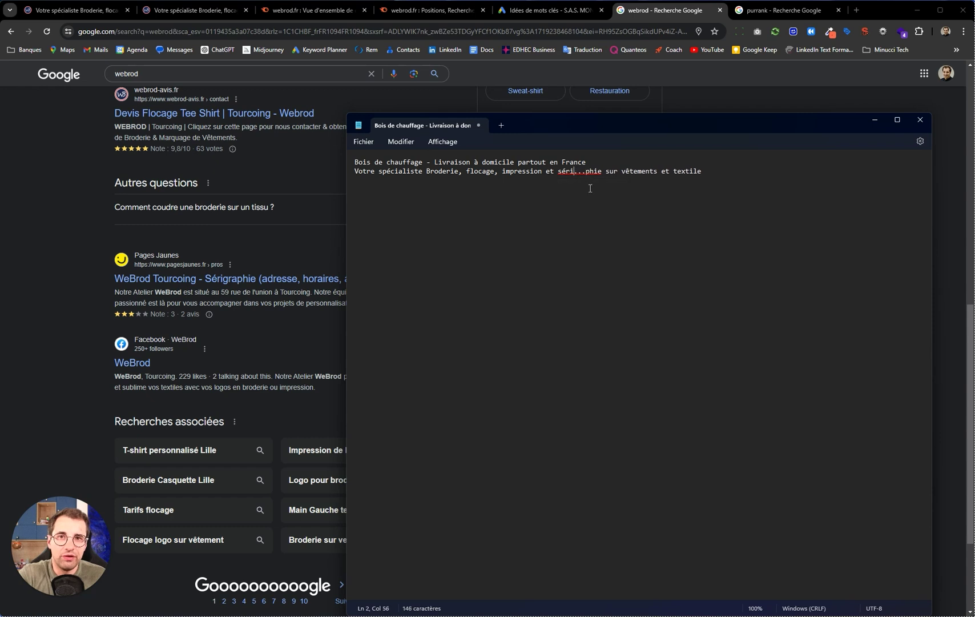
drag(586, 170, 703, 175)
key(Delete)
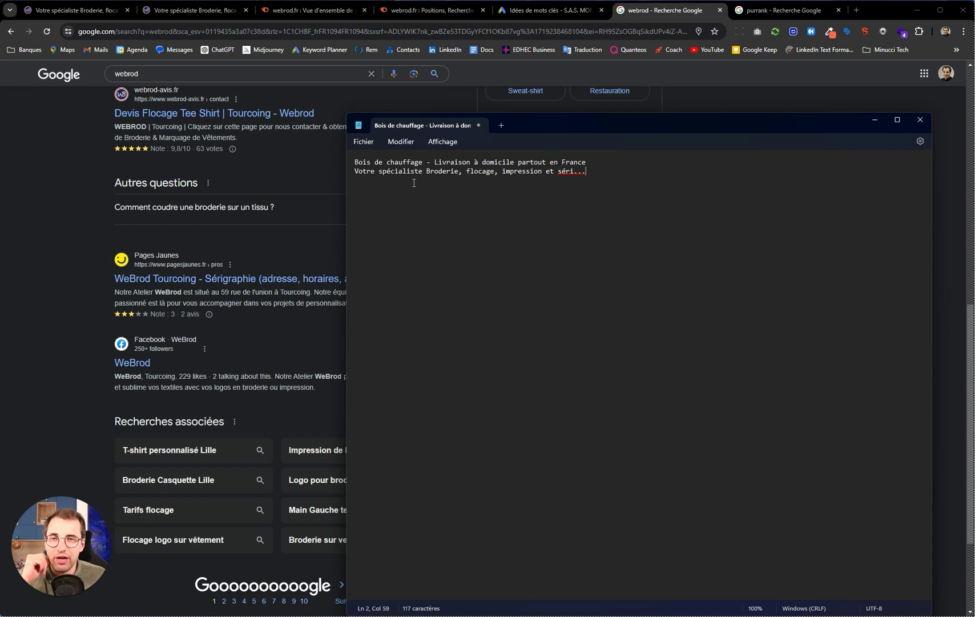
Start a new title proposal with "Webrod - " below the truncated title, leaving one blank line between them
key(Return)
key(Return)
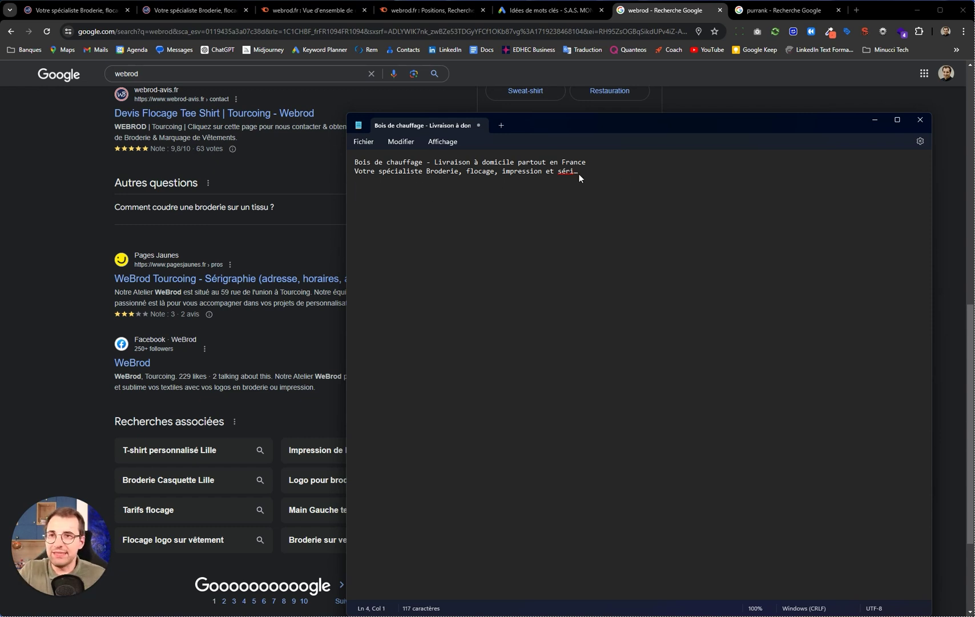
text(W)
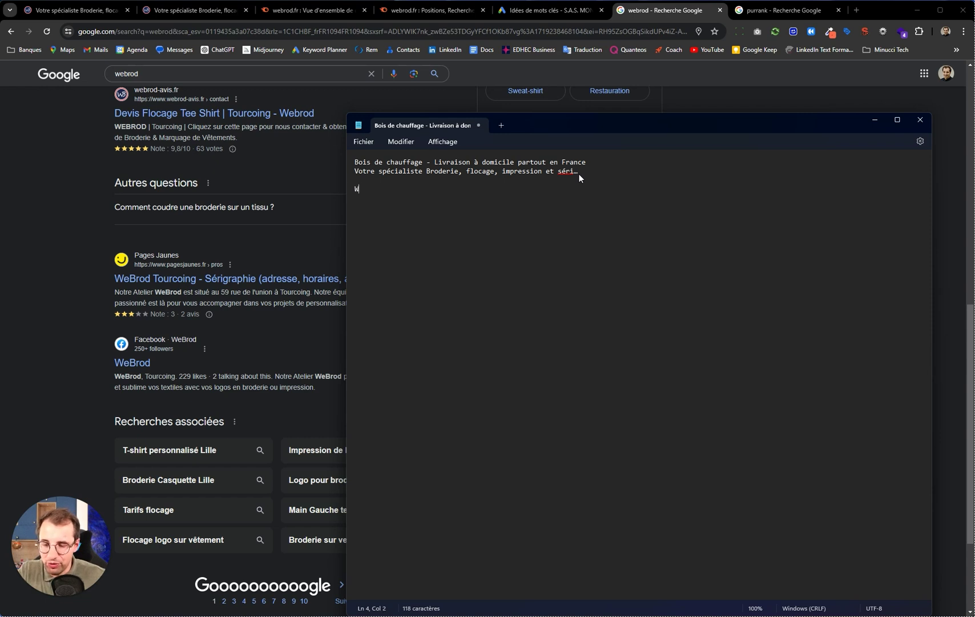
text(ebrod -)
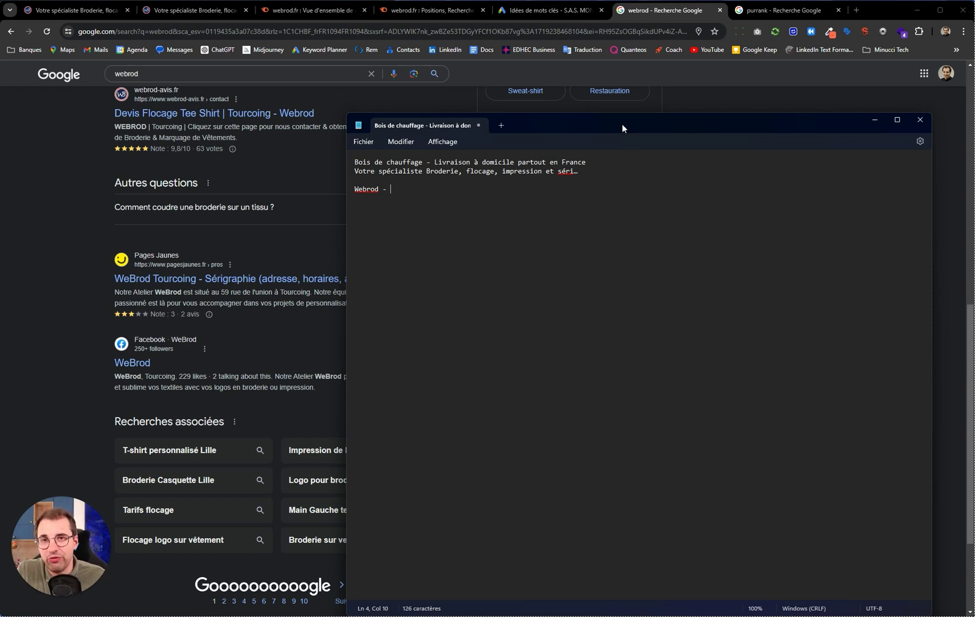
Return to the WeBrod homepage with the developer tools closed and examine its navigation menus and page content
click(90, 16)
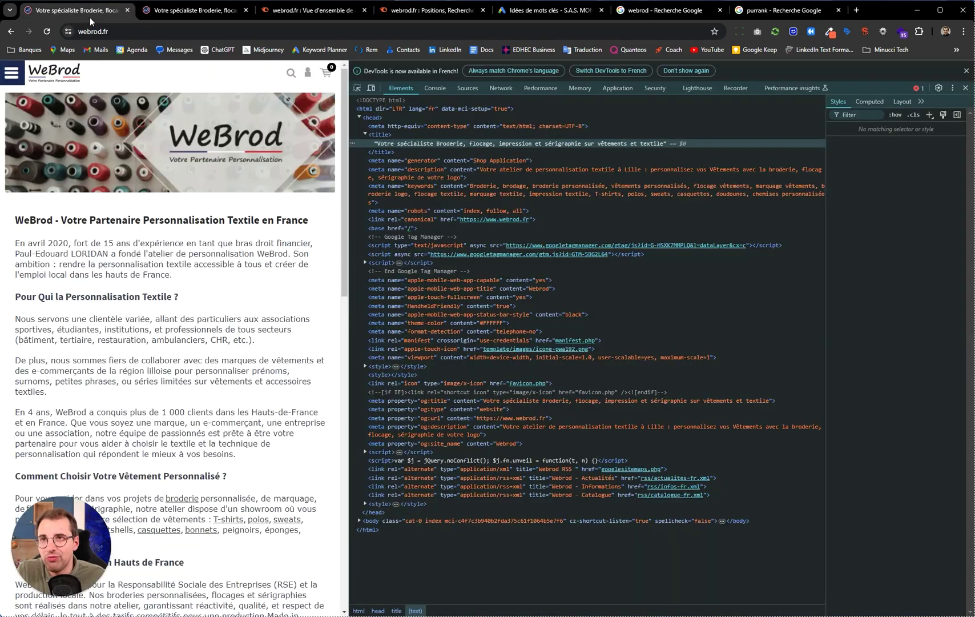
click(965, 88)
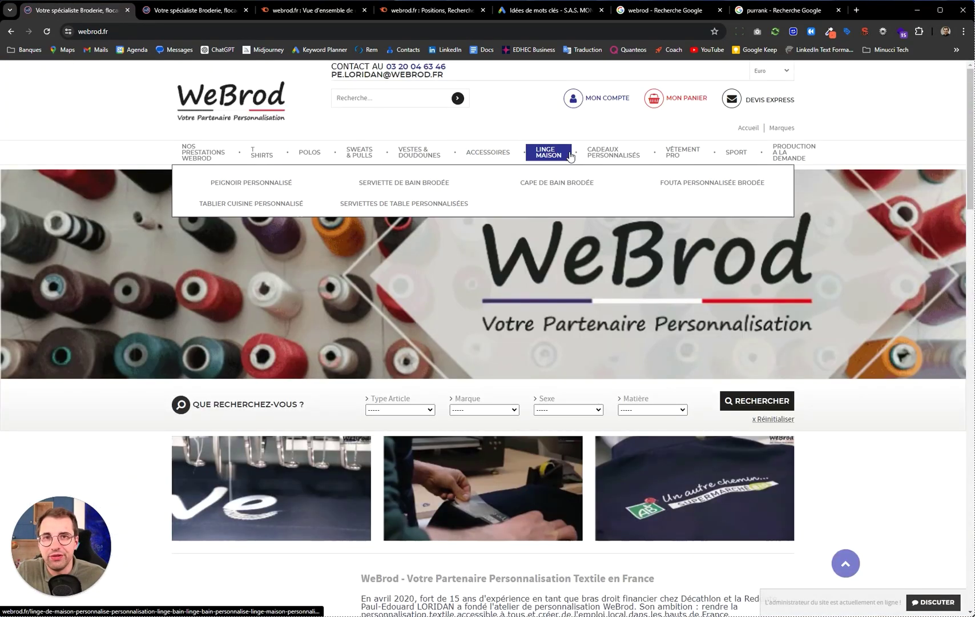
mouse_move(190, 158)
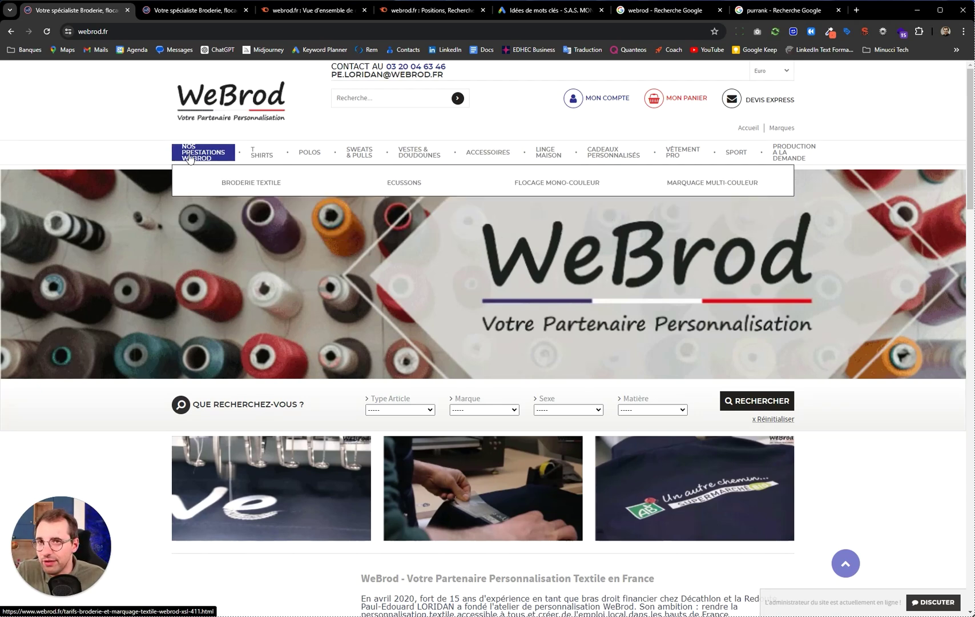
mouse_move(283, 164)
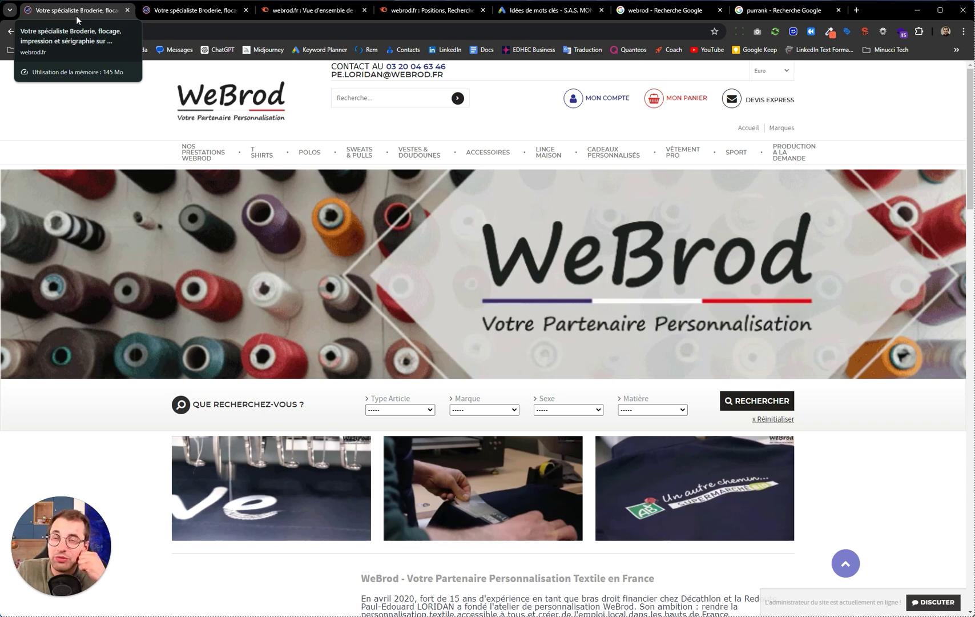
mouse_move(192, 156)
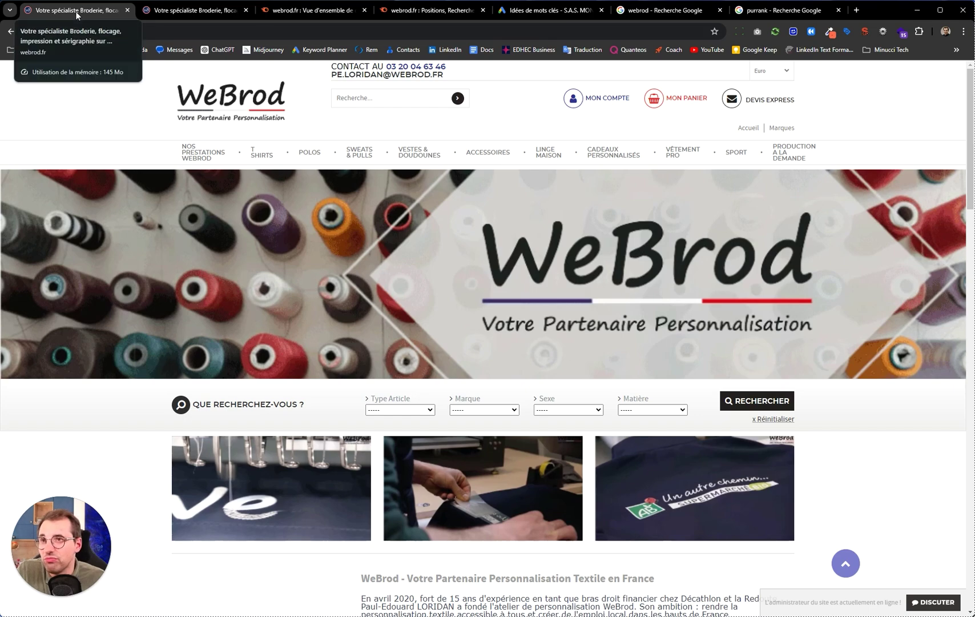
scroll(160, 171, down, 10)
scroll(166, 179, up, 6)
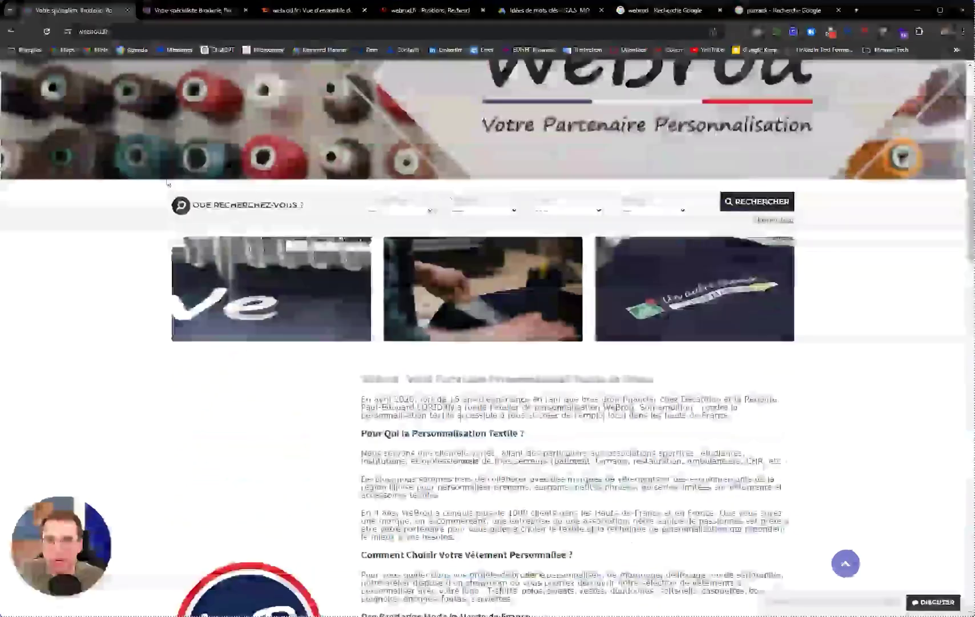
scroll(166, 182, up, 3)
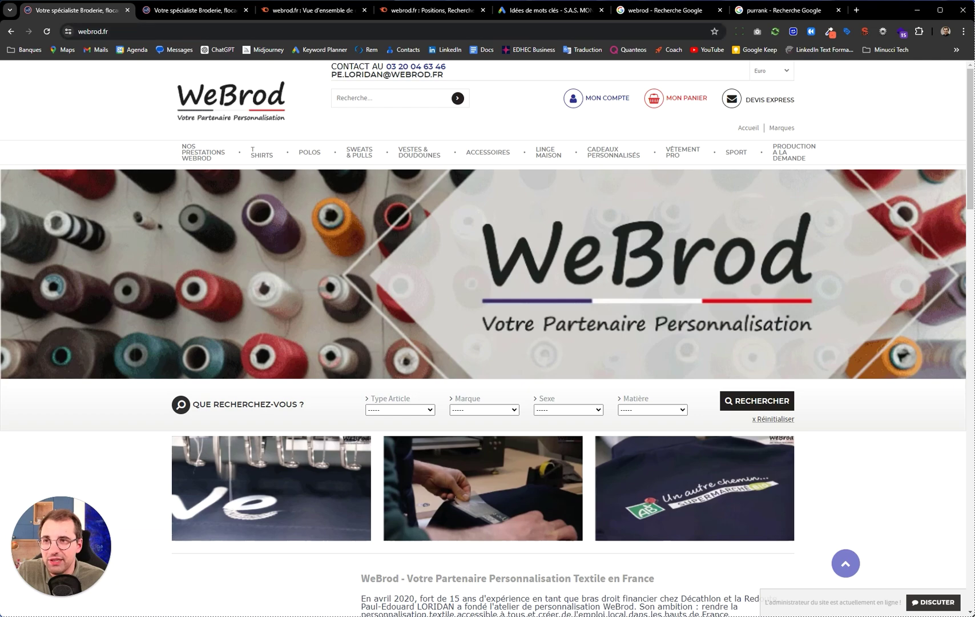
Open the Semrush domain overview for webrod.fr and view its organic search section
key(ctrl+3)
scroll(311, 309, down, 3)
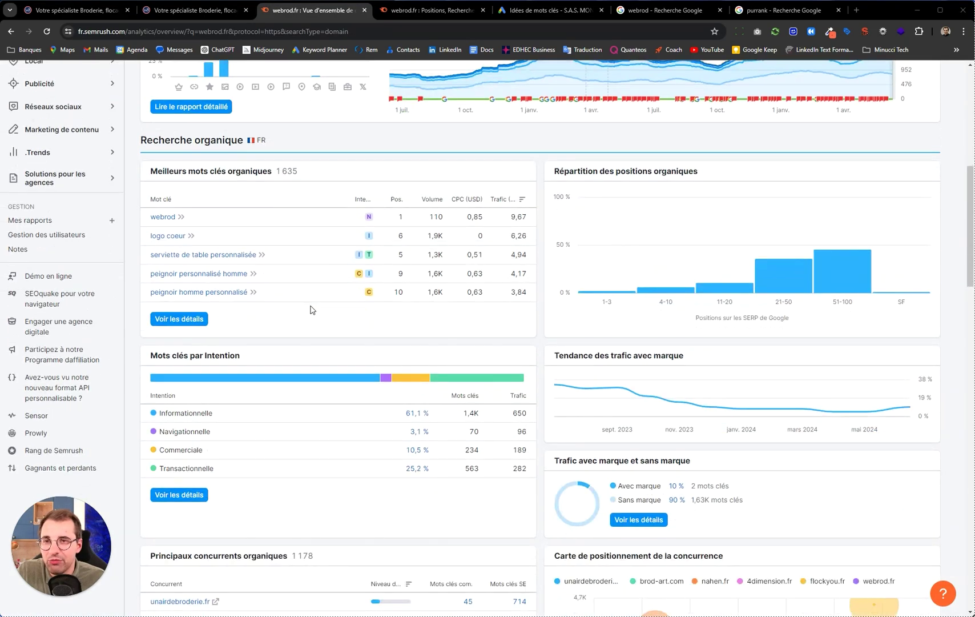
scroll(311, 309, down, 1)
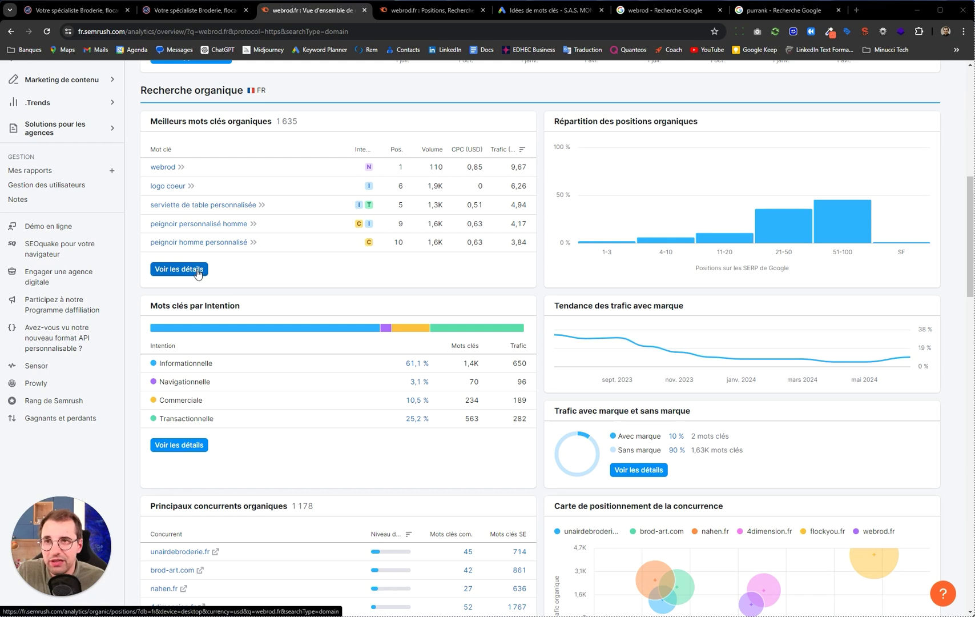
click(396, 11)
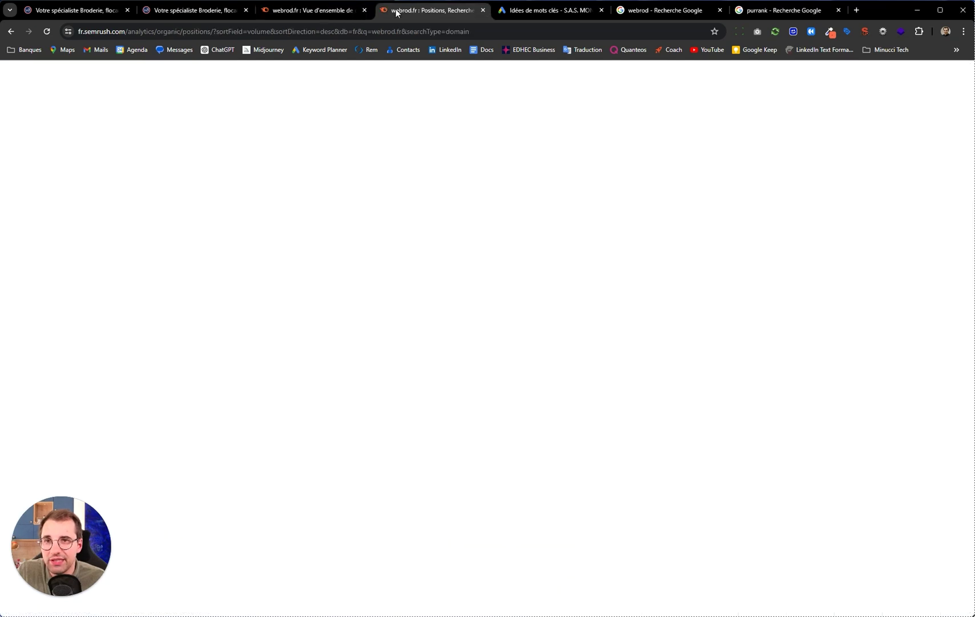
click(297, 11)
scroll(286, 252, up, 3)
scroll(287, 252, up, 1)
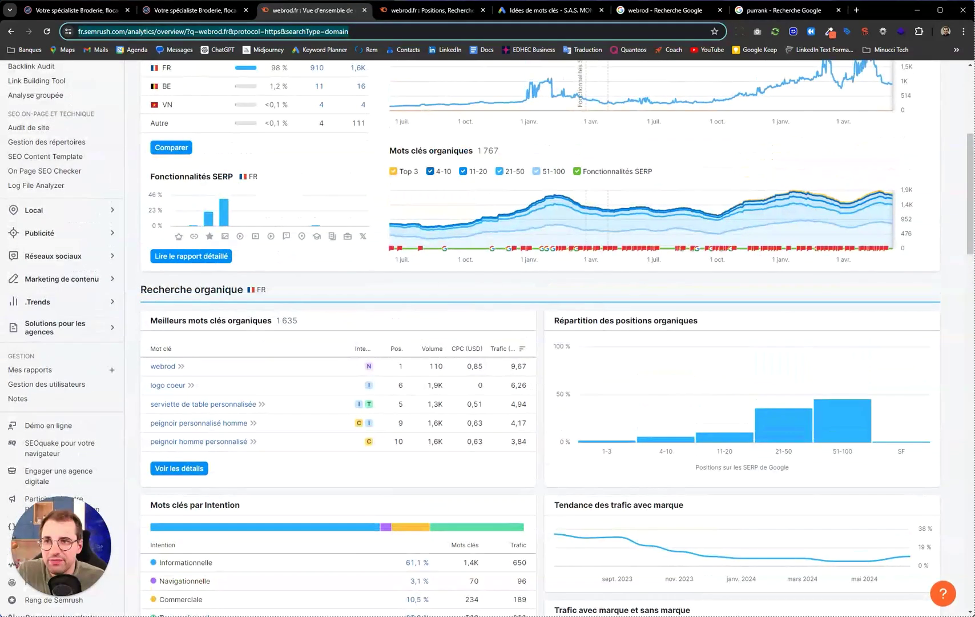
Check the positions of "webrod", "logo coeur" and "serviette de table personnalisée" among the best organic keywords
drag(158, 320, 272, 320)
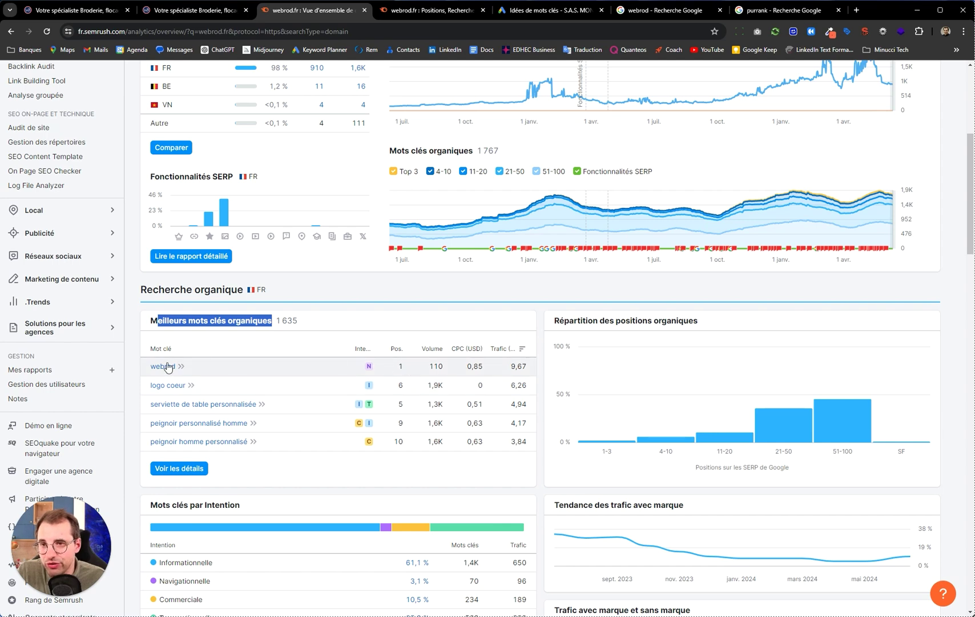
double_click(400, 366)
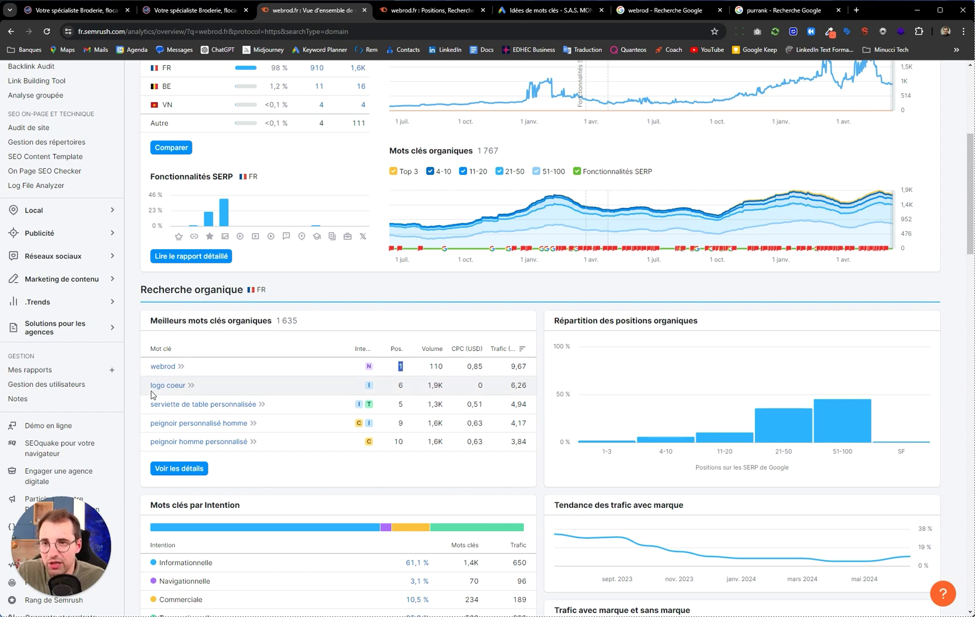
double_click(400, 384)
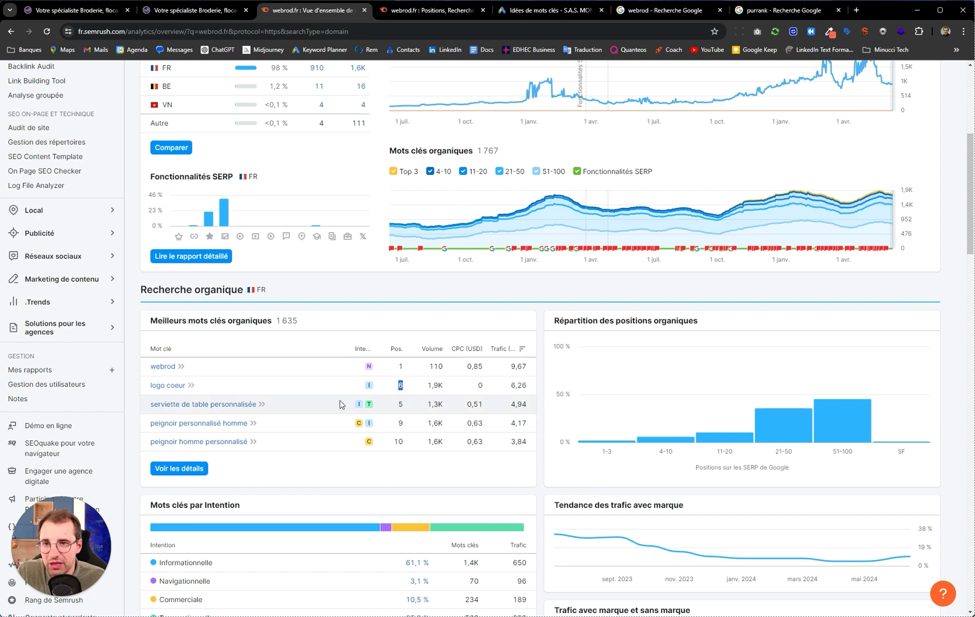
click(399, 401)
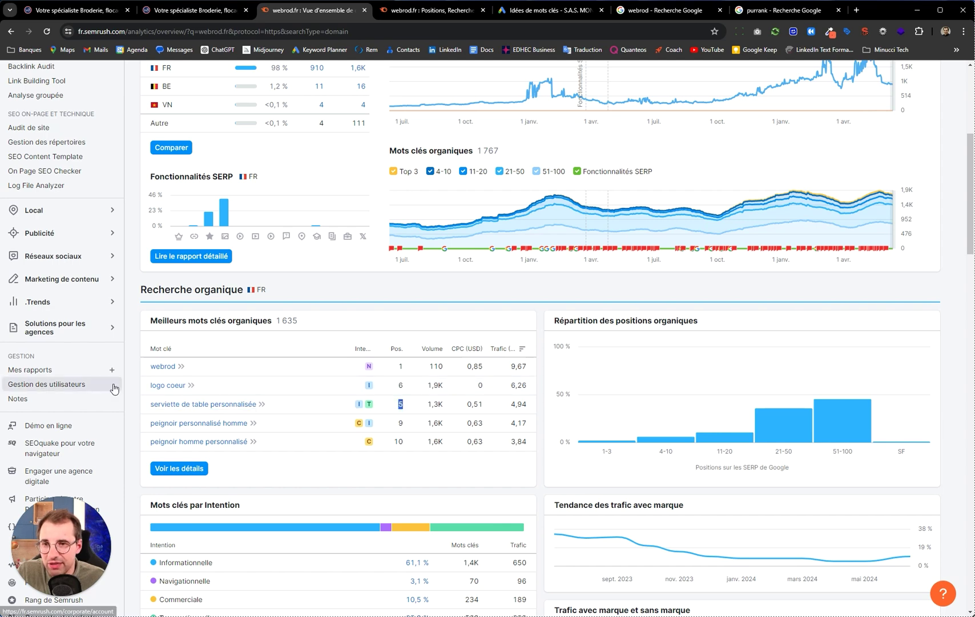
Review the domain overview's main metrics and open the organic search positions report for webrod.fr
scroll(258, 425, up, 4)
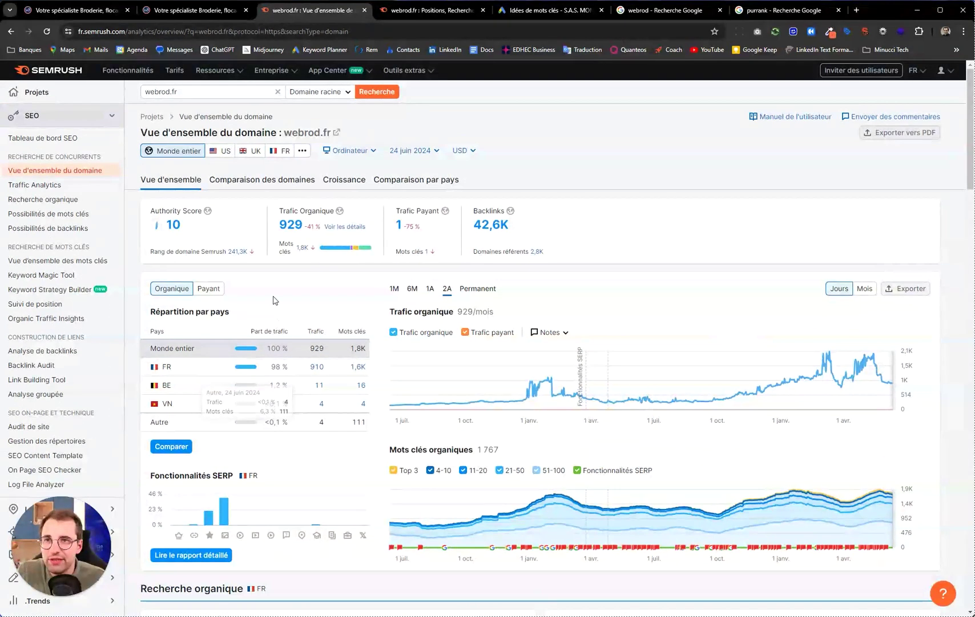
click(424, 12)
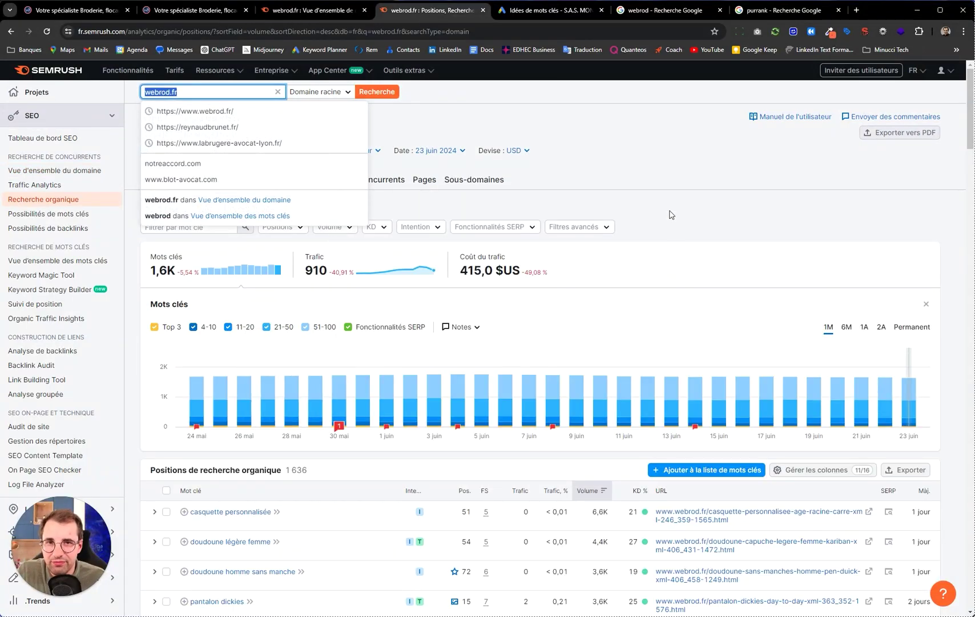
click(454, 108)
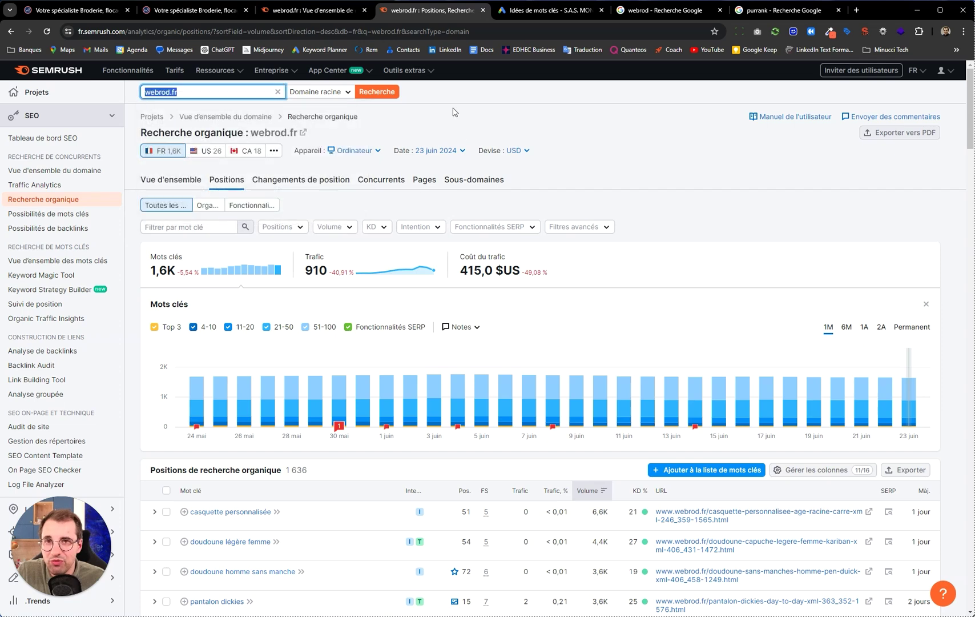
Examine the keyword positions, search volumes and ranking URLs in the organic search positions report for webrod.fr
scroll(558, 365, down, 3)
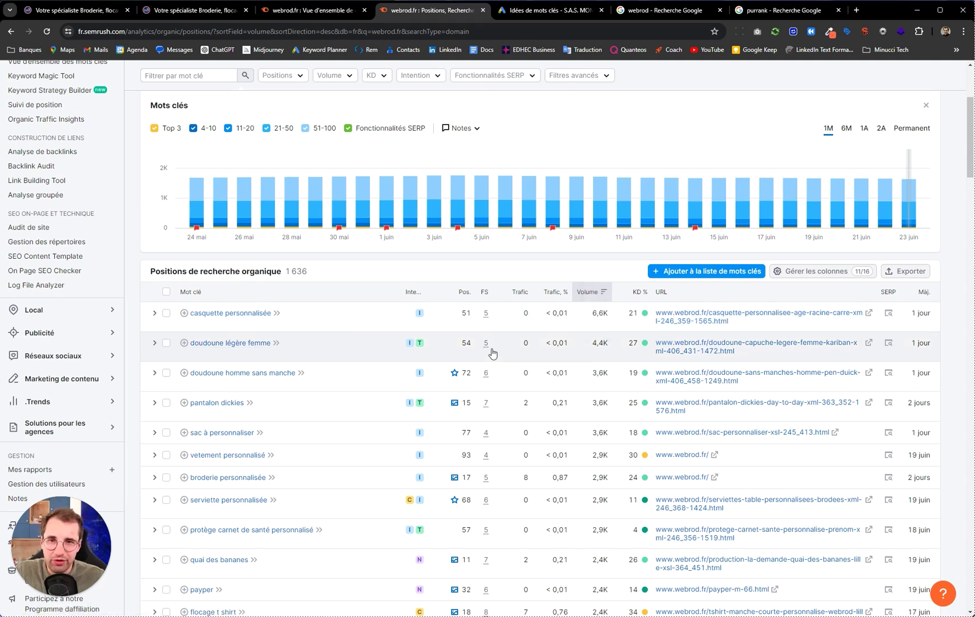
scroll(448, 559, down, 2)
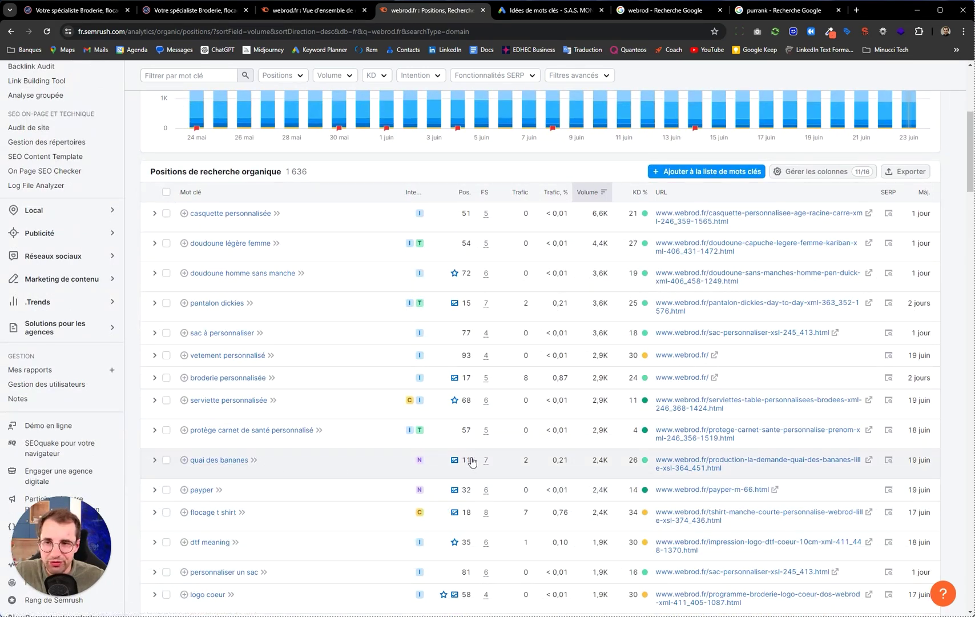
scroll(461, 459, up, 6)
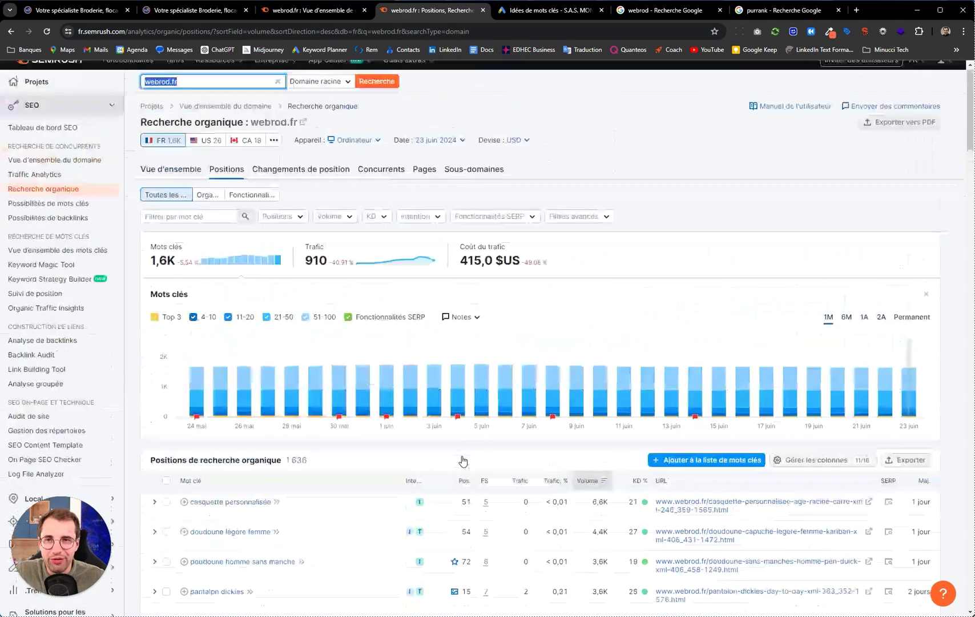
scroll(383, 426, down, 3)
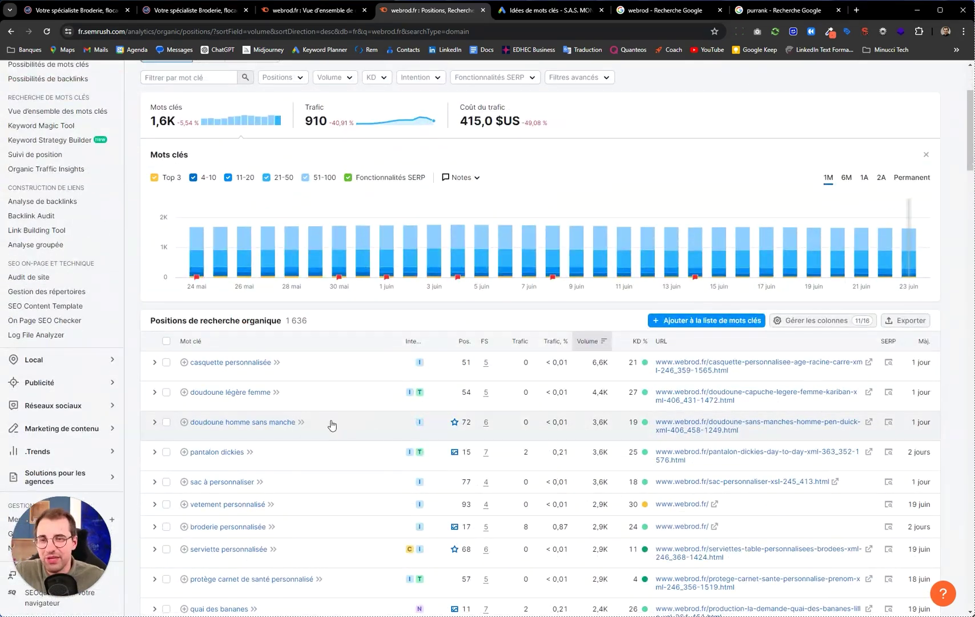
scroll(330, 423, up, 3)
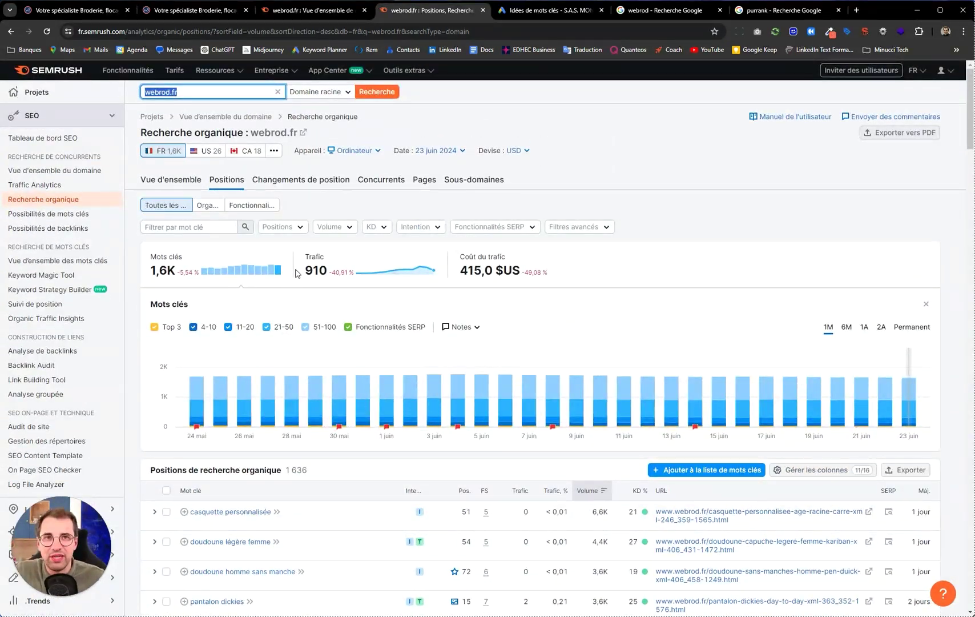
Switch to the Google Ads keyword ideas and check the monthly searches and competition for "broderie", "ecussons" and "flocage"
mouse_move(539, 14)
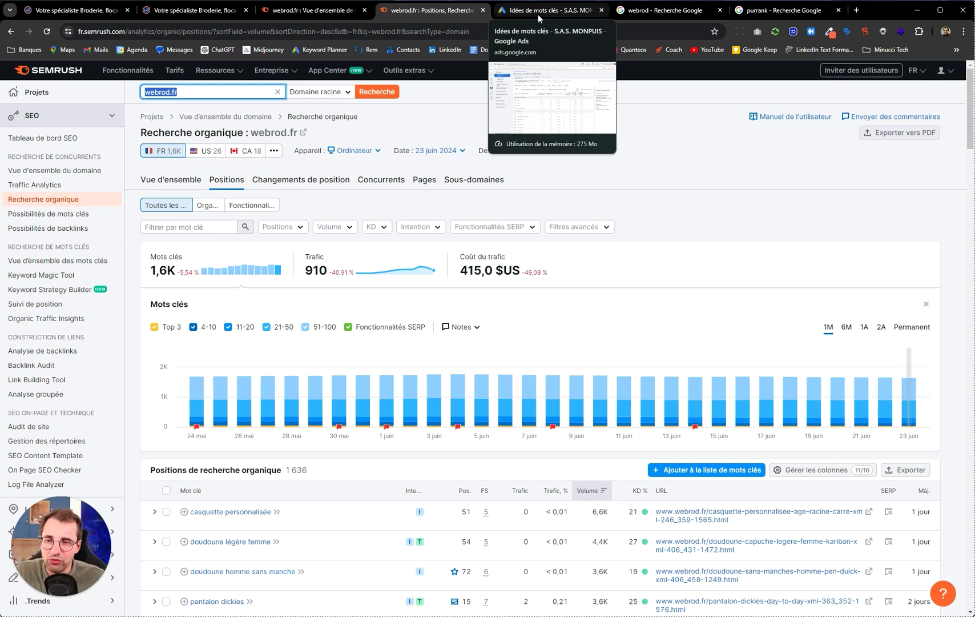
click(537, 15)
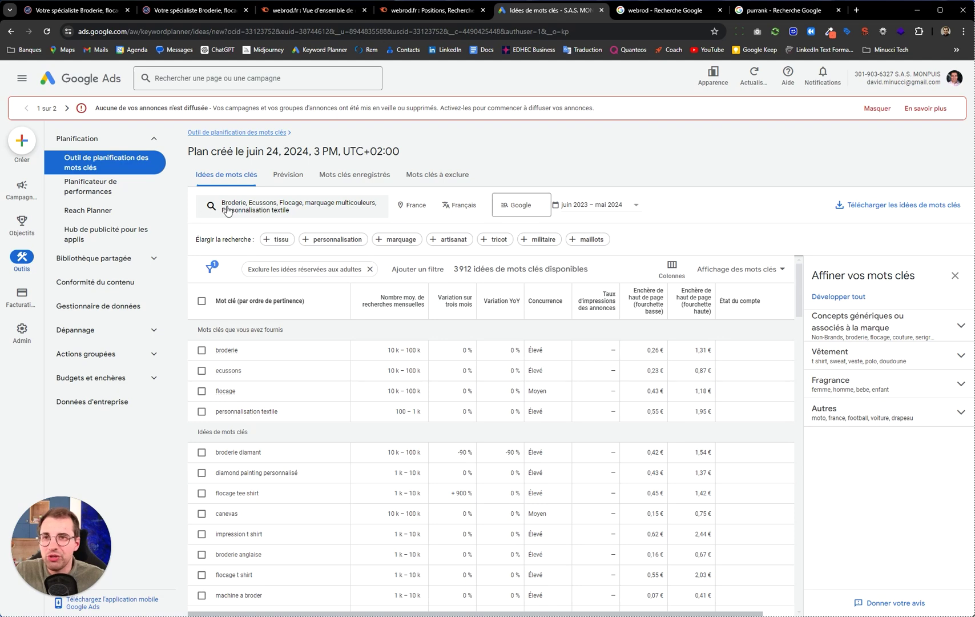
click(77, 11)
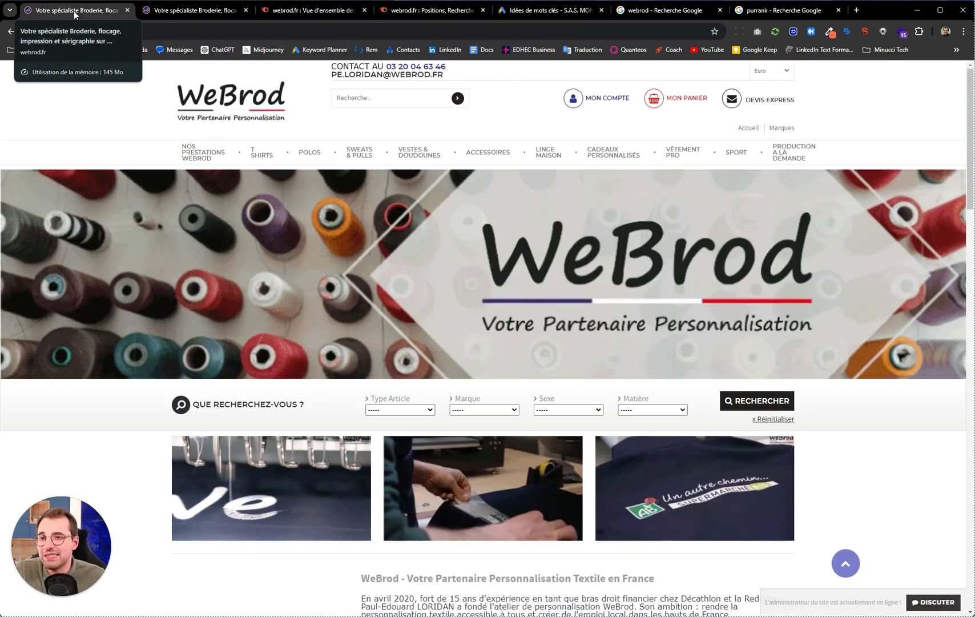
click(448, 14)
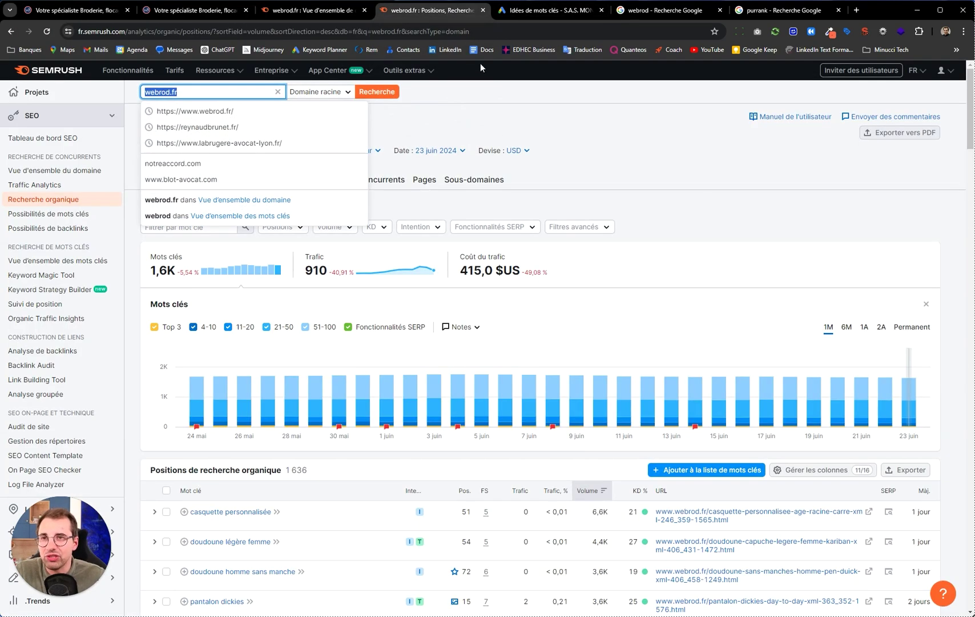
click(545, 10)
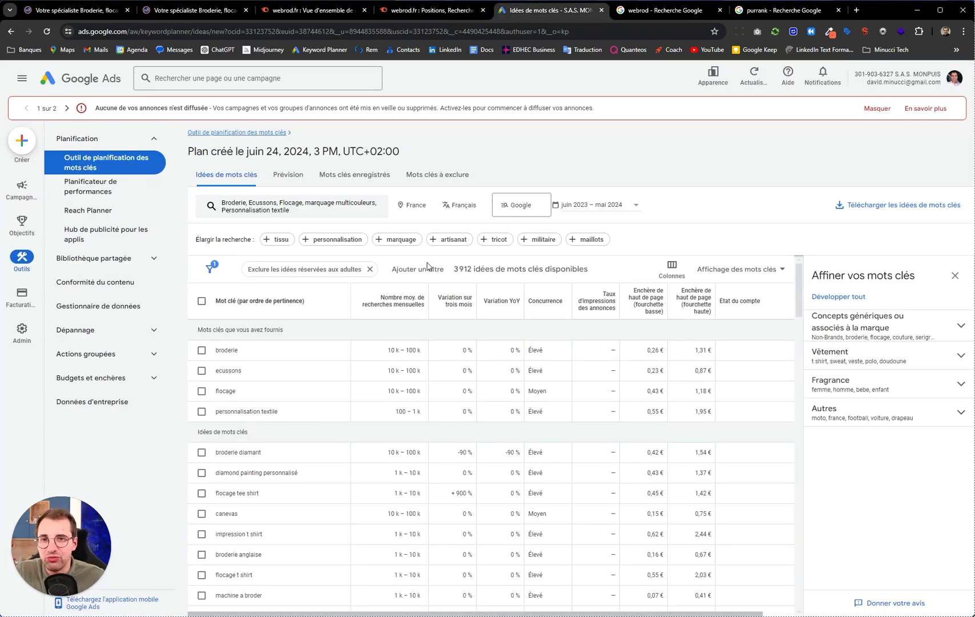
drag(251, 352, 213, 353)
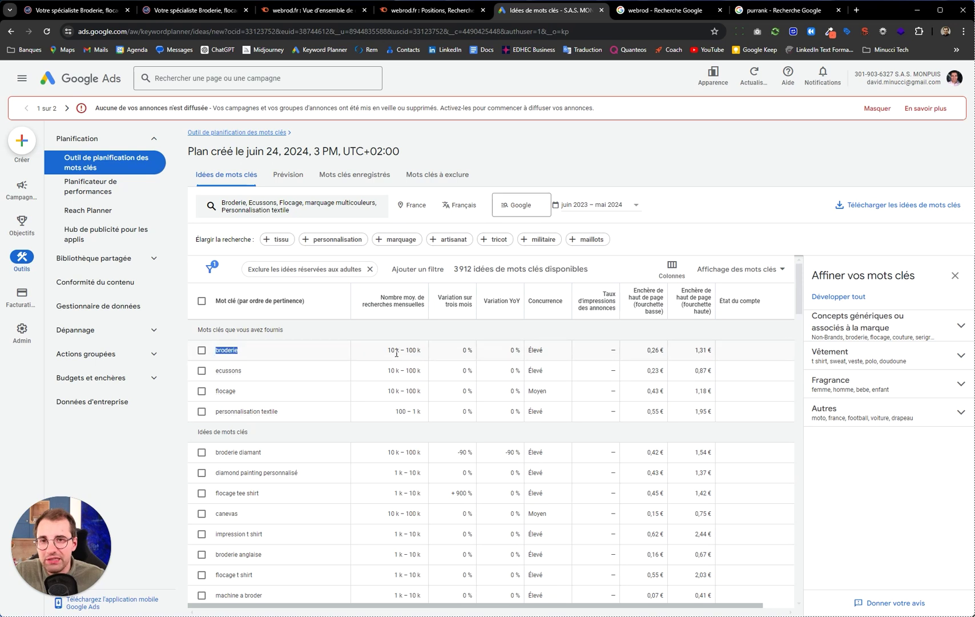
double_click(535, 349)
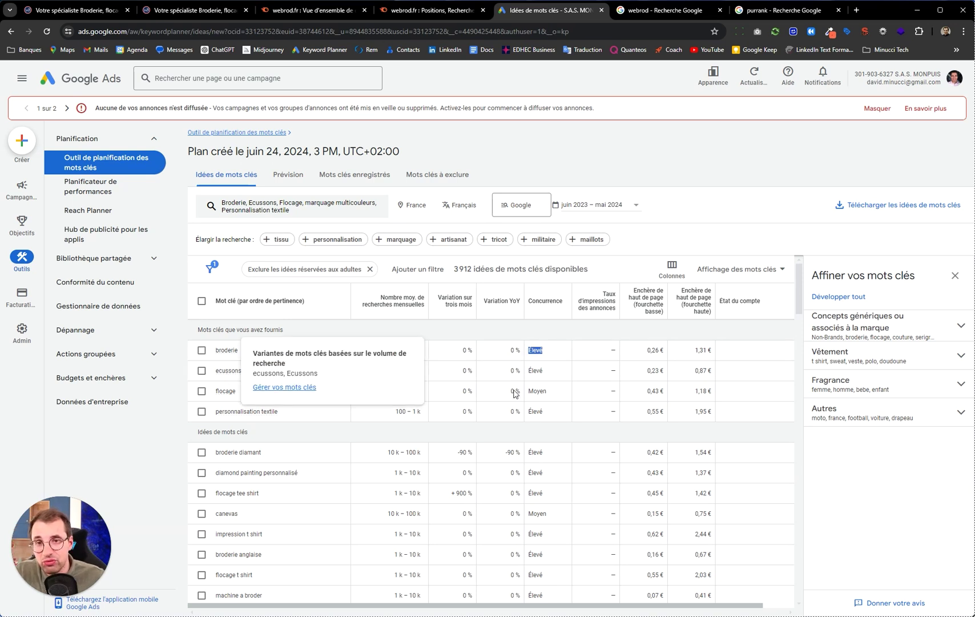
click(542, 374)
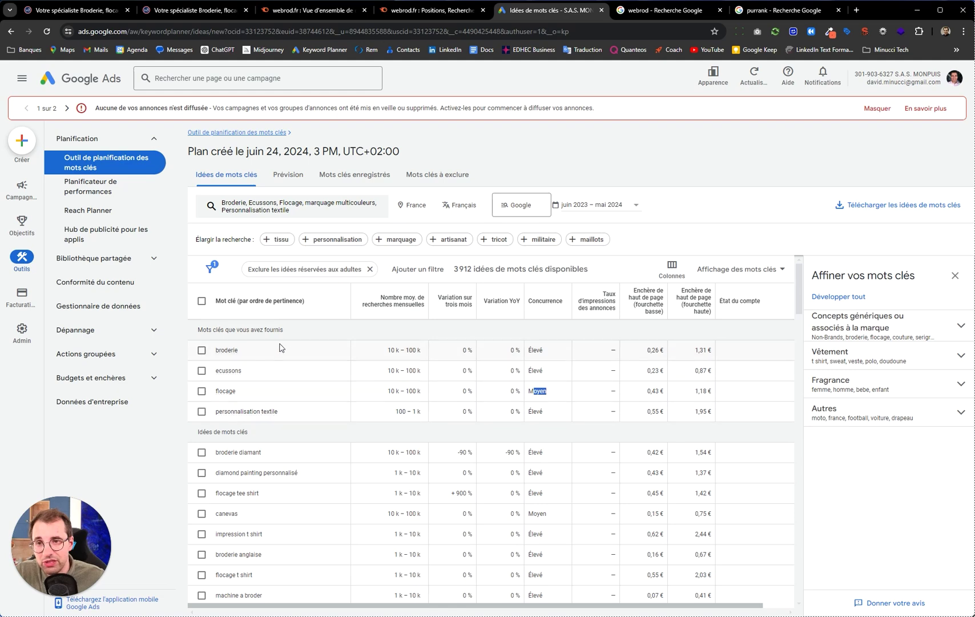
Copy the keyword "broderie" from the keyword ideas and search for it in Google
double_click(219, 349)
key(ctrl+c)
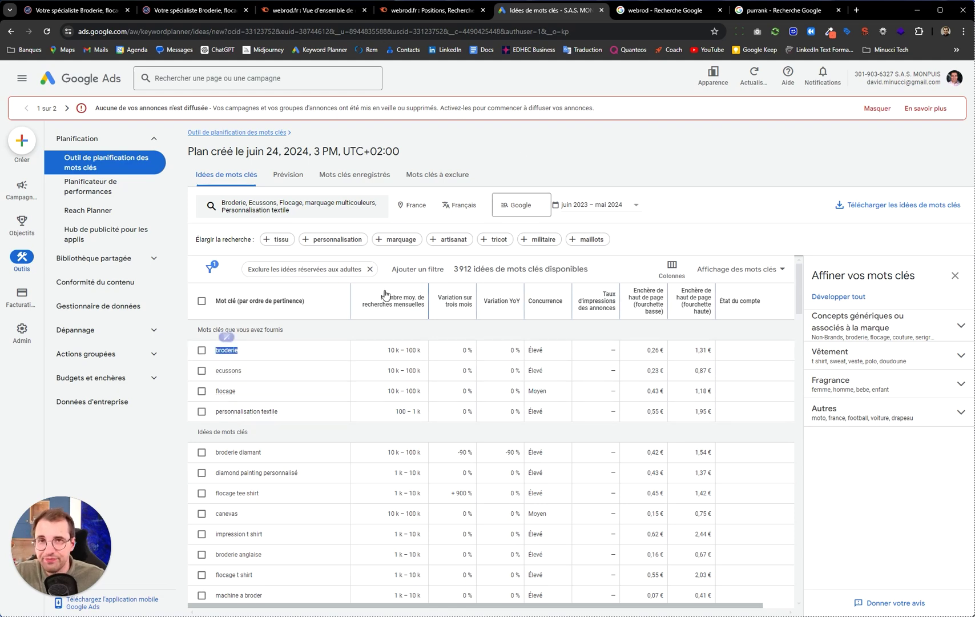
click(678, 12)
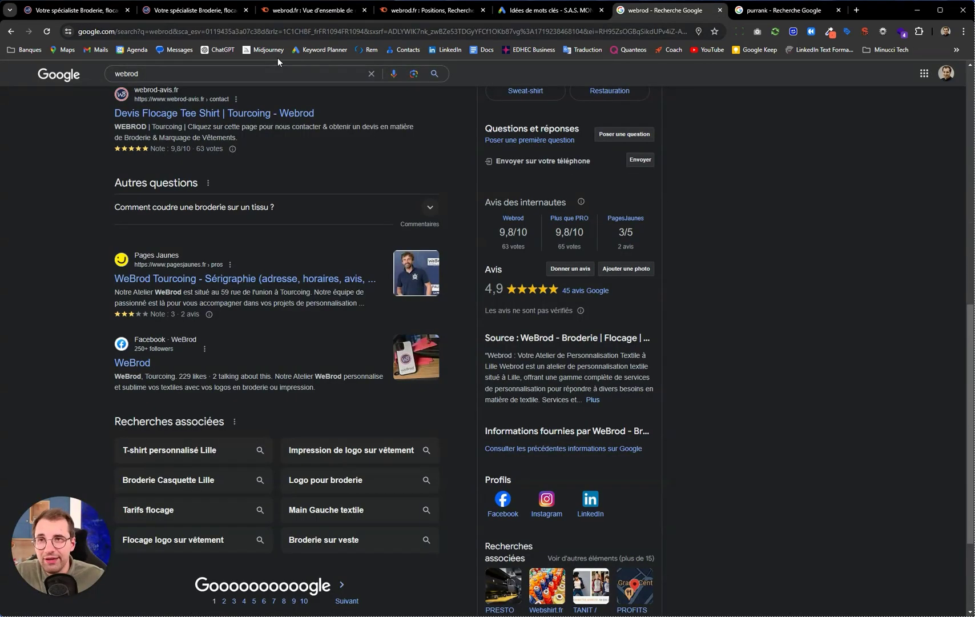
triple_click(220, 71)
key(ctrl+v)
key(Return)
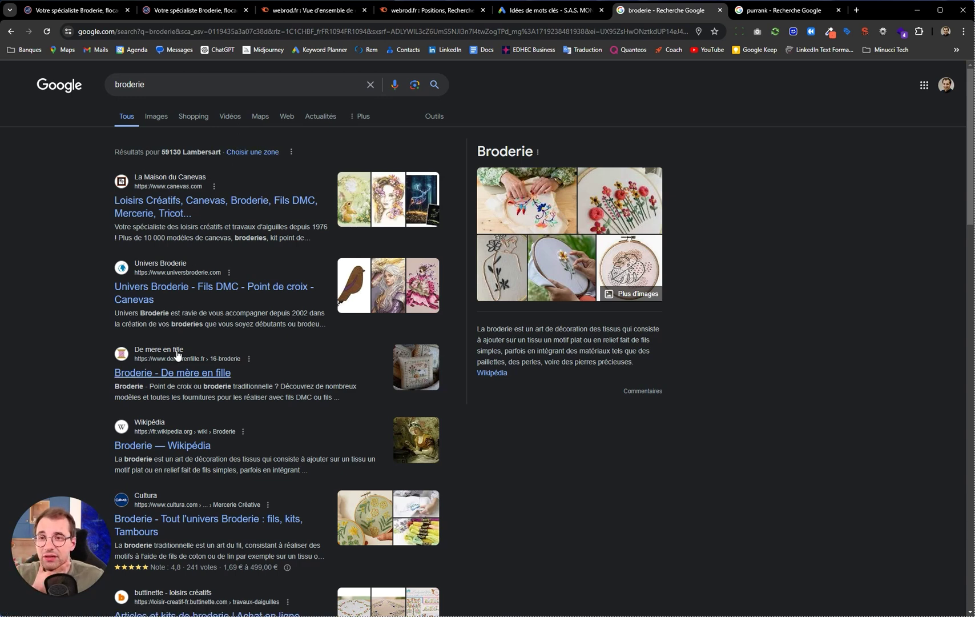
Open the "Broderie - De mère en fille" result, view its "Perles à broder" category, and return to the Google results
click(178, 374)
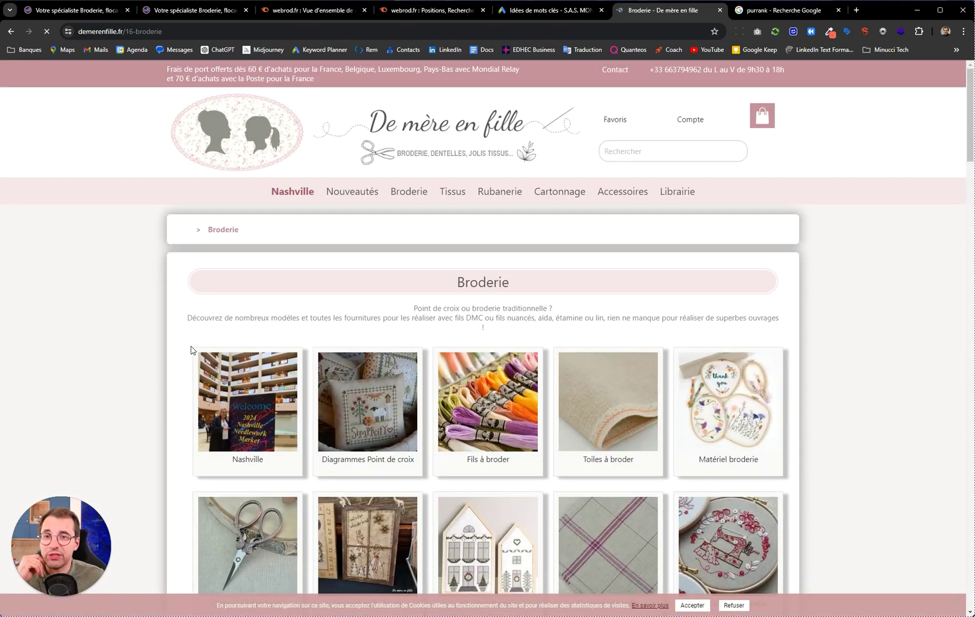
scroll(257, 314, down, 6)
click(257, 314)
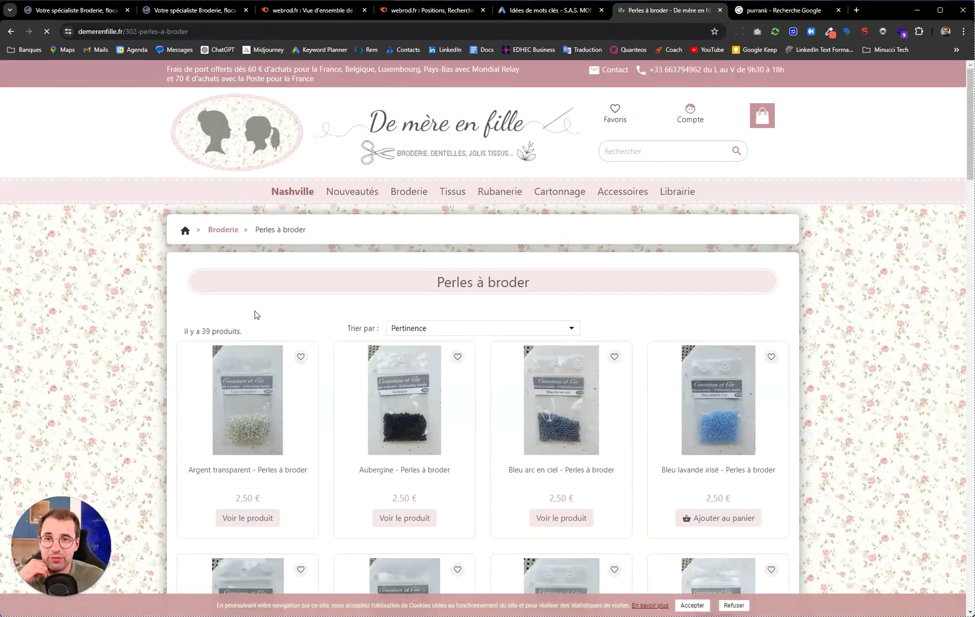
scroll(255, 314, down, 4)
key(alt+Left)
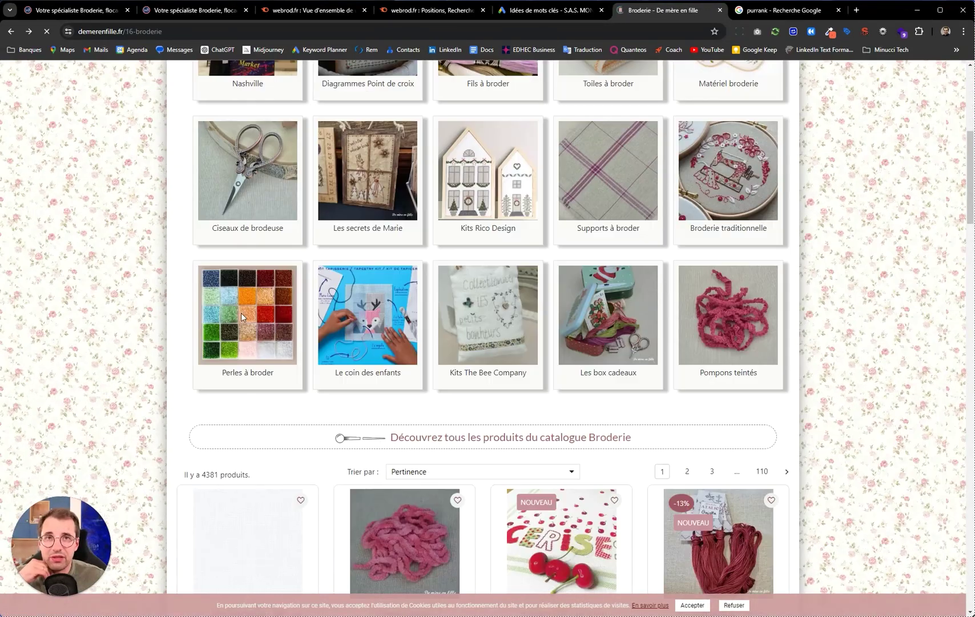
key(alt+Left)
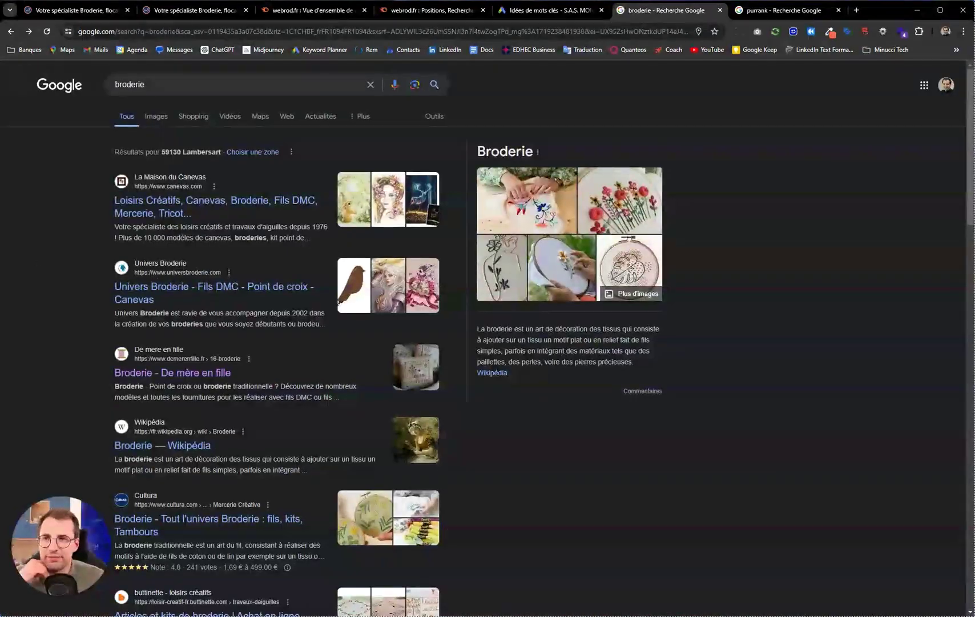
Examine the La Maison du Canevas homepage from the "broderie" results and accept its cookies
key(alt+Left)
scroll(274, 320, down, 3)
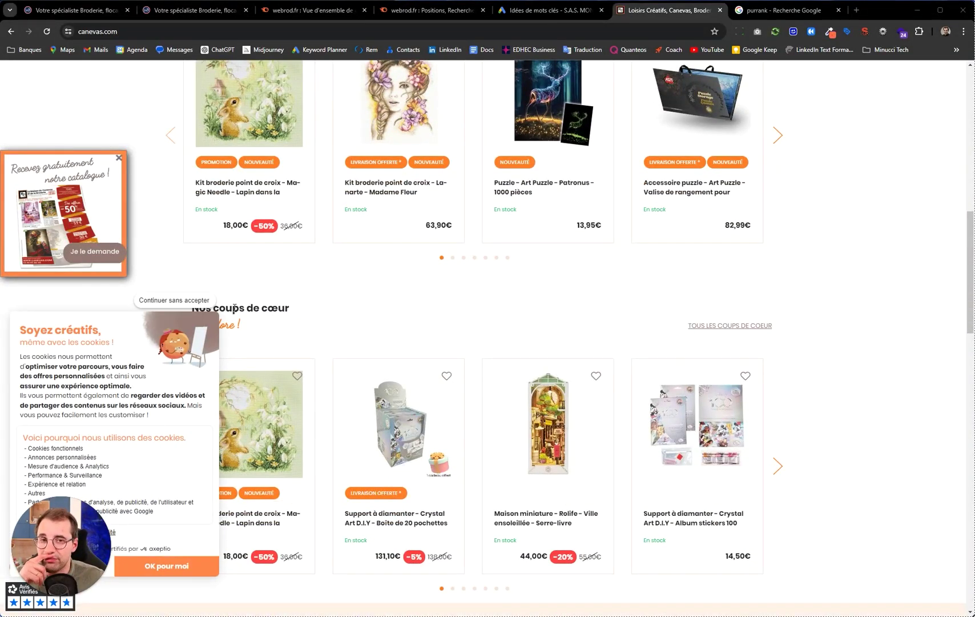
scroll(235, 308, up, 9)
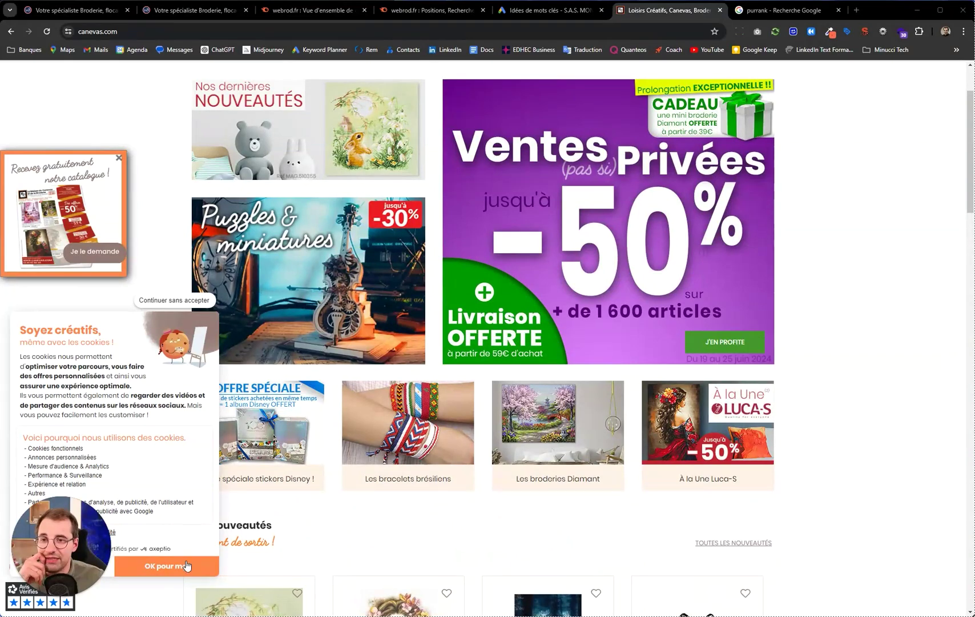
click(187, 565)
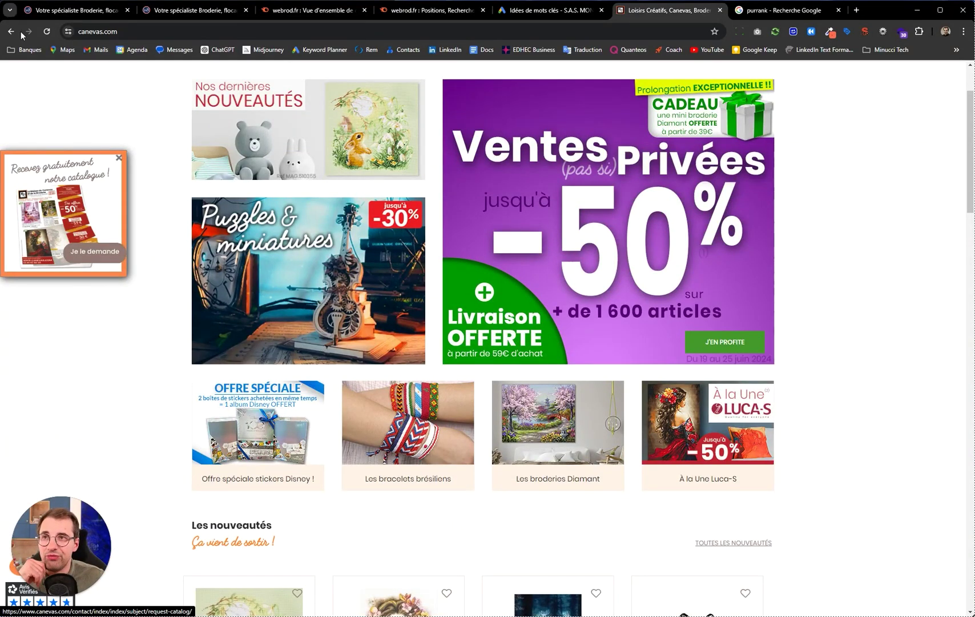
Review the "Broderie textile" page among WeBrod's services for comparison, and return to the WeBrod homepage
click(52, 12)
mouse_move(188, 157)
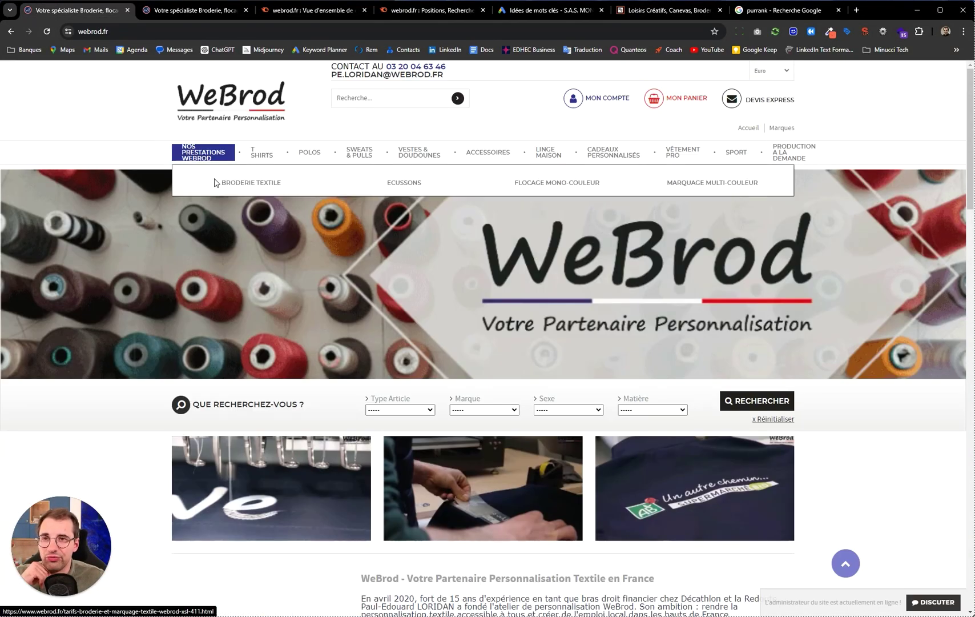
click(255, 183)
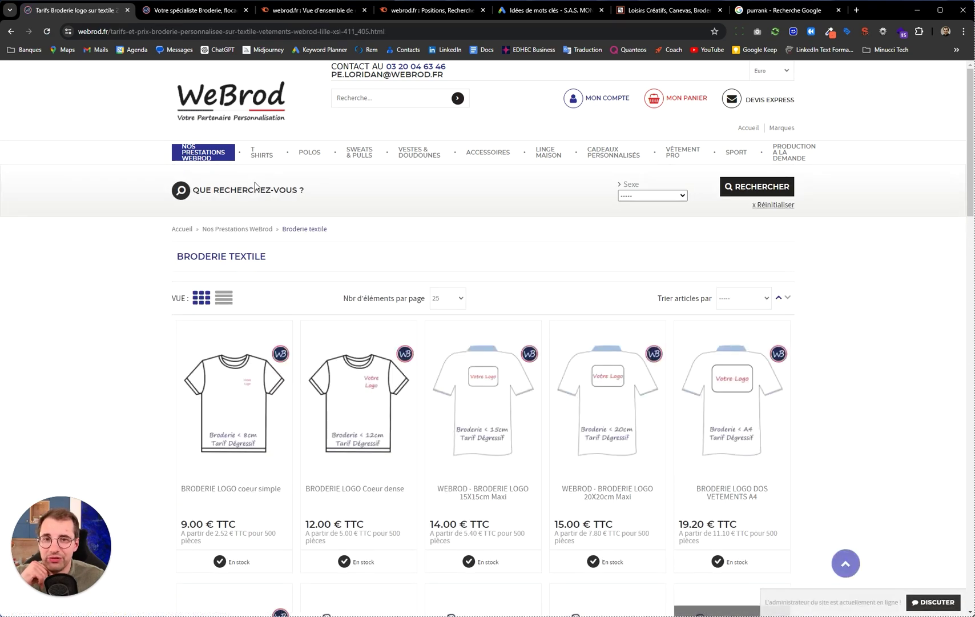
scroll(251, 188, down, 3)
scroll(244, 191, down, 4)
scroll(145, 172, up, 8)
key(alt+Left)
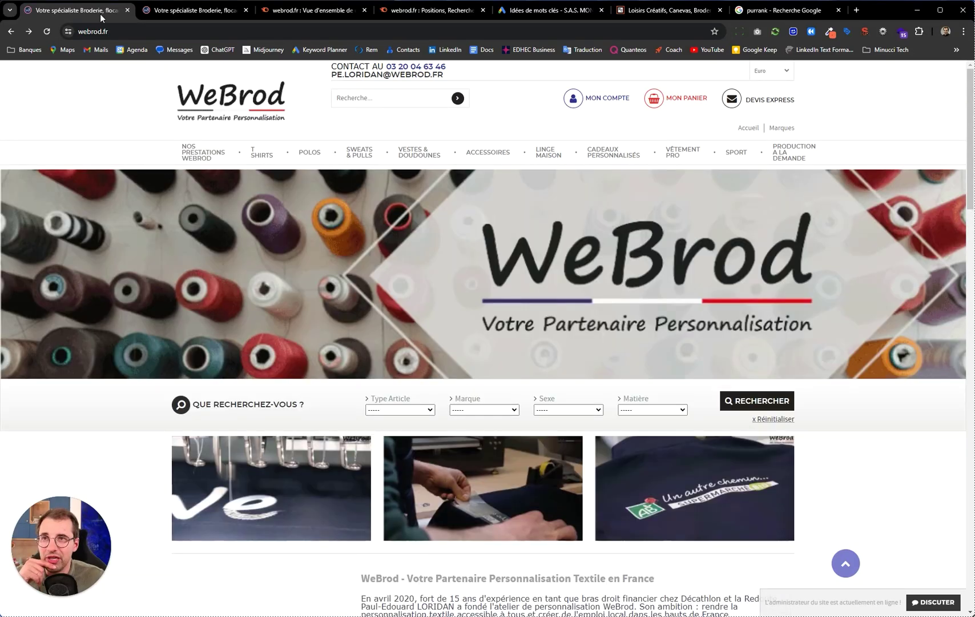
Close the "purrank" search tab and search Google for "flocage" in place of the canevas.com page
click(777, 12)
click(837, 10)
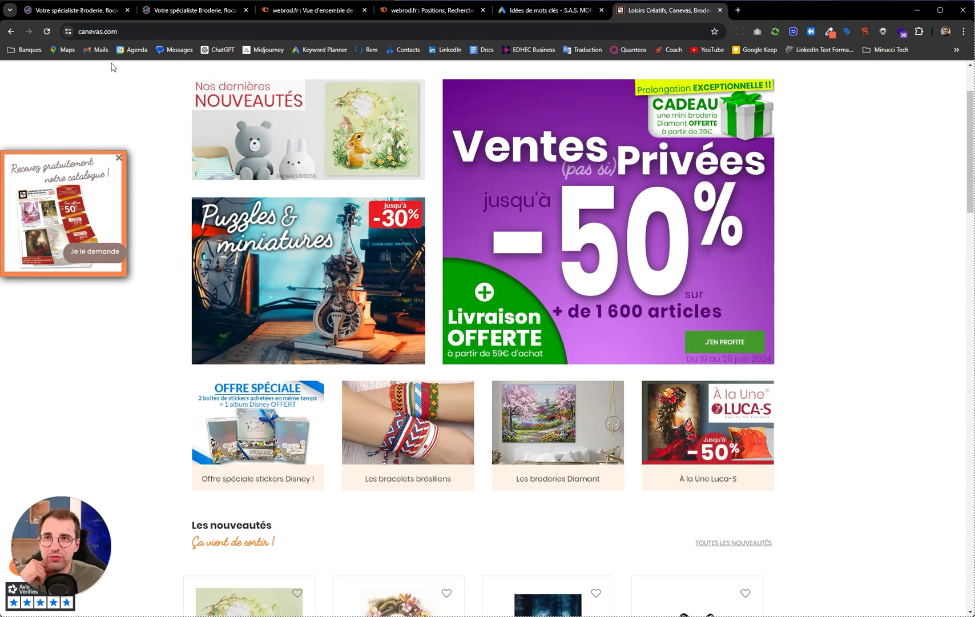
click(127, 30)
text(floc)
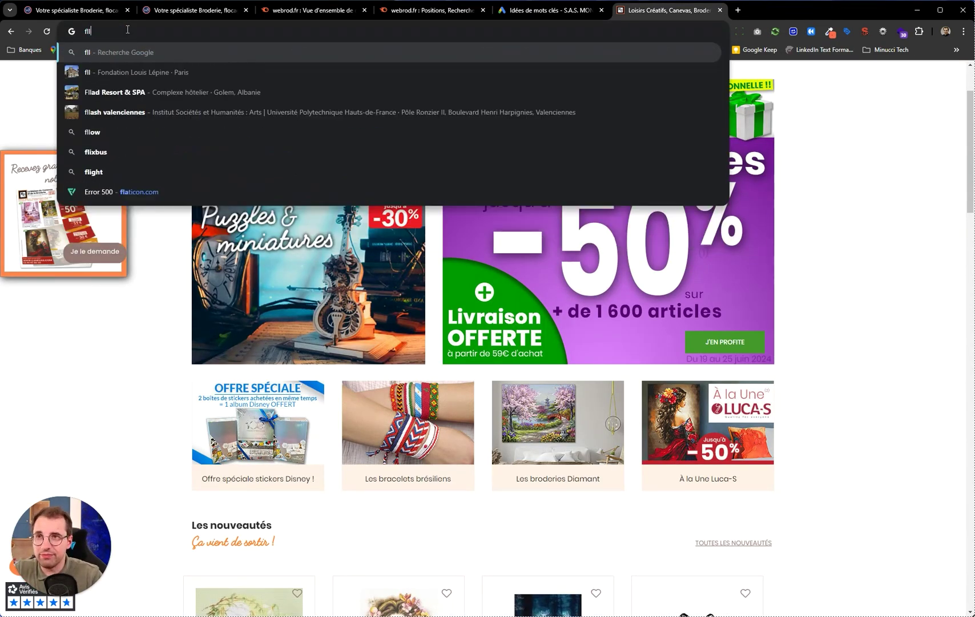
text(age)
key(Return)
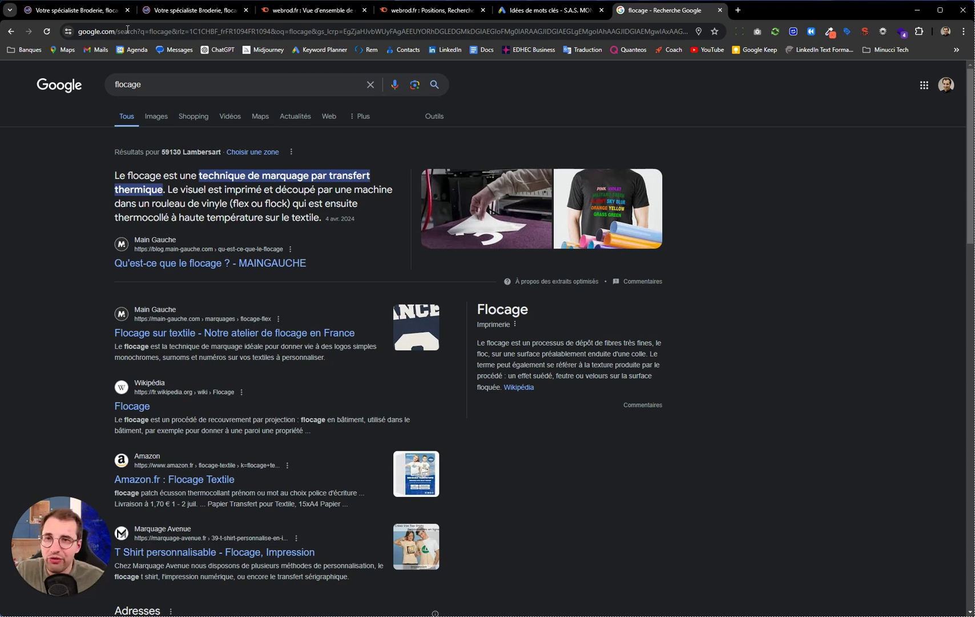
Examine the WeBrod homepage from its banner through the descriptive text and product listings to the "À découvrir" section
click(74, 10)
scroll(296, 343, down, 15)
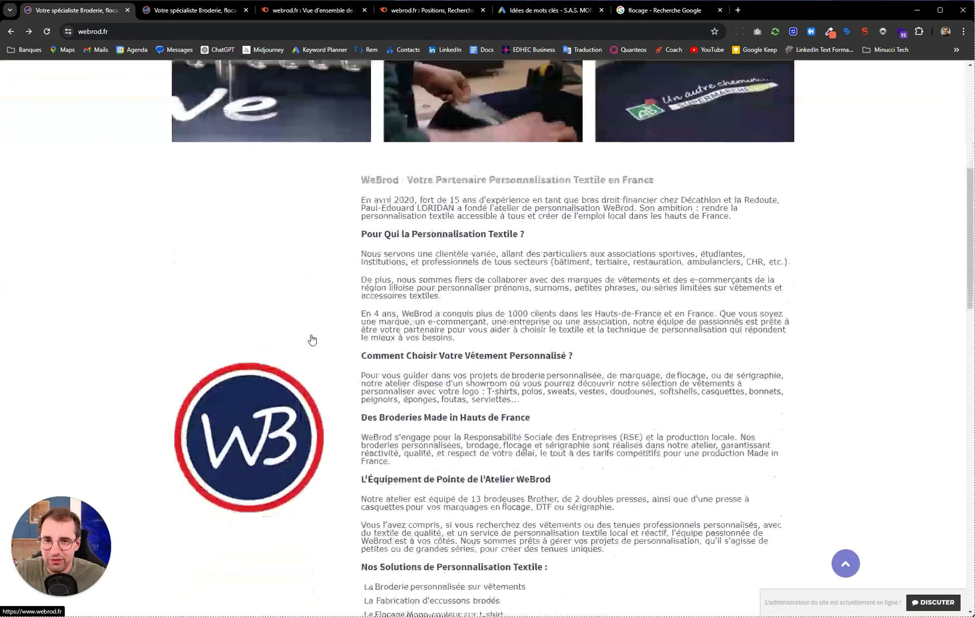
scroll(318, 343, up, 15)
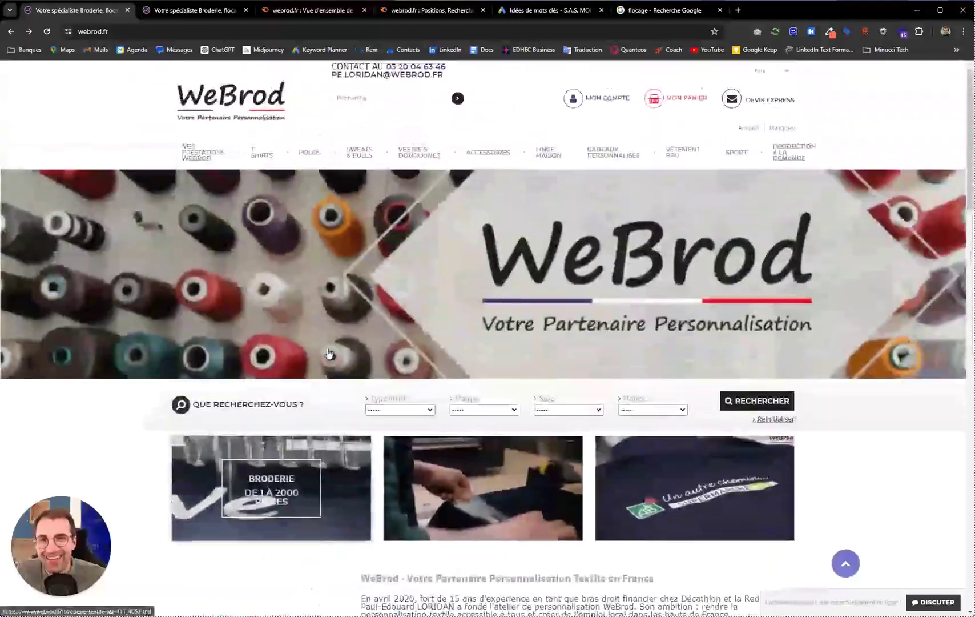
scroll(327, 353, down, 16)
scroll(329, 353, down, 6)
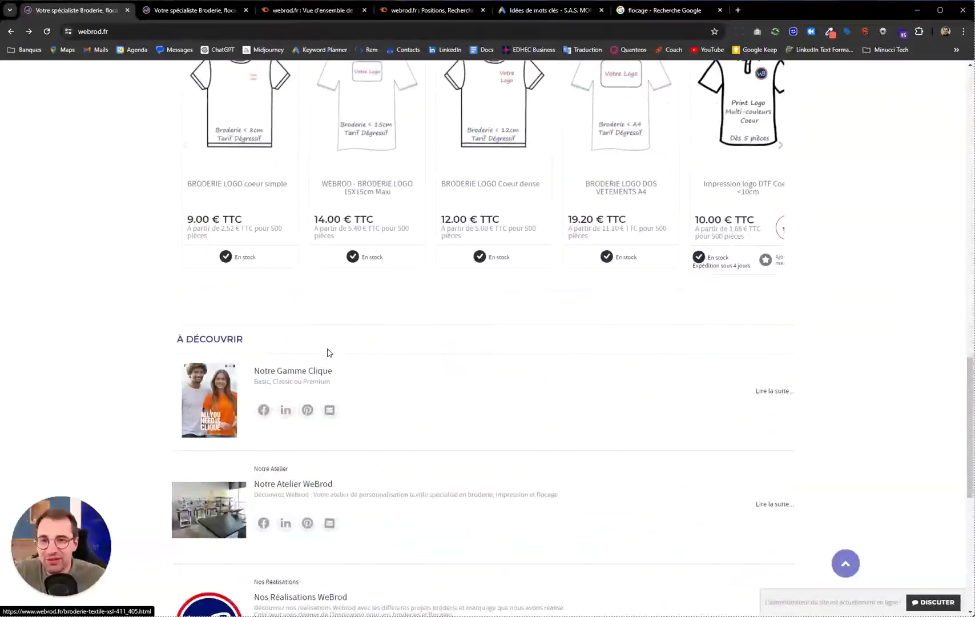
scroll(326, 352, up, 12)
scroll(327, 355, up, 7)
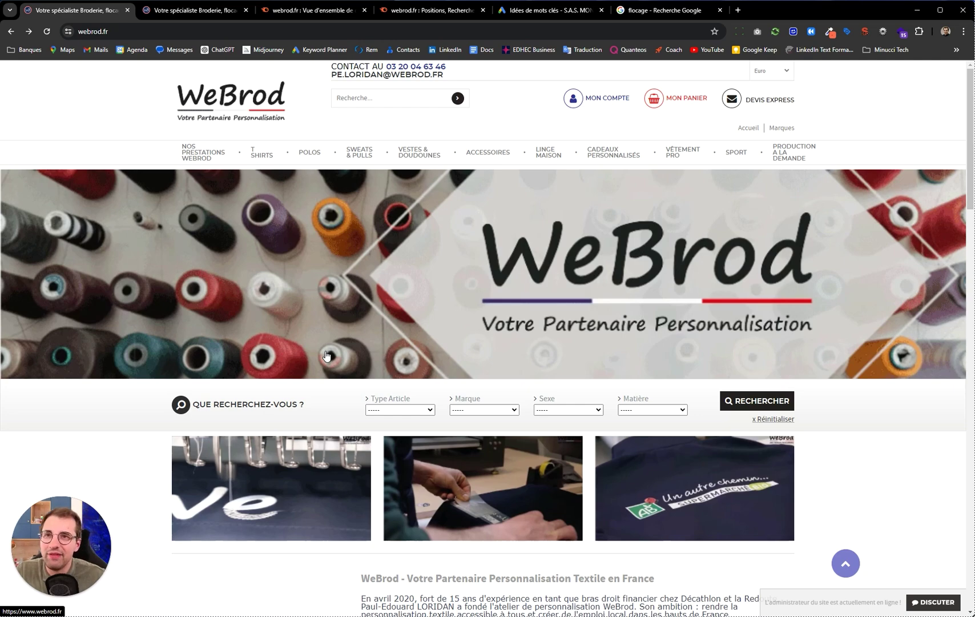
Return to the Semrush domain overview for webrod.fr and highlight its Authority Score
click(296, 14)
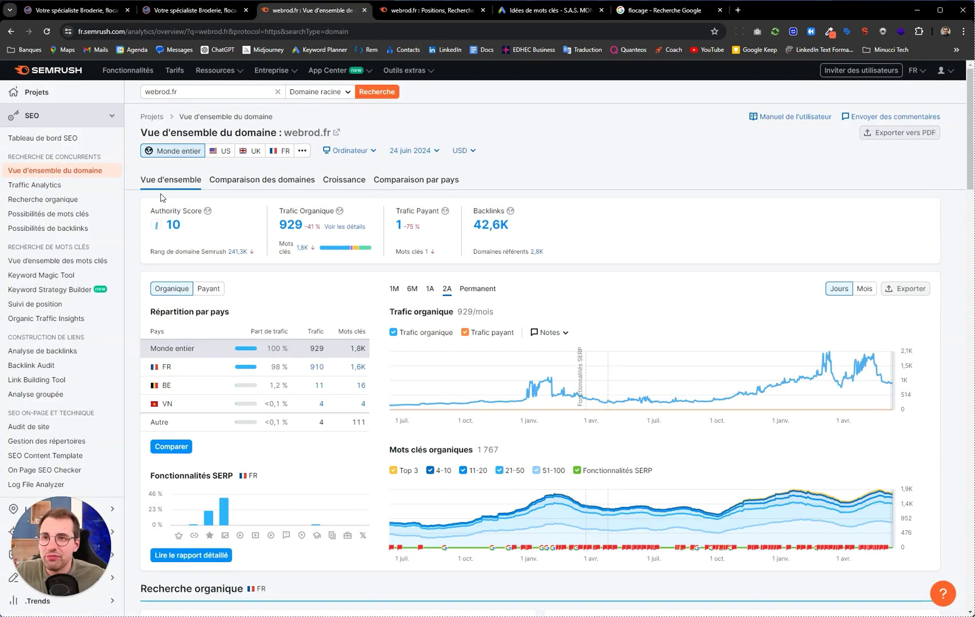
drag(144, 209, 190, 235)
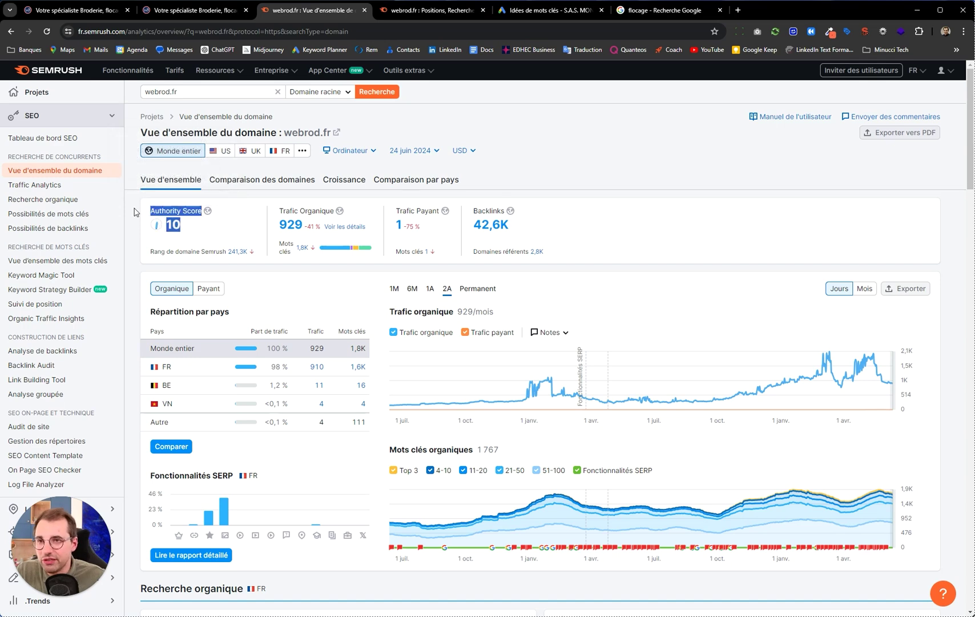
Return to the WeBrod homepage from the Semrush overview and inspect the page's code
click(148, 210)
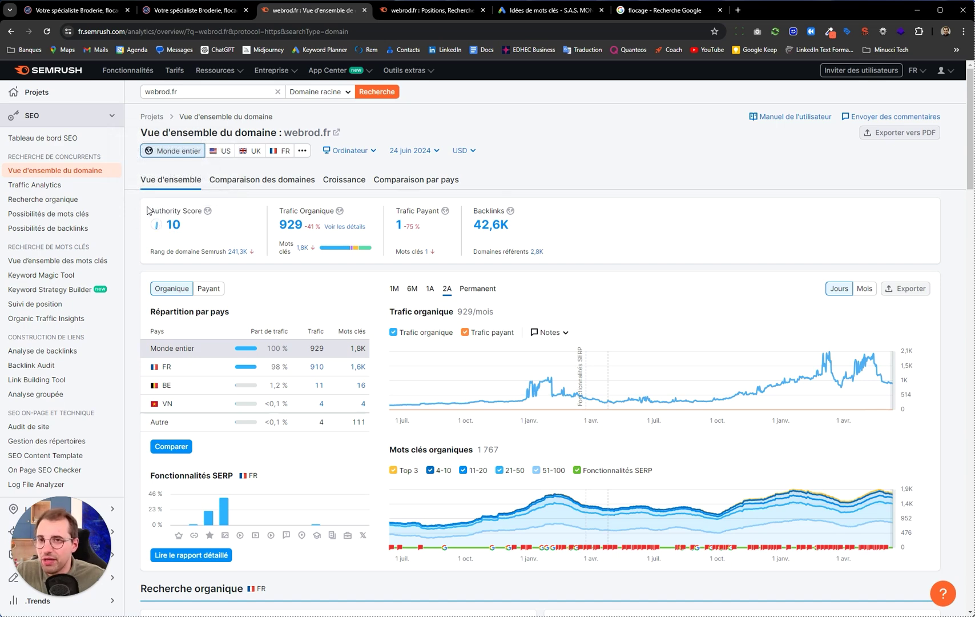
click(92, 10)
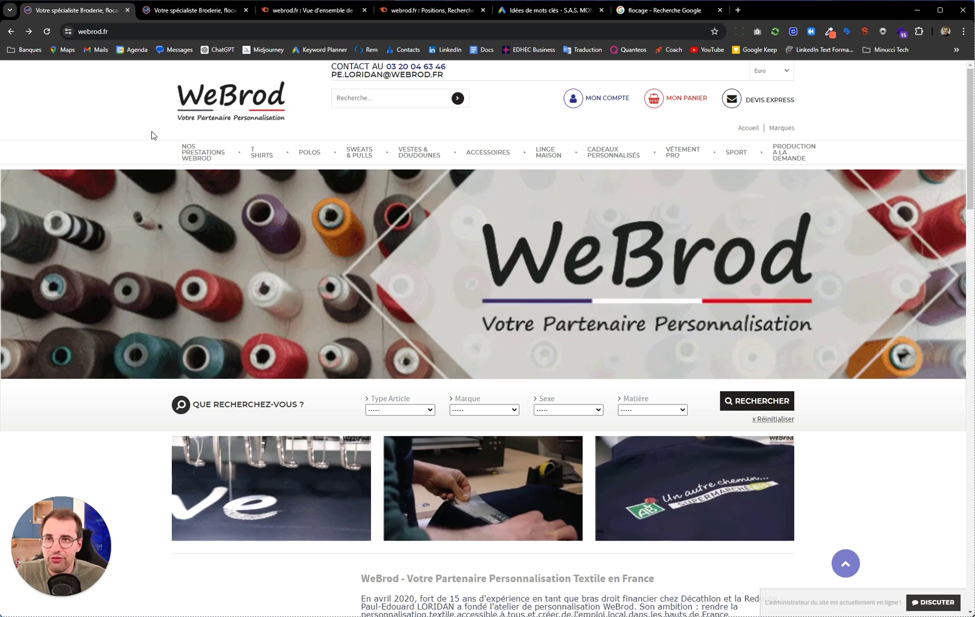
right_click(232, 95)
click(265, 287)
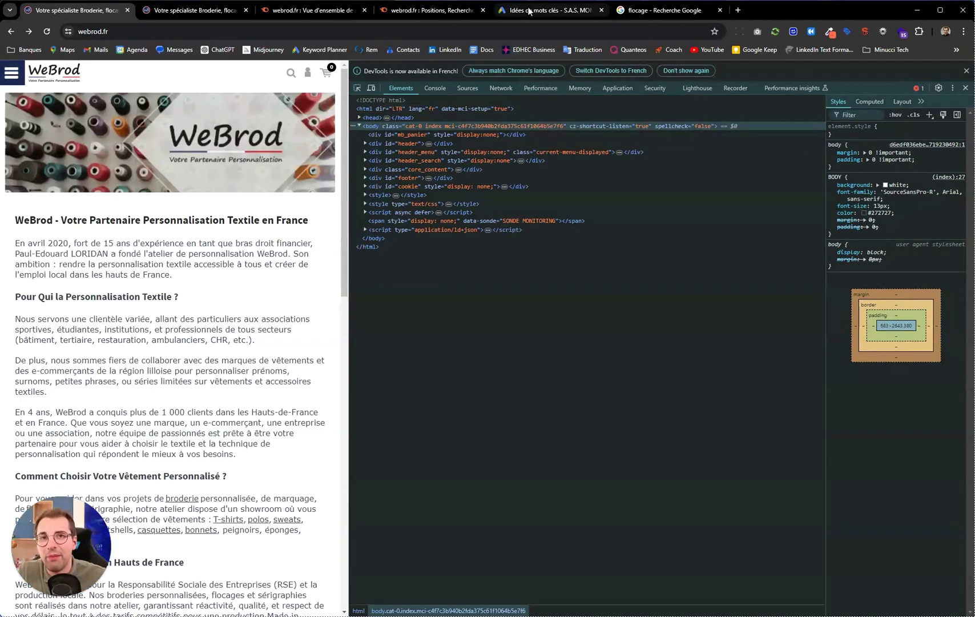
Check the broderie and flocage ideas in Keyword Planner and the webrod.fr domain overview in Semrush
click(548, 10)
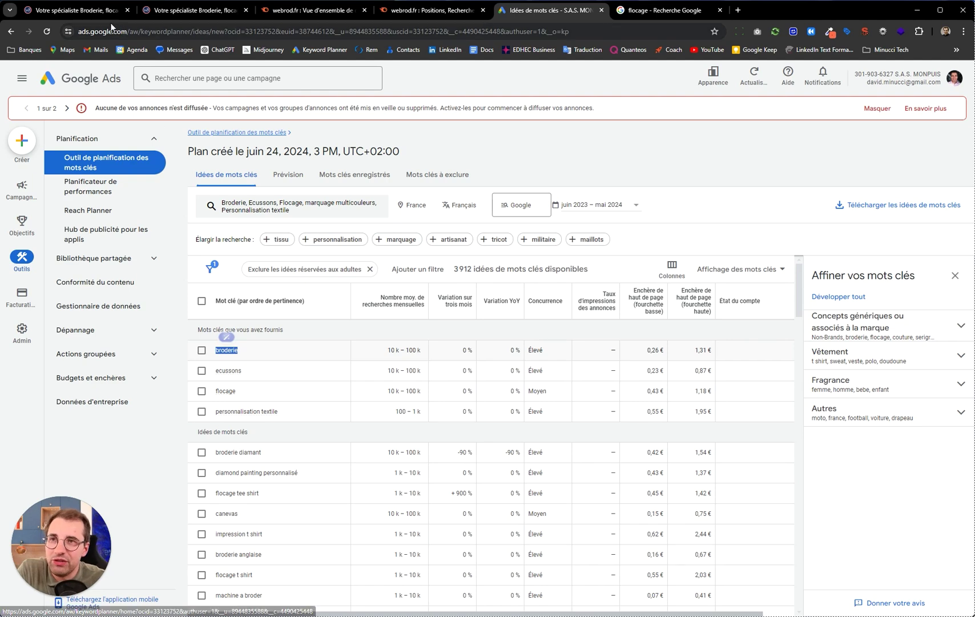
click(306, 9)
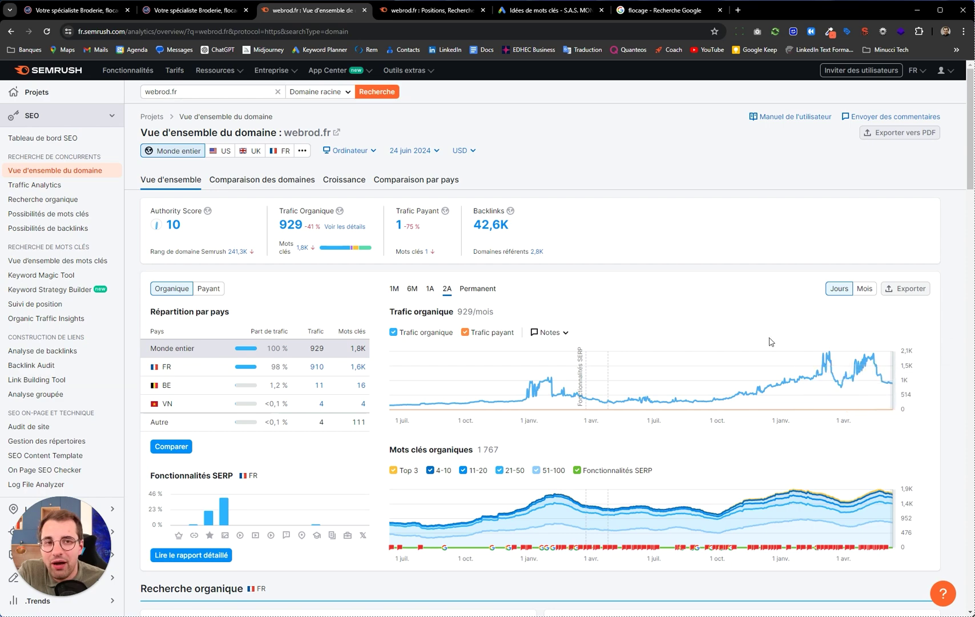
Inspect the header logo image's code on the WeBrod homepage
click(98, 16)
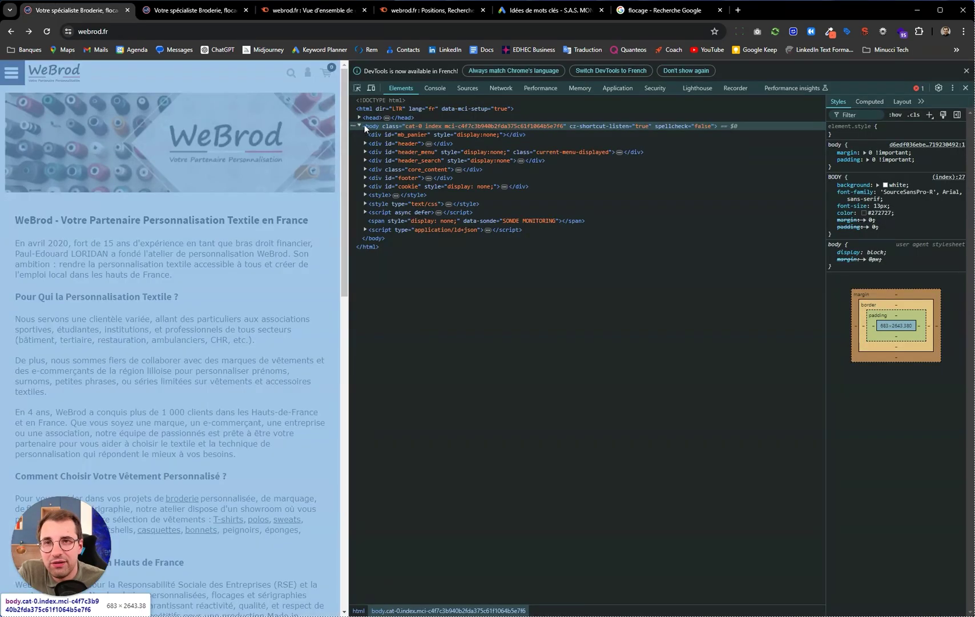
right_click(34, 74)
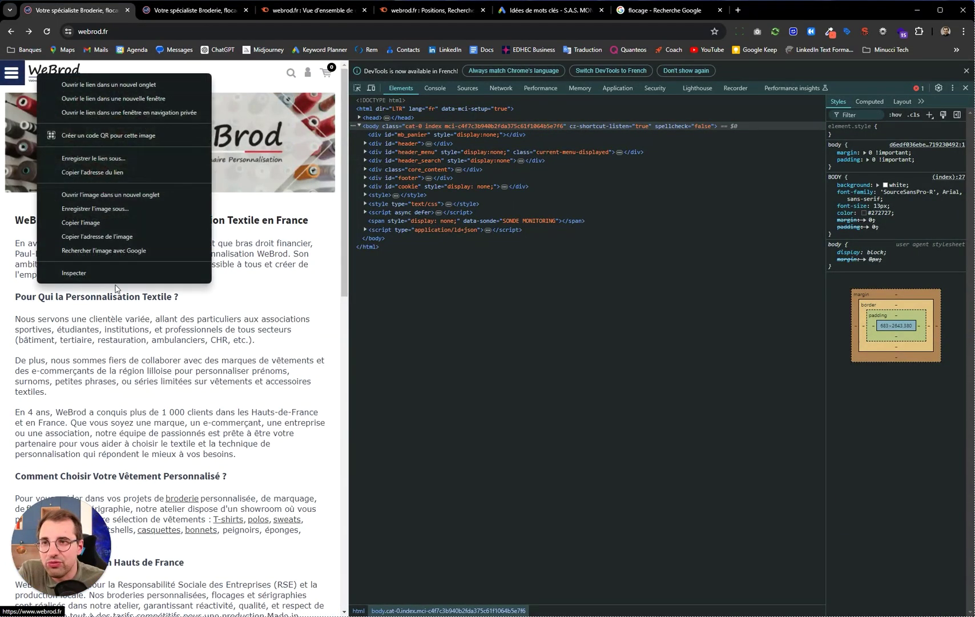
click(98, 279)
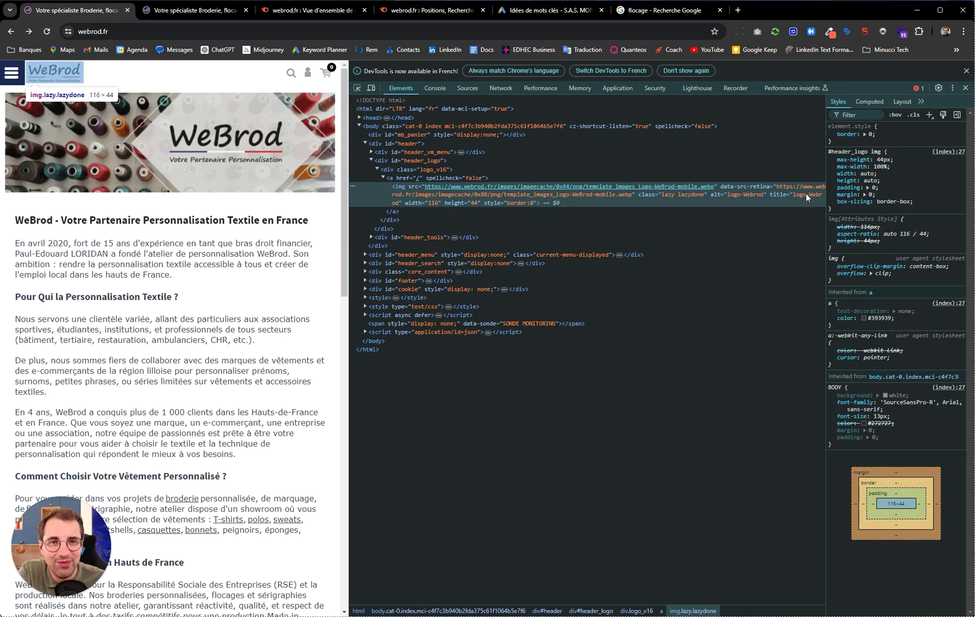
Change the header logo's alt text to "logo Webrod broderie" in the inspected code
double_click(758, 194)
click(743, 194)
key(BackSpace)
text(Webrod)
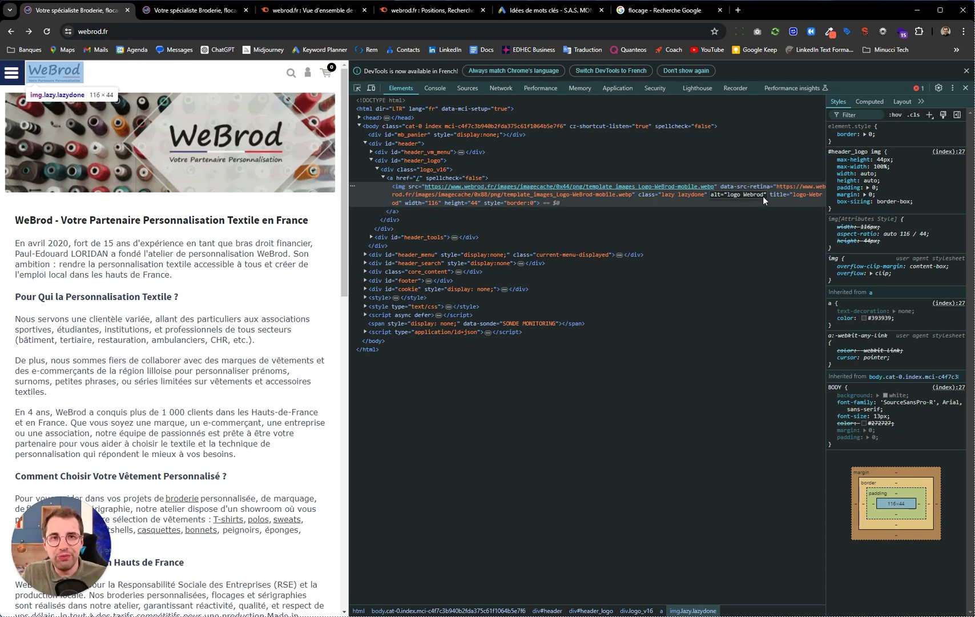
text( brodie)
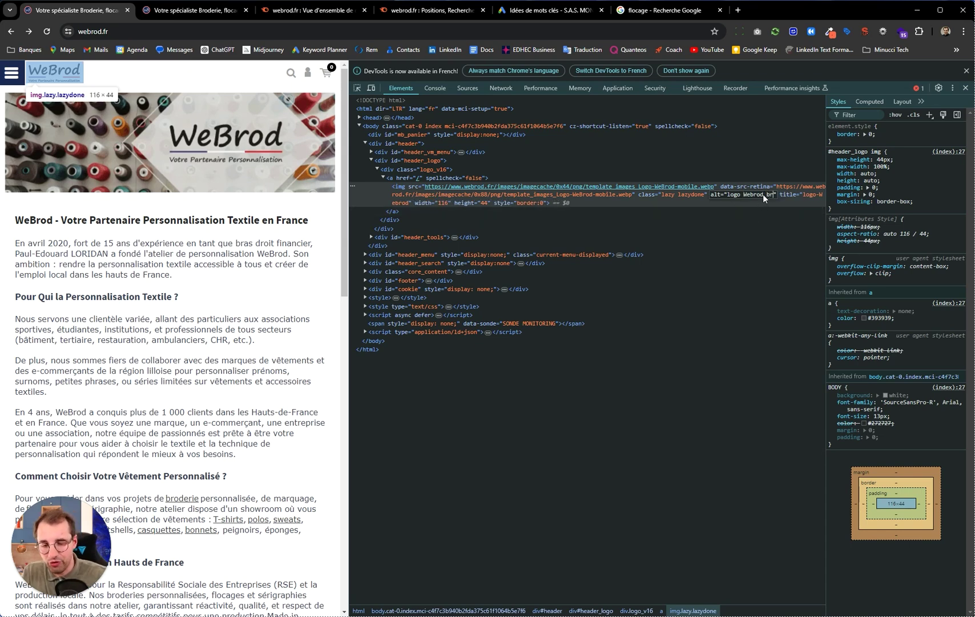
key(BackSpace)
key(BackSpace)
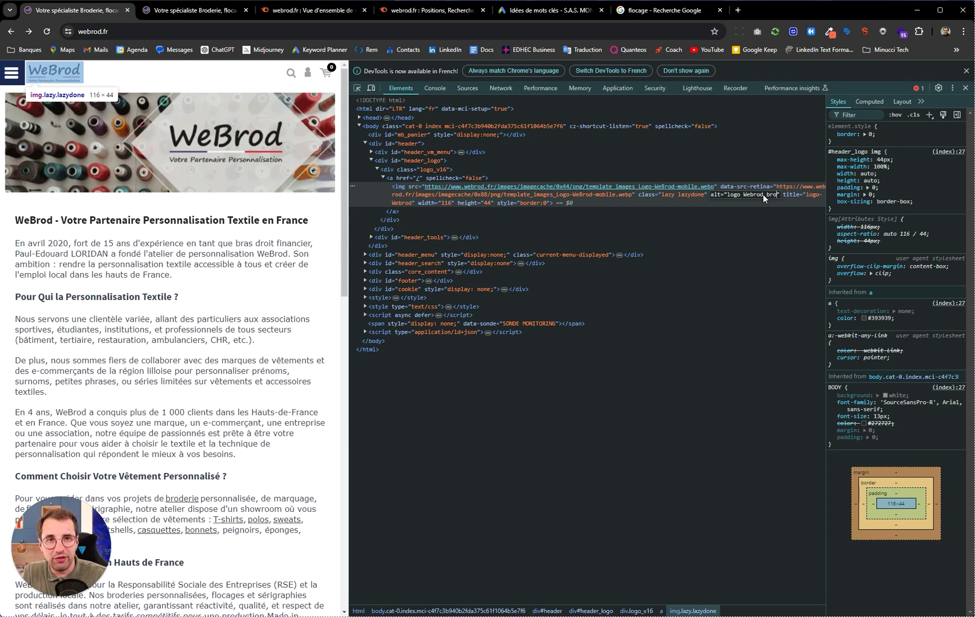
text(erie)
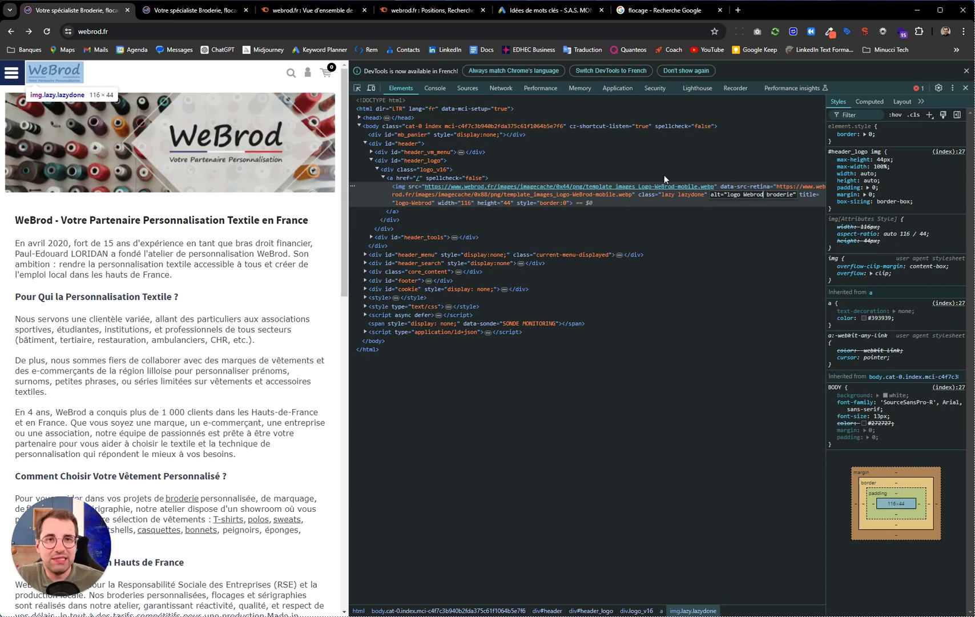
click(793, 209)
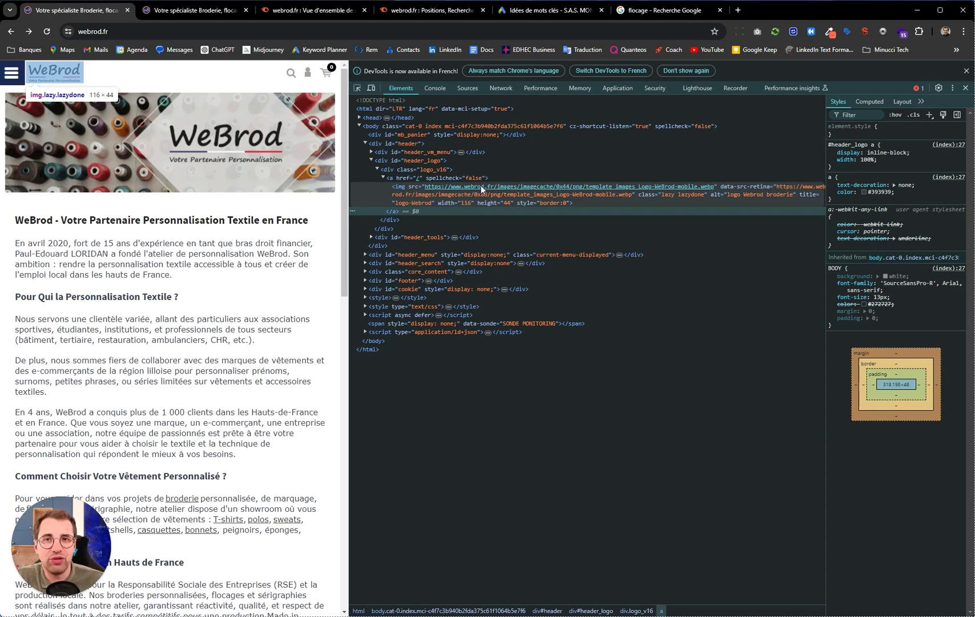
Reload the homepage, inspect the code of the main WeBrod banner, and close the inspector
mouse_move(481, 188)
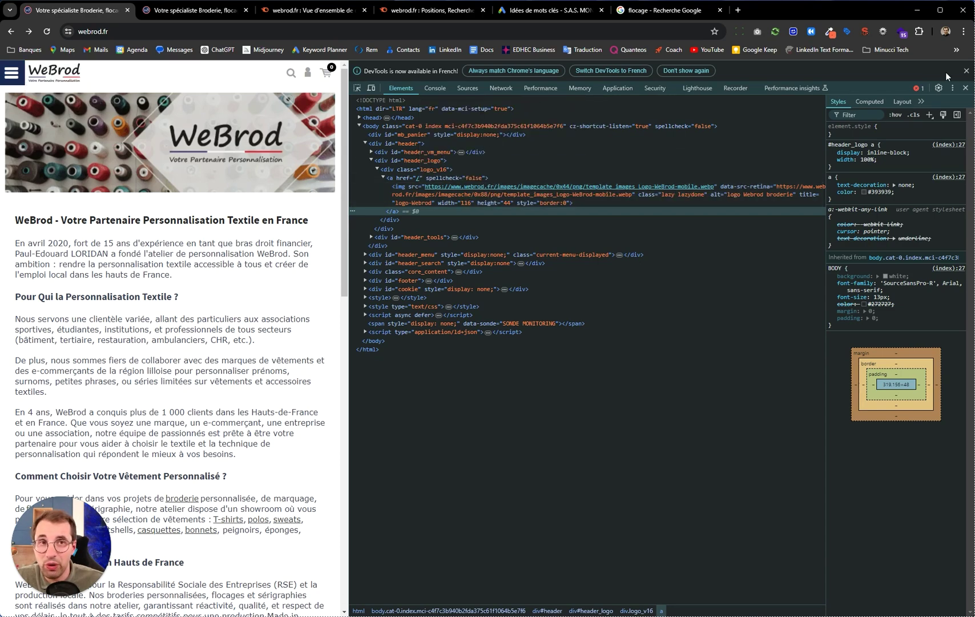
click(965, 87)
key(F5)
mouse_move(442, 166)
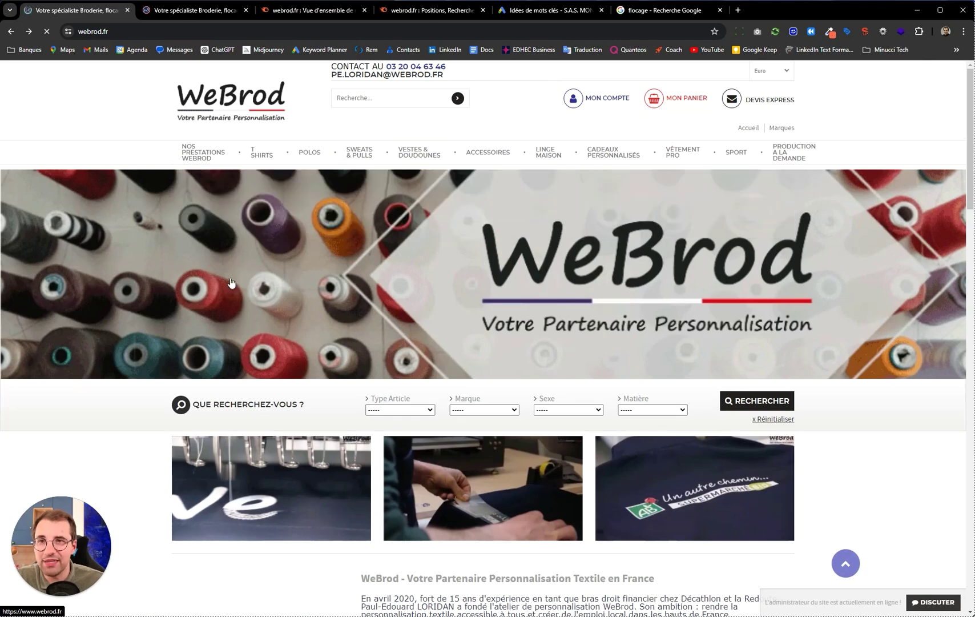
right_click(292, 307)
click(342, 506)
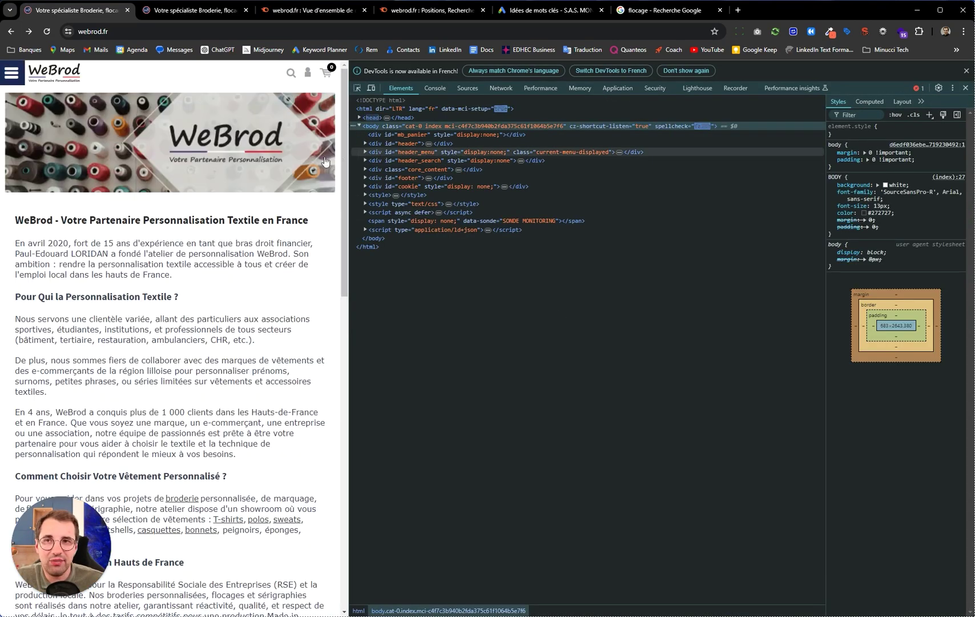
right_click(280, 162)
click(318, 360)
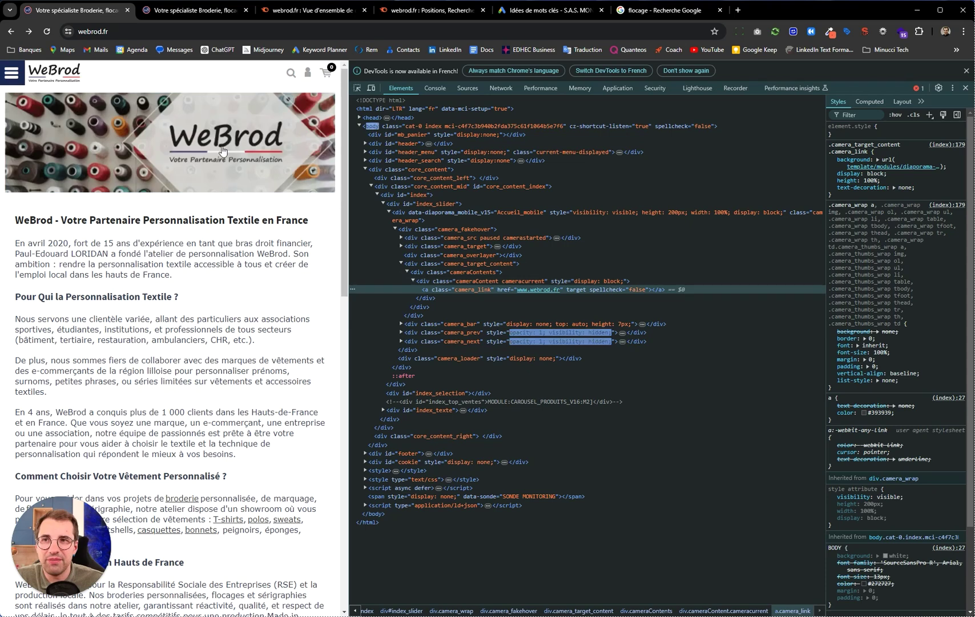
mouse_move(896, 168)
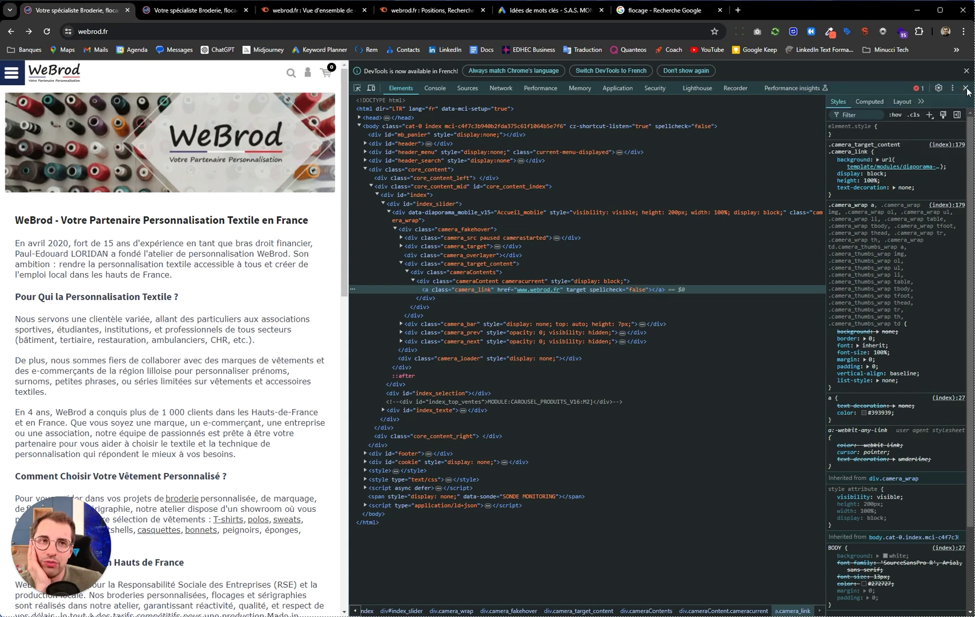
click(966, 88)
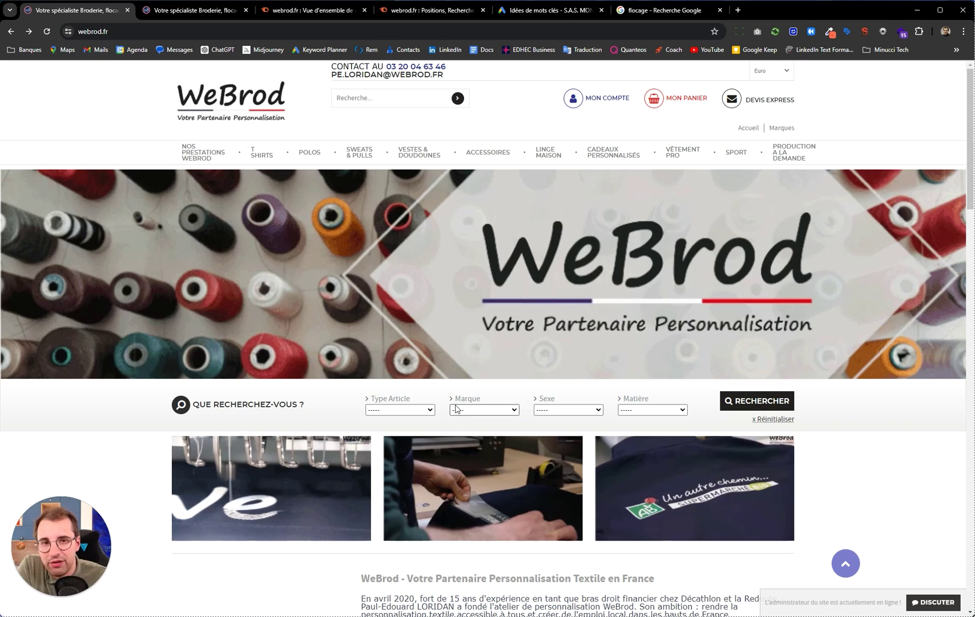
Search the homepage's product filter for article type Bonnet, brand Beechfield, sex Femme and material Coton
click(423, 409)
click(399, 428)
click(484, 410)
click(476, 434)
click(568, 409)
click(565, 445)
click(650, 409)
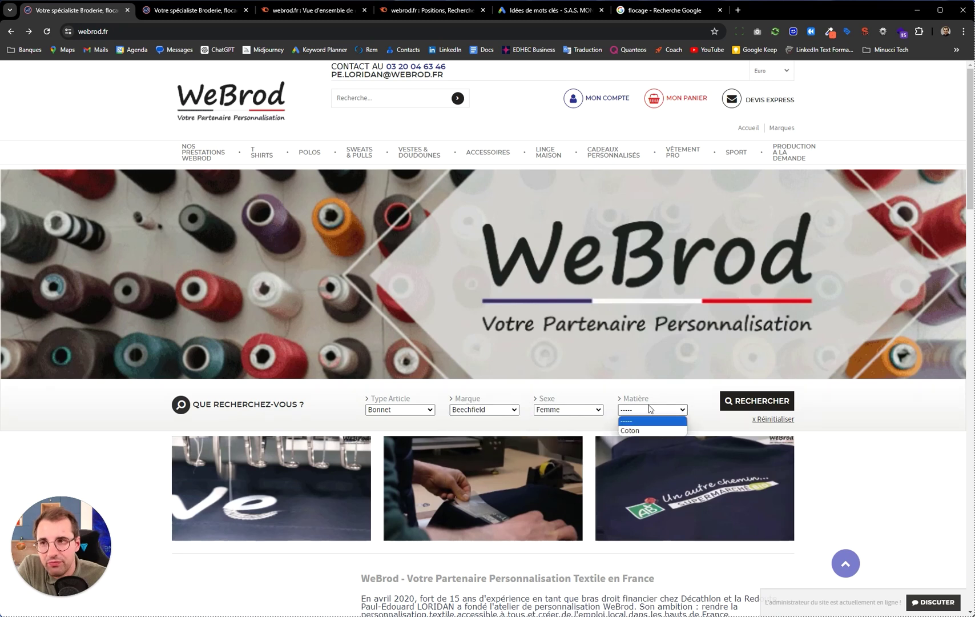
click(651, 430)
click(771, 400)
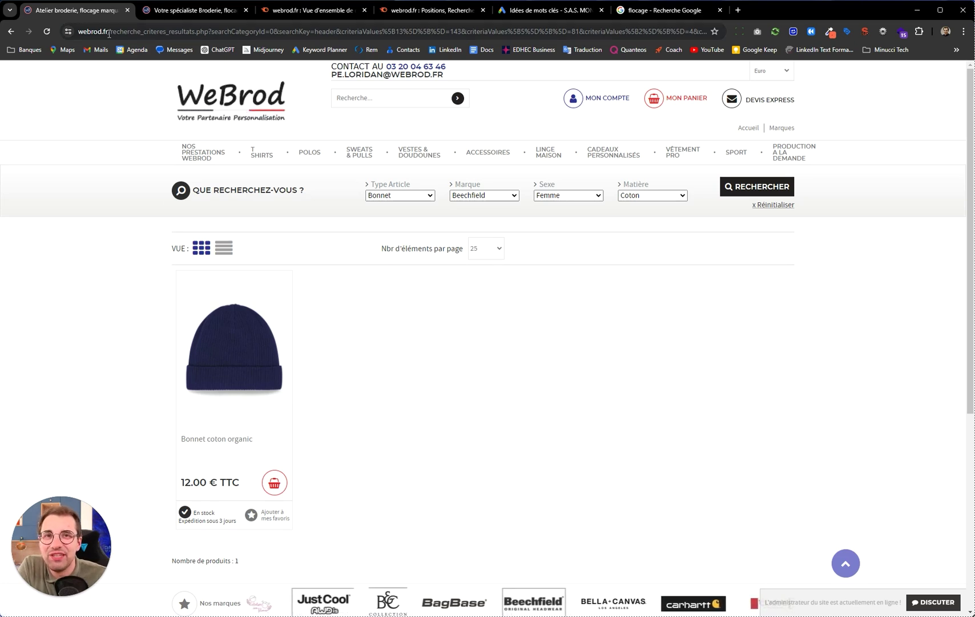
Highlight the query parameters in the filtered results page's URL
double_click(209, 32)
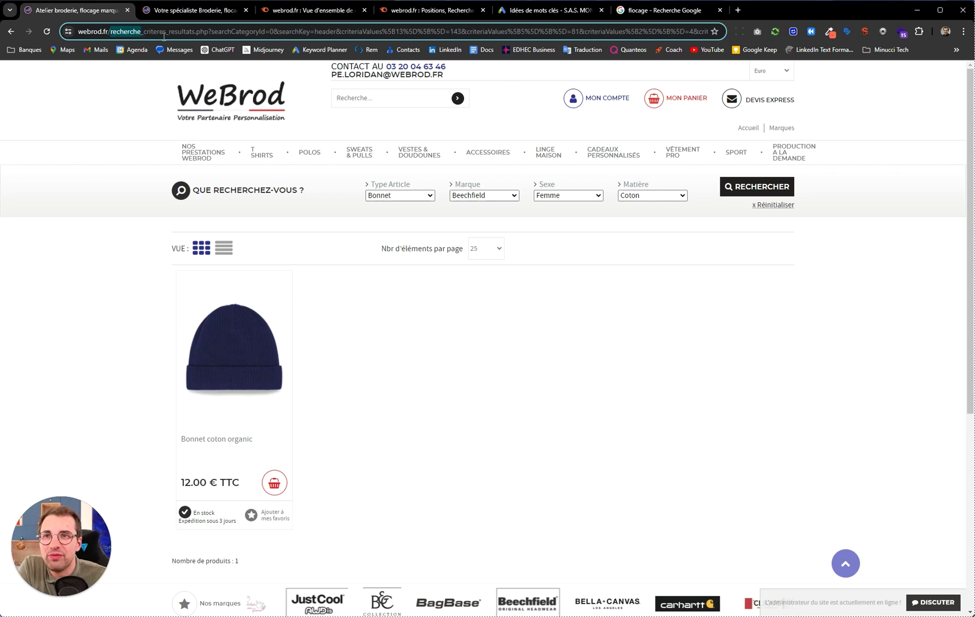
click(248, 32)
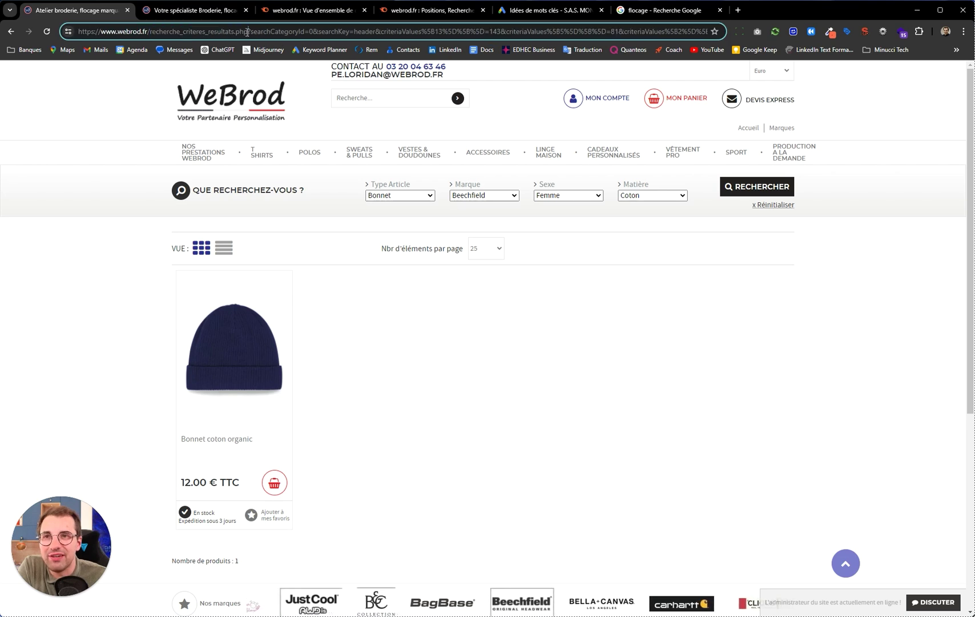
drag(248, 31, 711, 31)
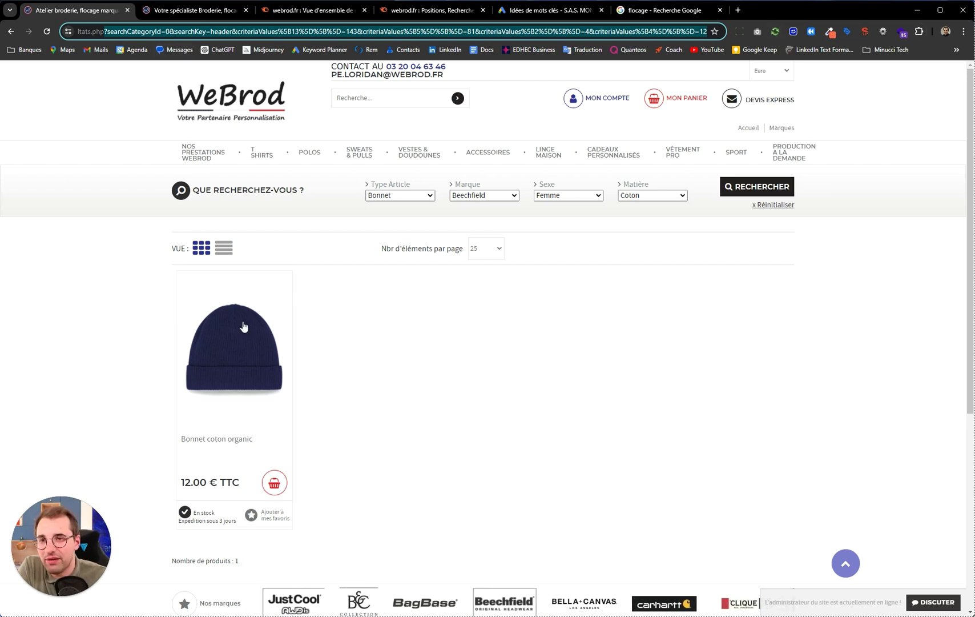
Inspect the filtered results page's head section and select its robots meta tag
right_click(393, 350)
click(444, 553)
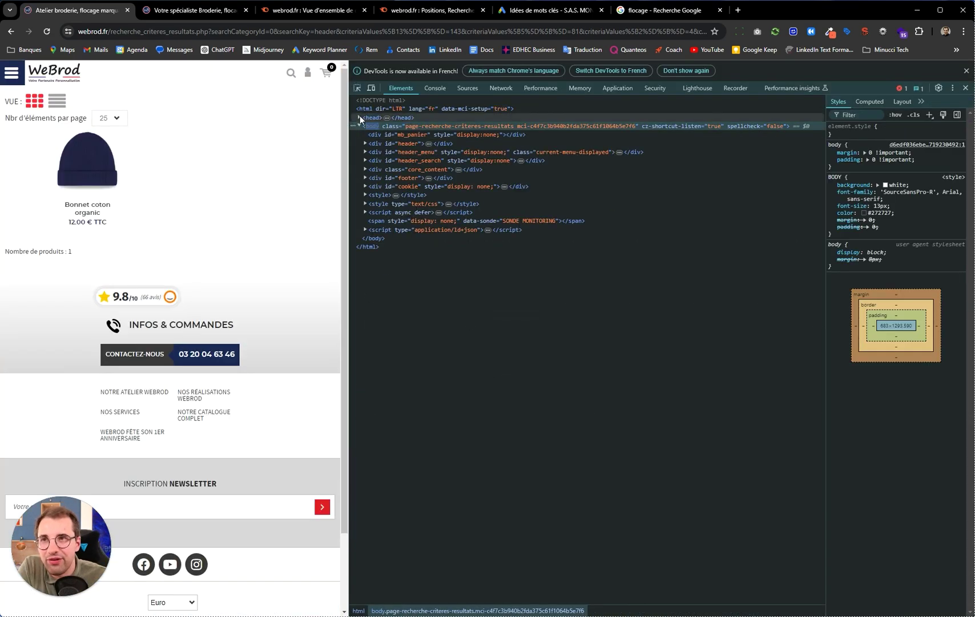
click(359, 116)
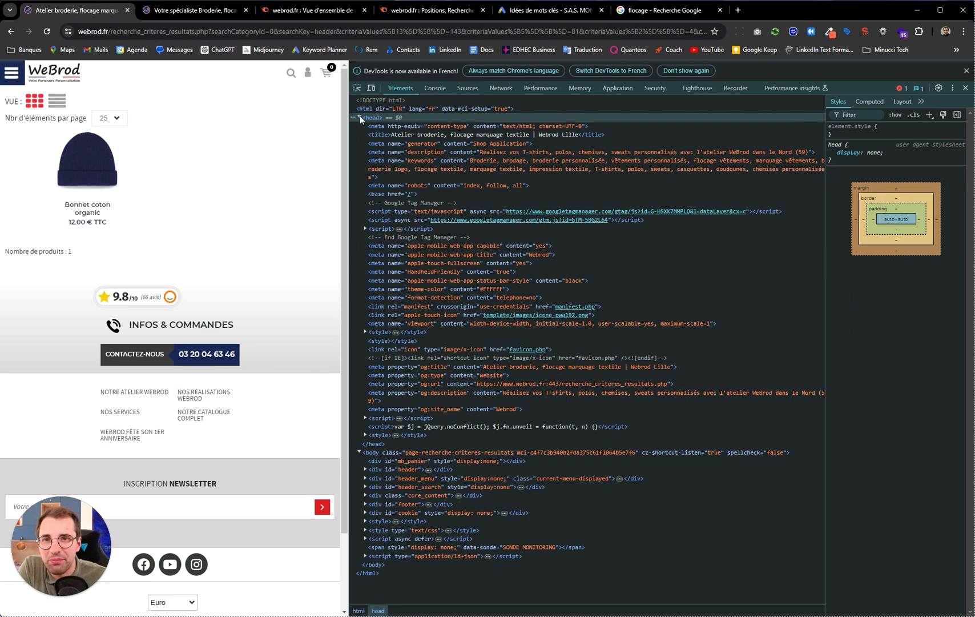
click(456, 185)
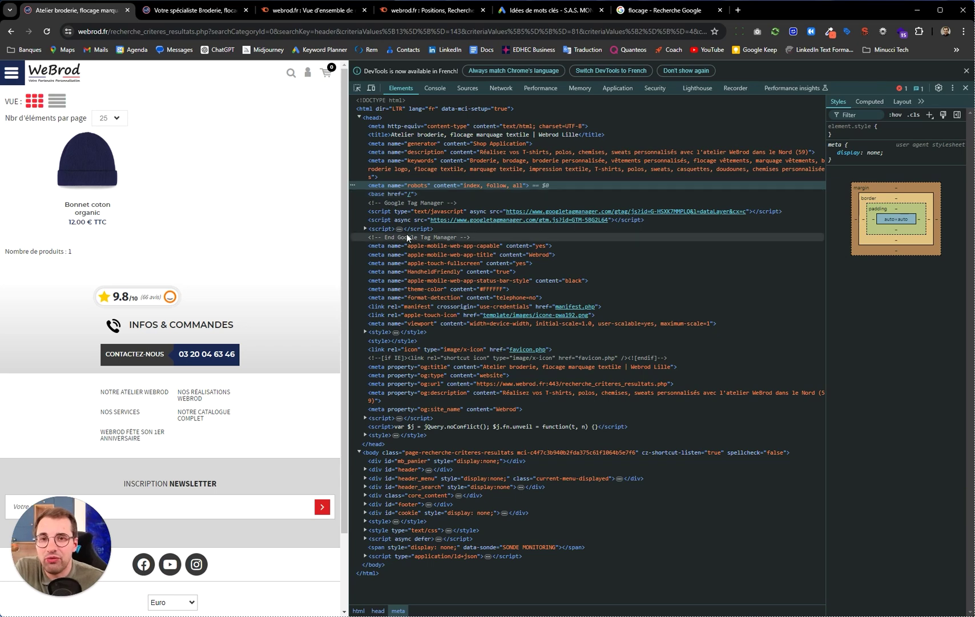
Search the page code for "canoni" to check for a canonical tag, and close the inspector
key(ctrl+f)
text(canon)
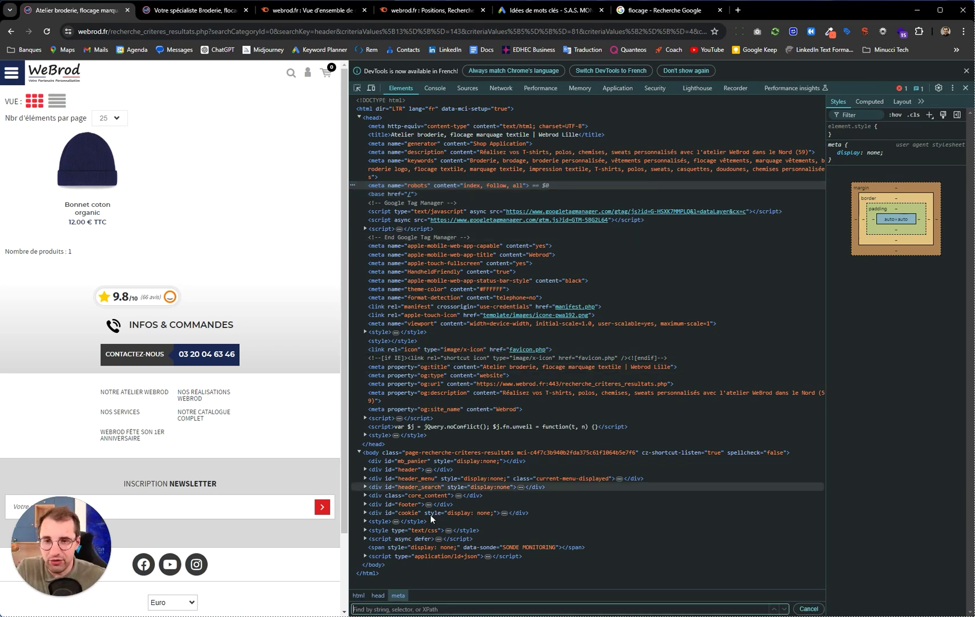
text(i)
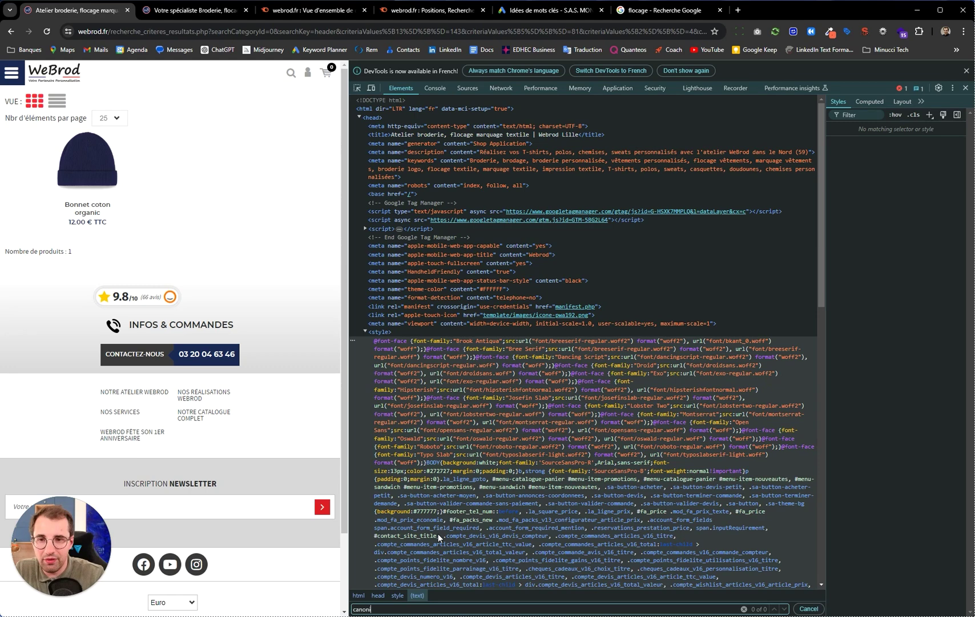
key(BackSpace)
key(BackSpace)
key(BackSpace)
key(BackSpace)
key(BackSpace)
key(BackSpace)
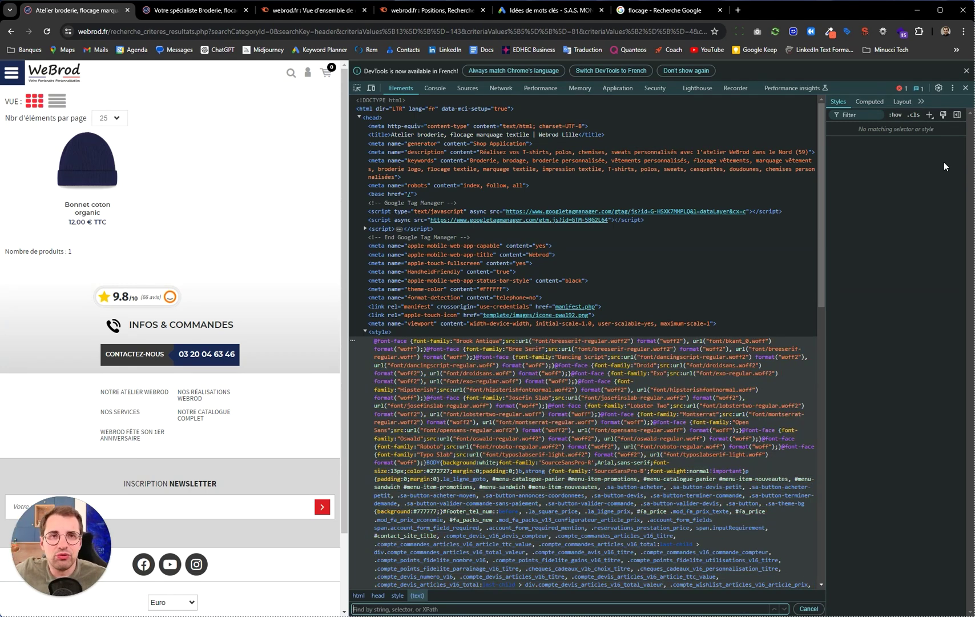
click(965, 88)
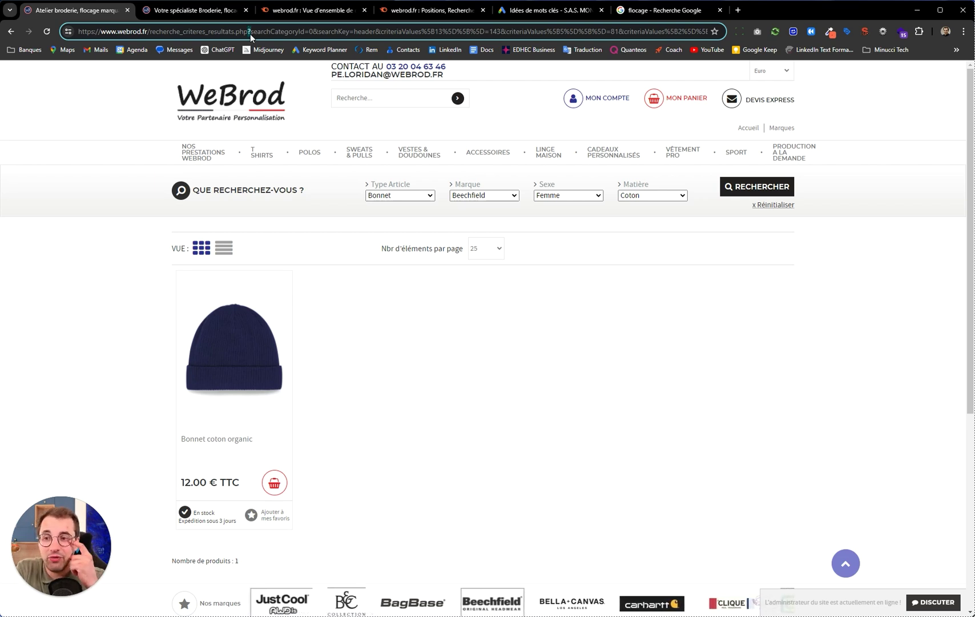
Reopen the results page's head code and change the robots meta content to "noindex, follow, all"
right_click(403, 327)
click(434, 538)
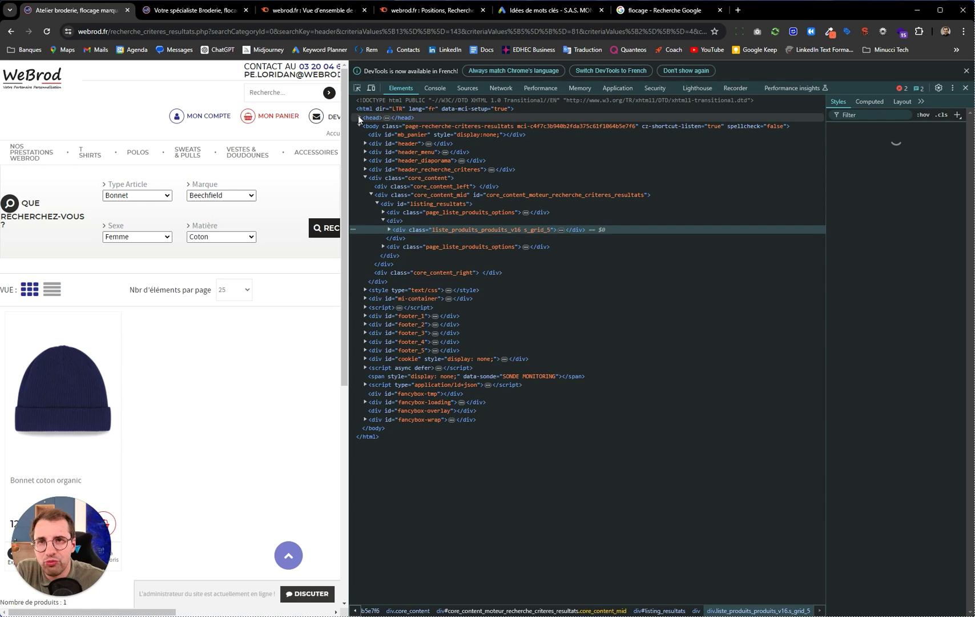
click(359, 117)
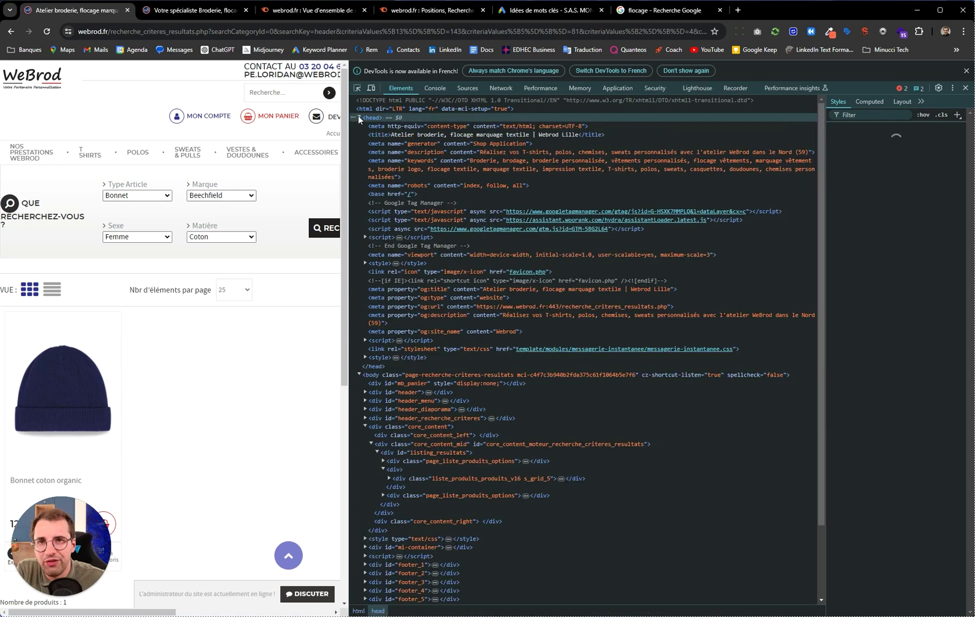
click(414, 186)
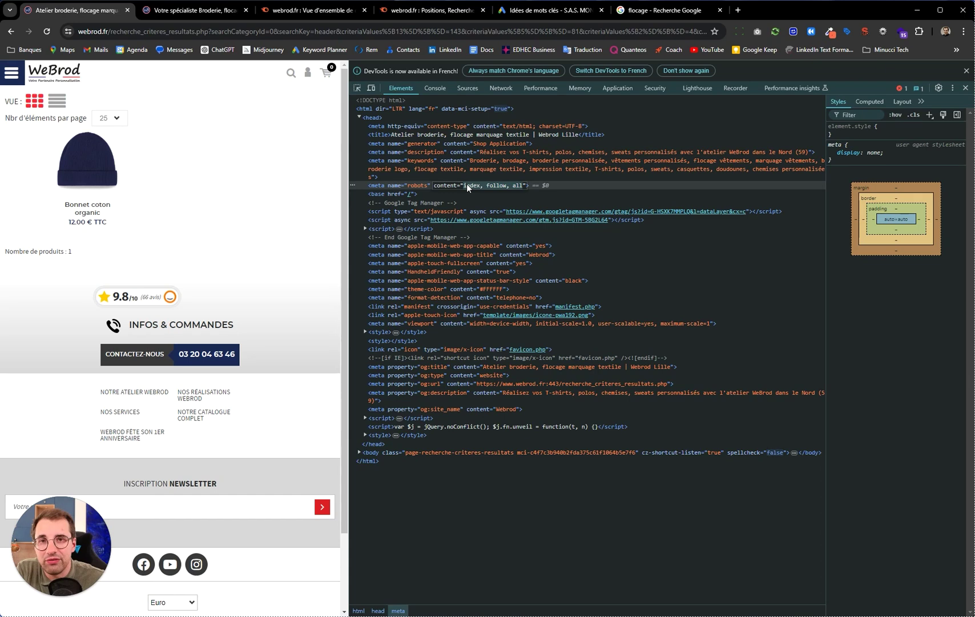
text(no)
click(465, 192)
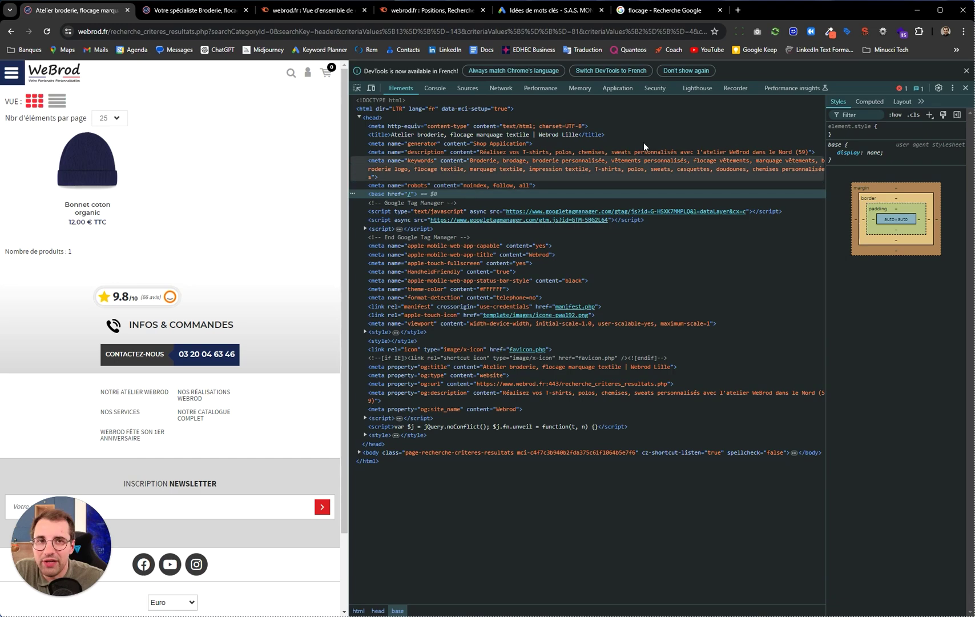
Close the inspector, reload the results page, return to the WeBrod home page and check the newsletter form in the footer
key(F12)
key(F5)
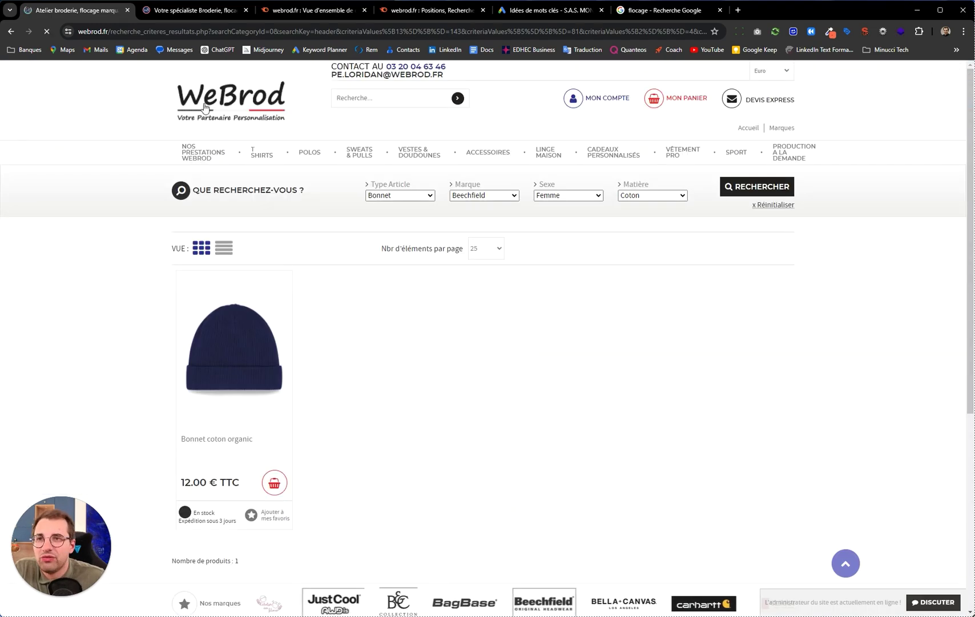
click(206, 108)
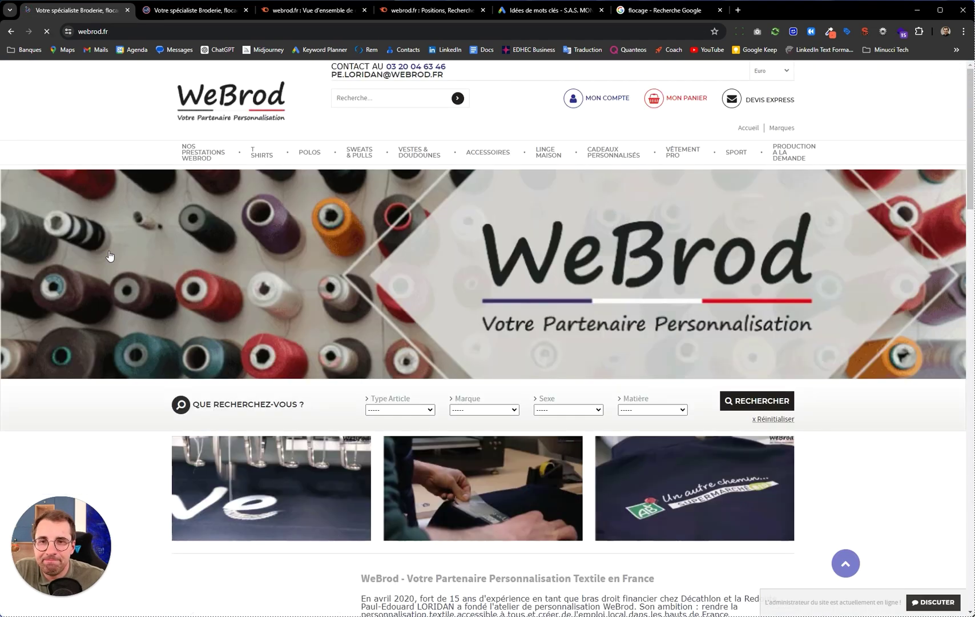
scroll(112, 256, down, 1)
scroll(111, 255, down, 20)
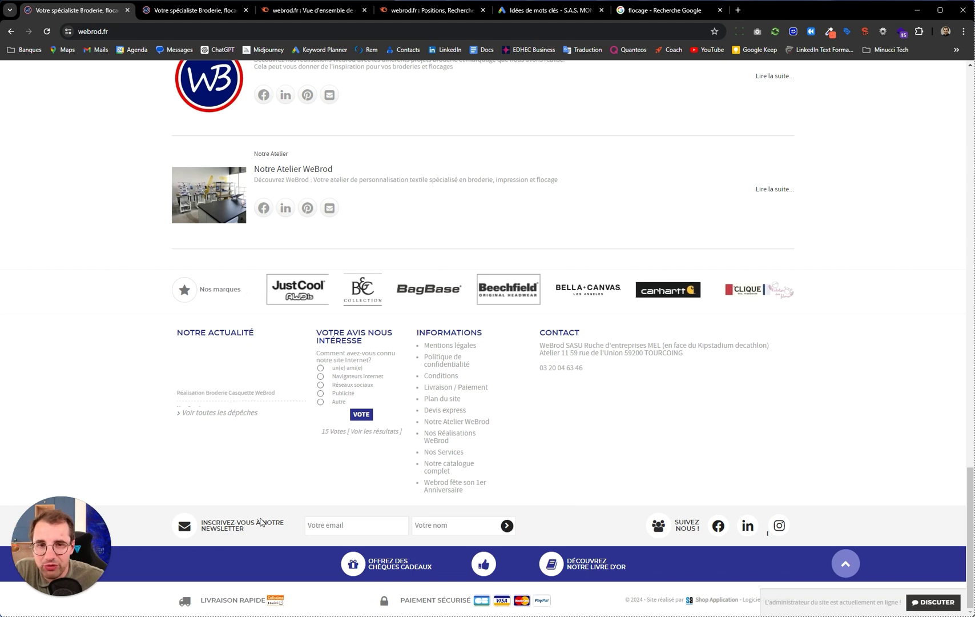
click(345, 524)
click(469, 525)
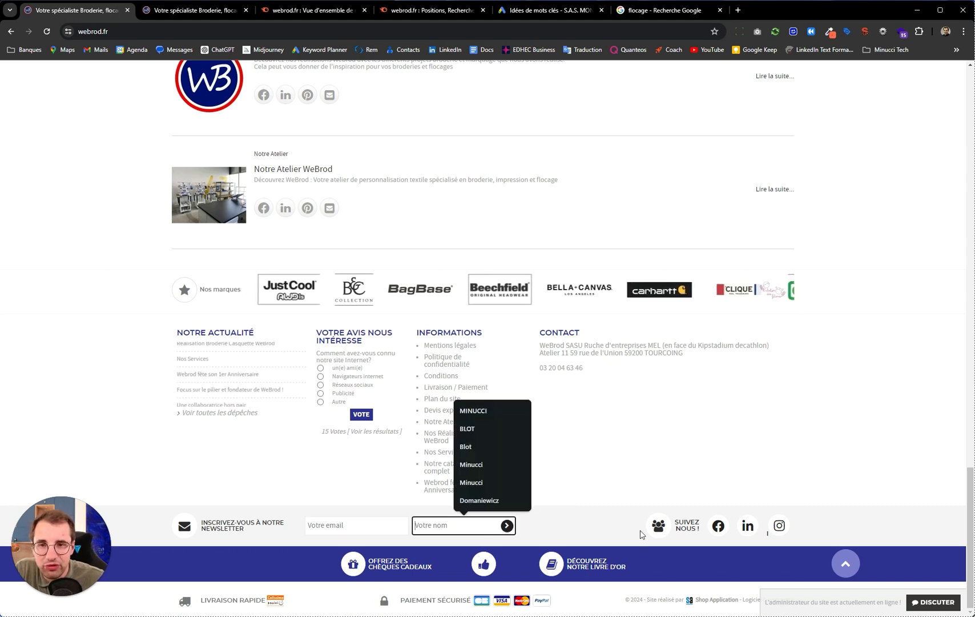
Inspect the footer's Facebook icon link and expand its element in the page code
right_click(722, 528)
click(755, 513)
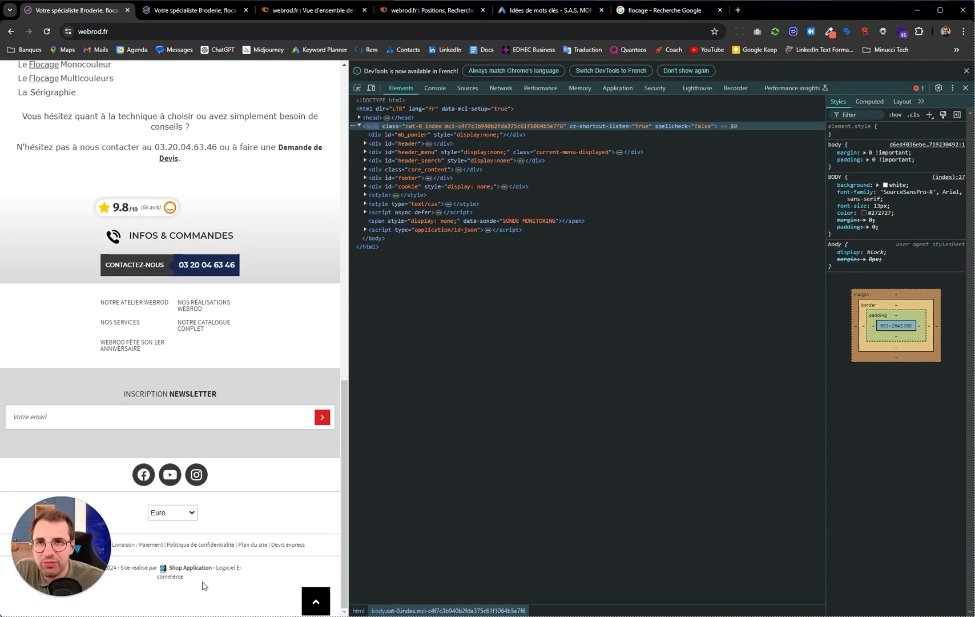
right_click(144, 474)
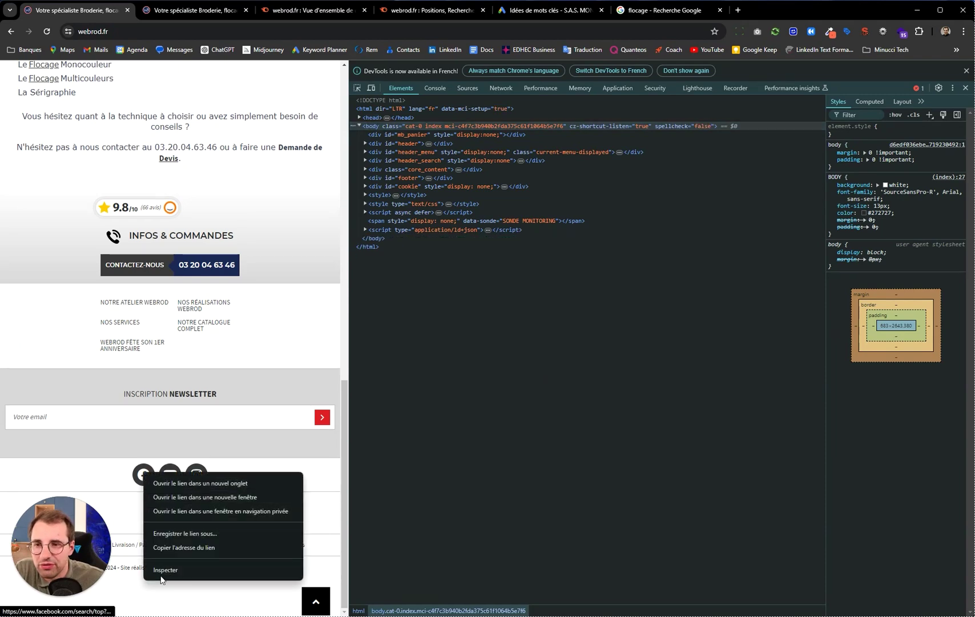
click(163, 578)
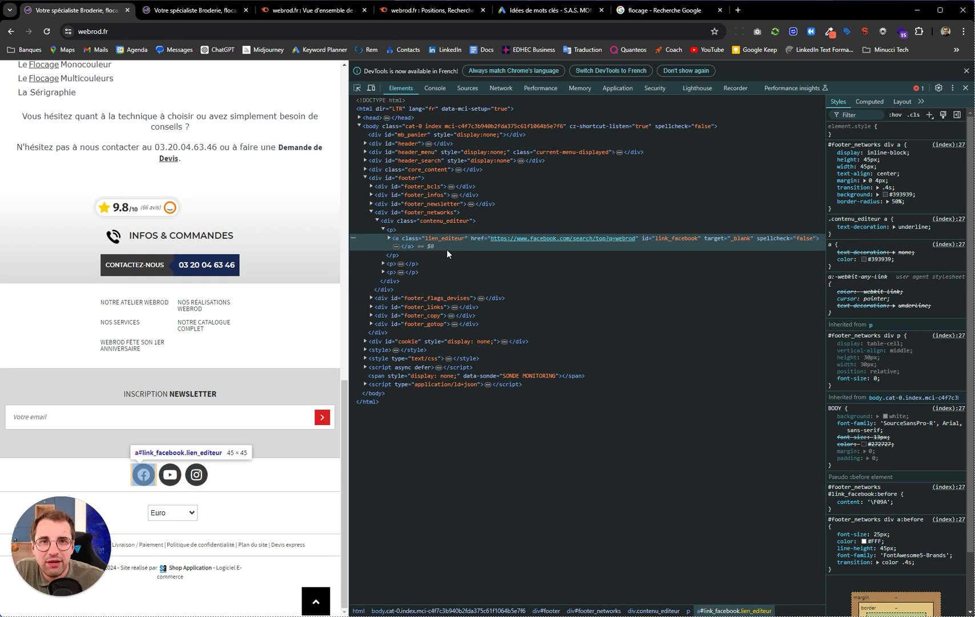
click(389, 238)
click(389, 238)
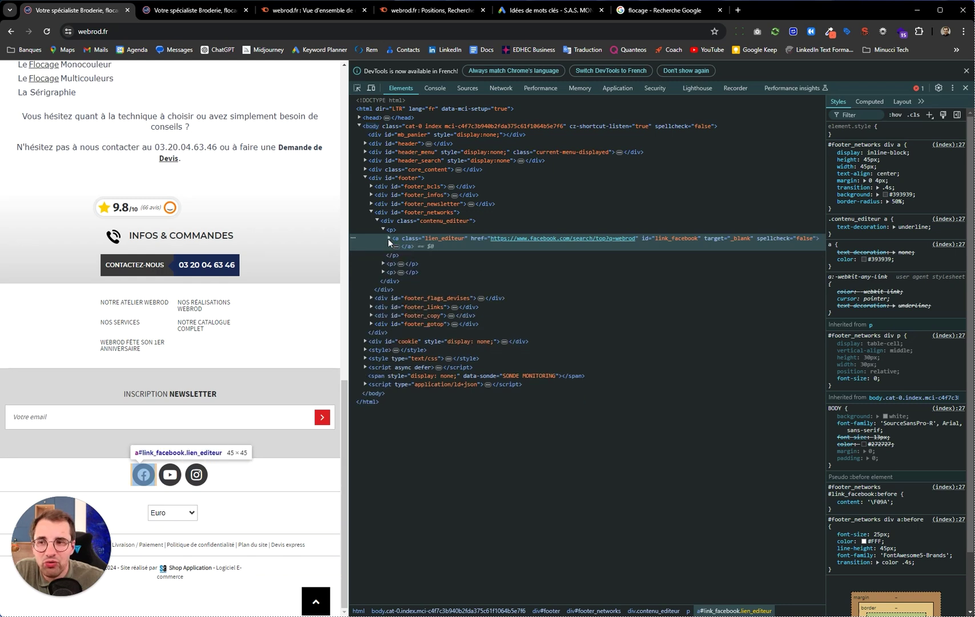
key(Right)
Add a rel attribute with the value "nofollow" to the footer's Facebook link, ahead of its id attribute
click(644, 238)
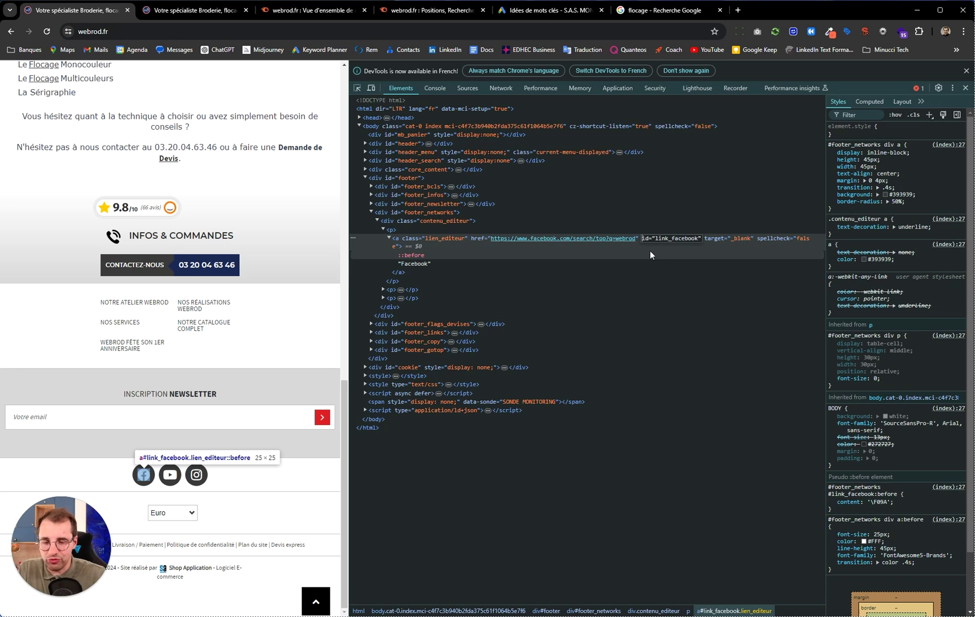
text(rel)
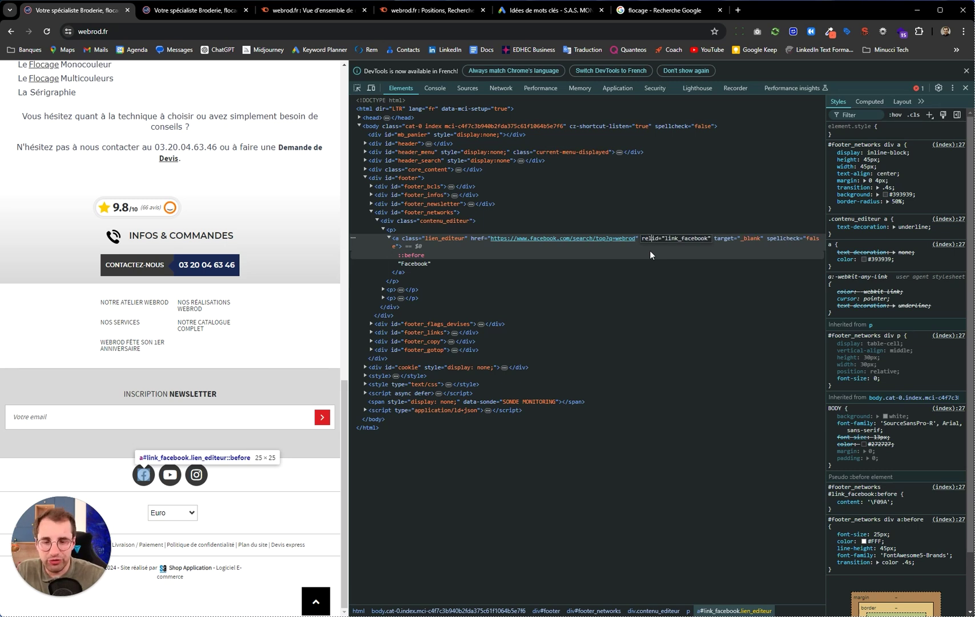
text(=)
text("")
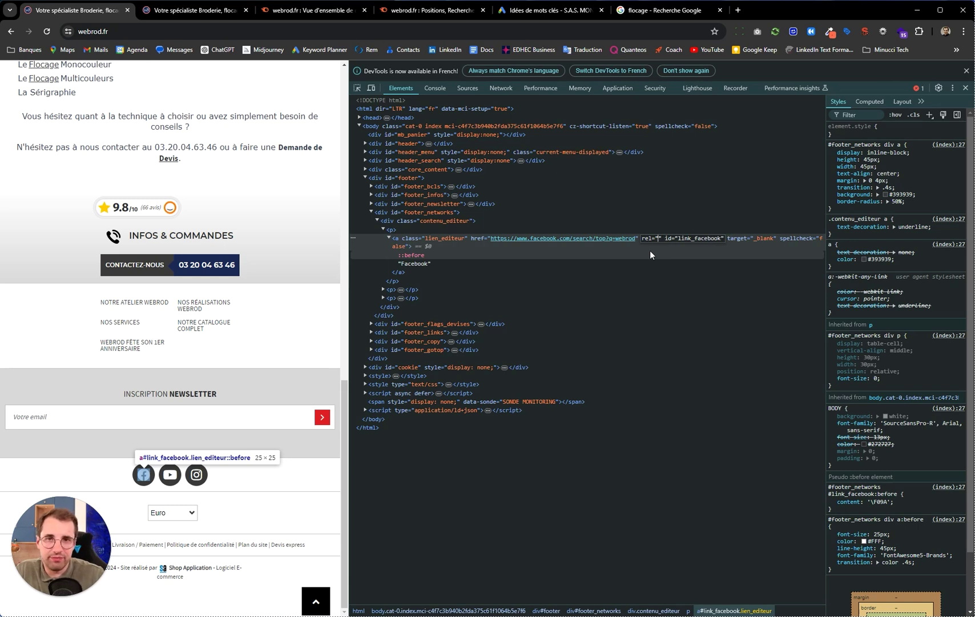
text( nofl)
key(BackSpace)
text(ollow)
key(Return)
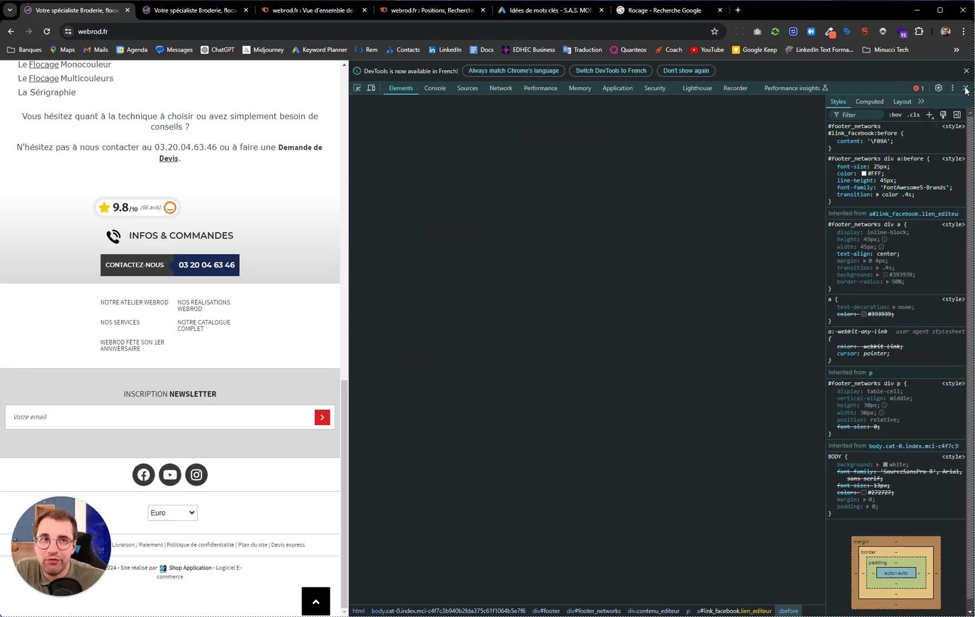
Close the inspector, reload the home page and check its footer
key(F12)
key(F5)
scroll(465, 346, down, 20)
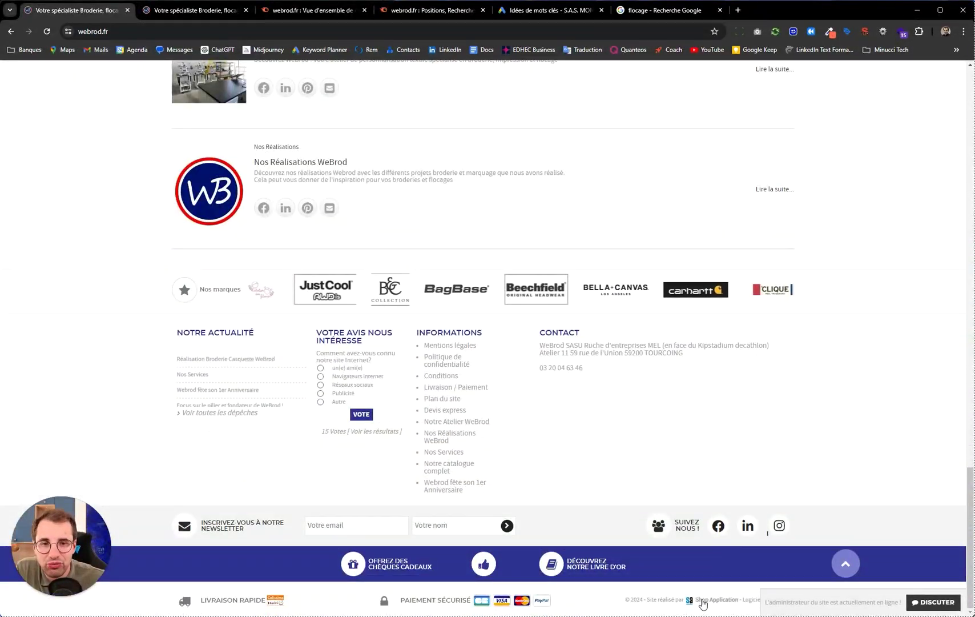
Open the Voile category under Sport and examine the page's content
scroll(720, 523, up, 20)
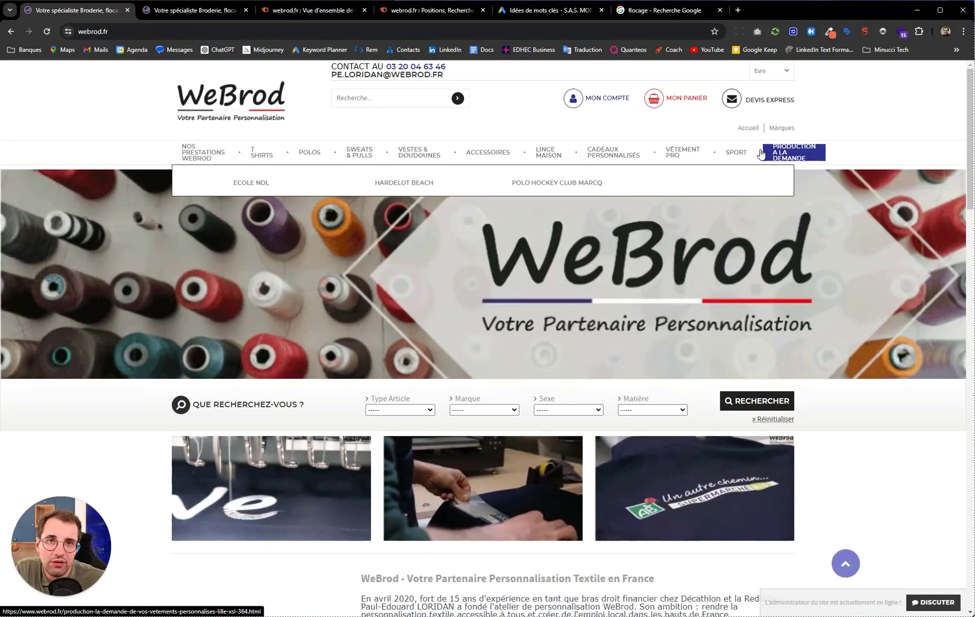
mouse_move(736, 152)
click(405, 183)
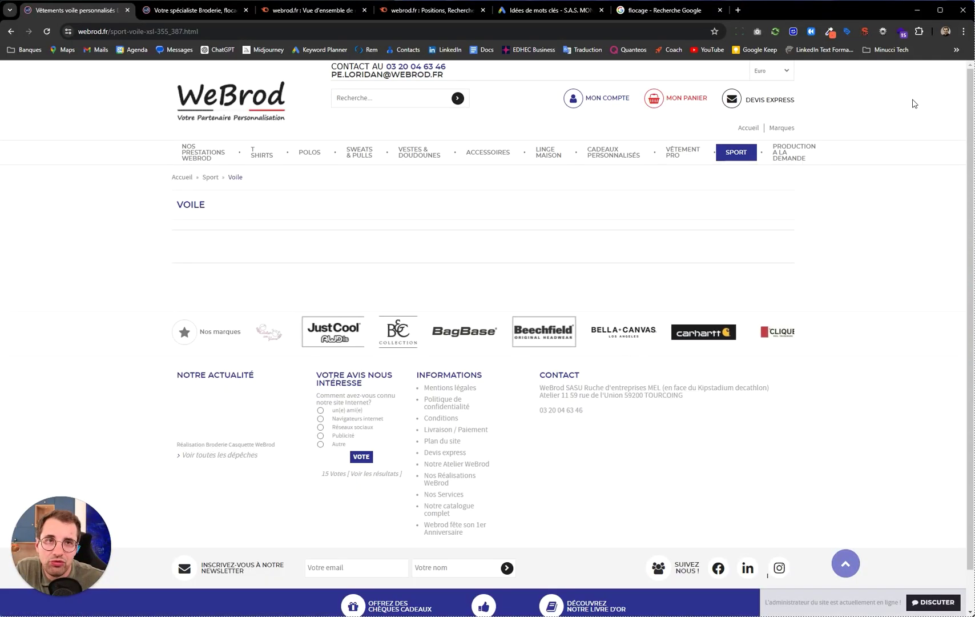
scroll(767, 532, down, 1)
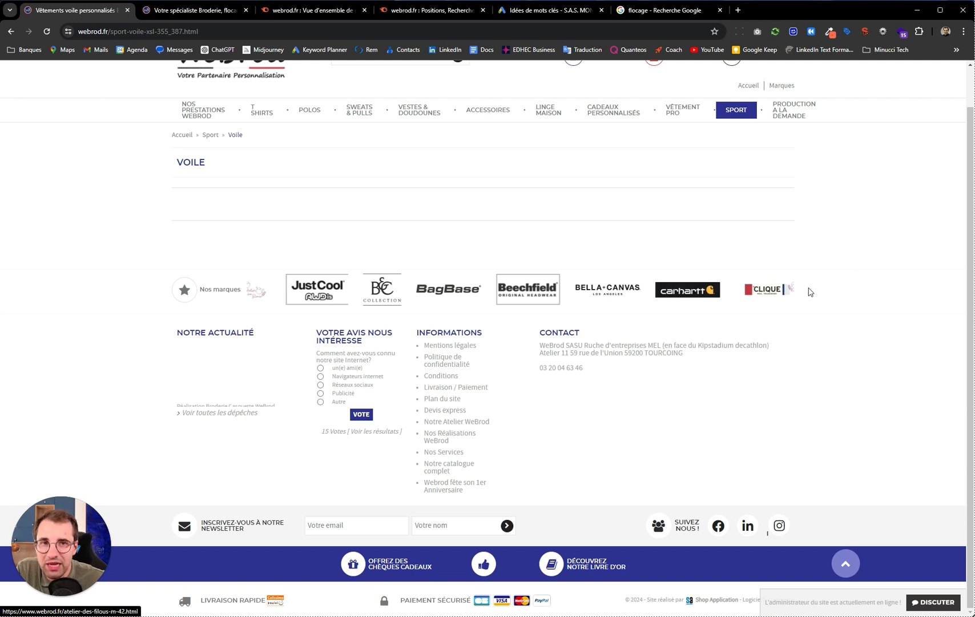
scroll(583, 477, up, 1)
Return to the home page, view the Broderie textile page through the Broderie banner, and come back to the banner
click(183, 122)
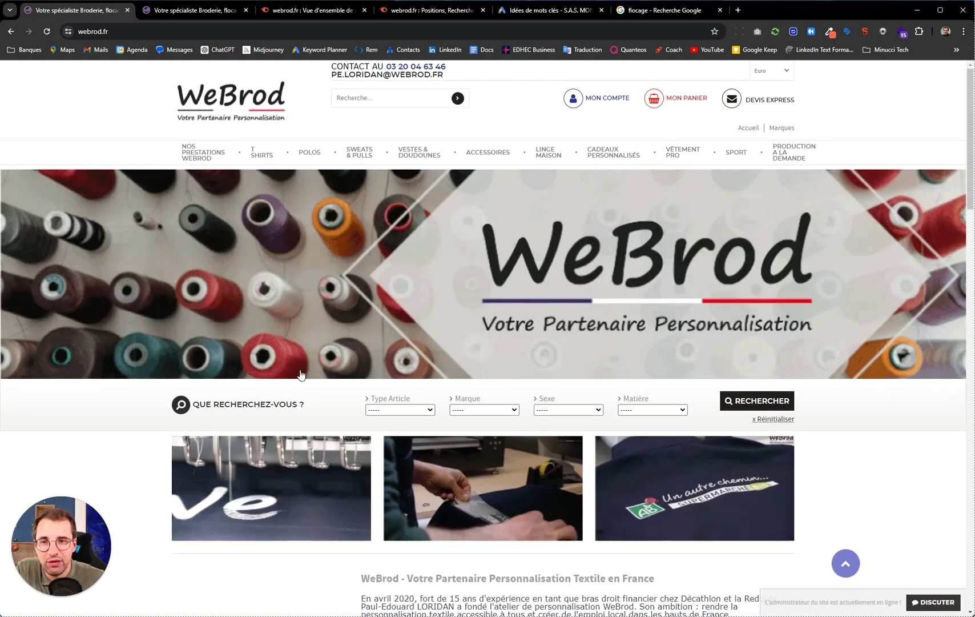
scroll(282, 403, down, 3)
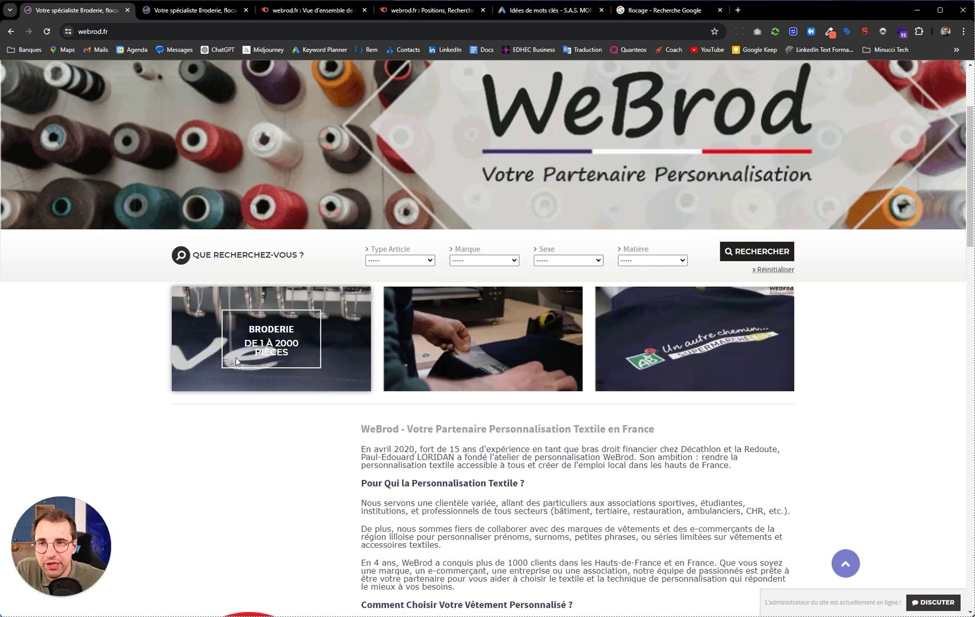
click(254, 375)
scroll(166, 354, down, 6)
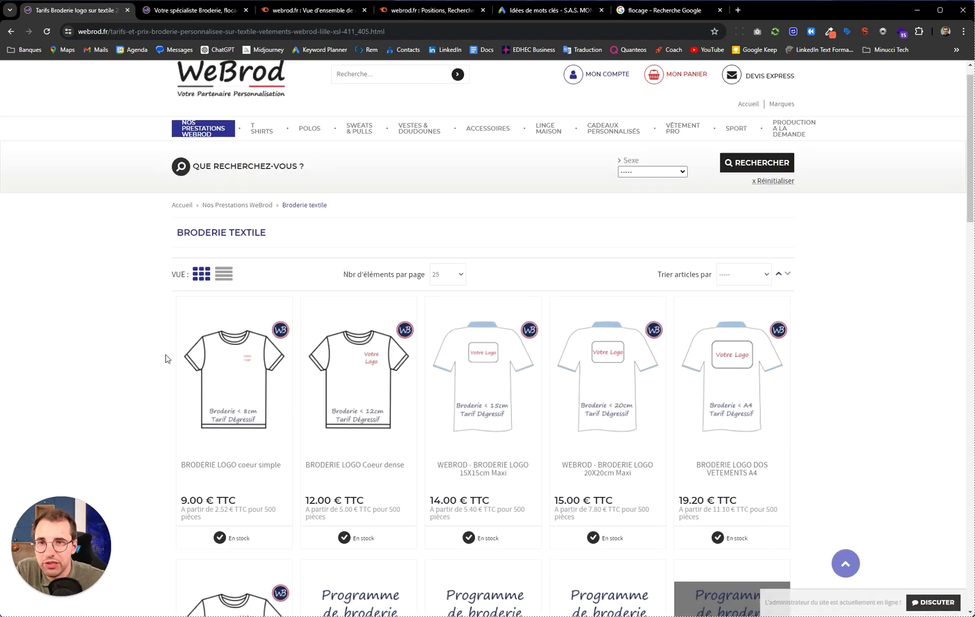
key(alt+Left)
triple_click(275, 341)
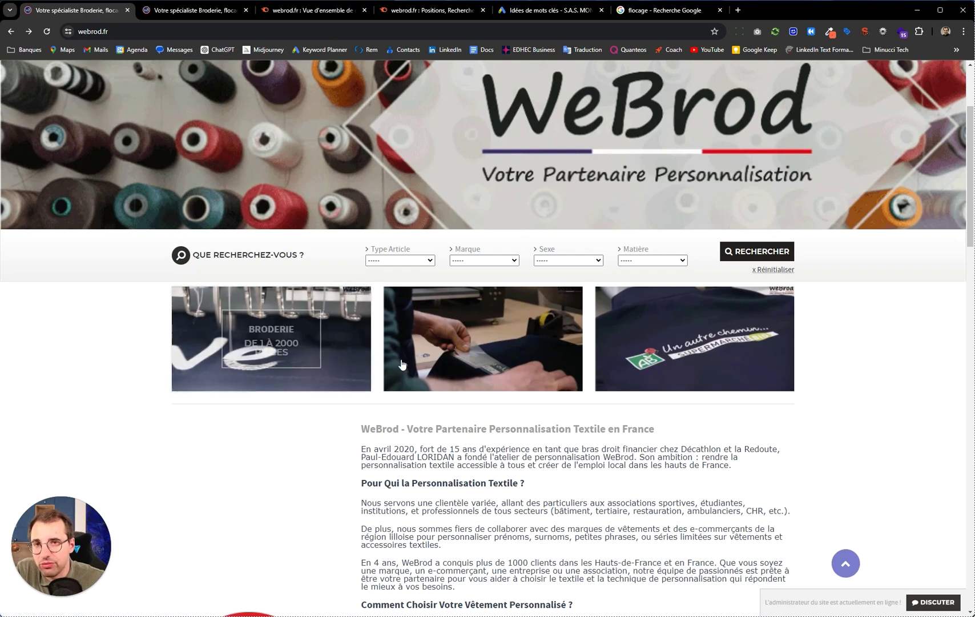
Review the home page's content down to the footer and inspect the Shop Application credit link
scroll(402, 365, down, 5)
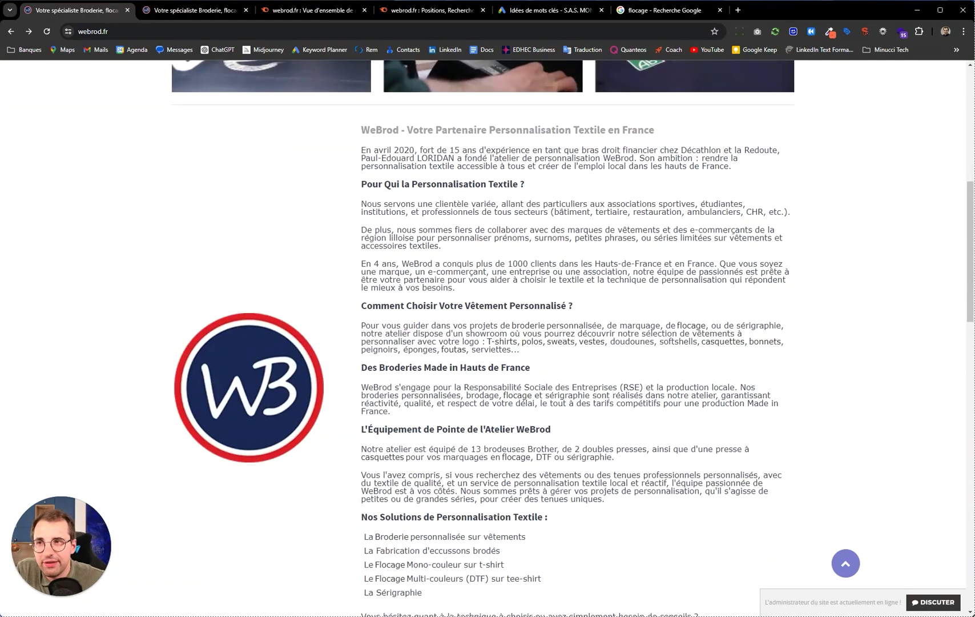
scroll(357, 370, down, 10)
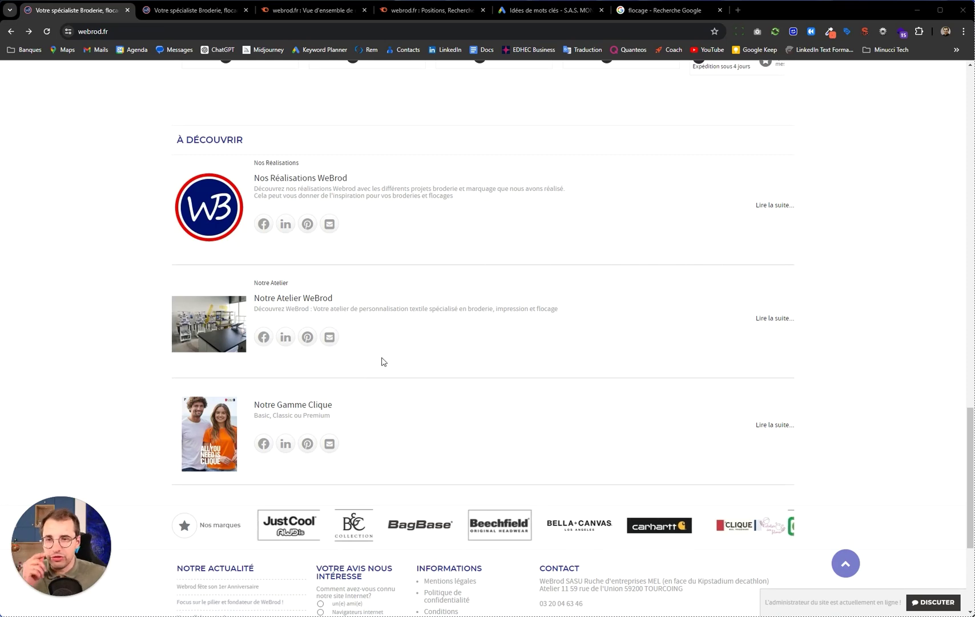
scroll(389, 358, down, 5)
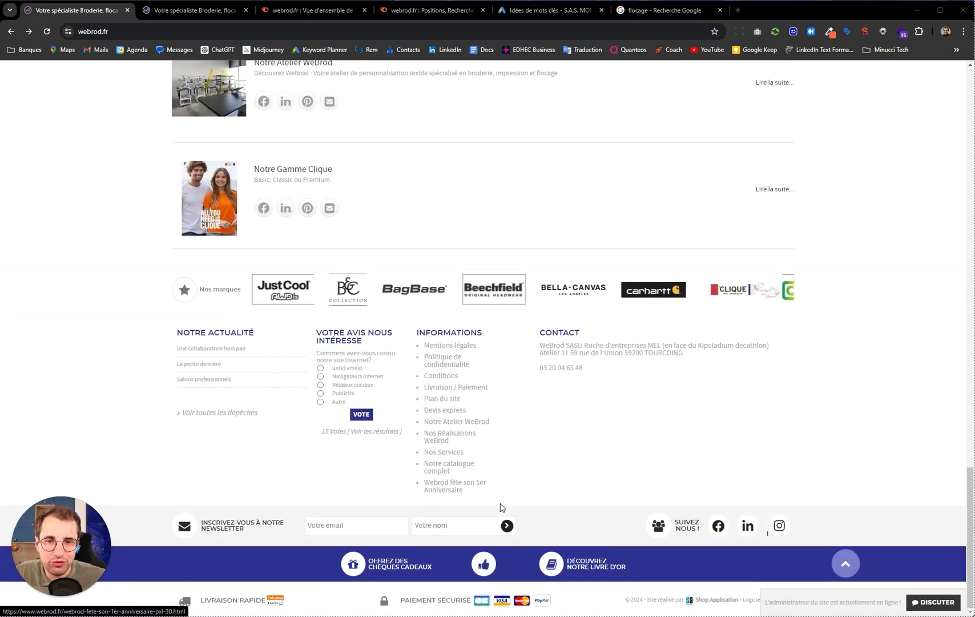
right_click(708, 603)
click(728, 586)
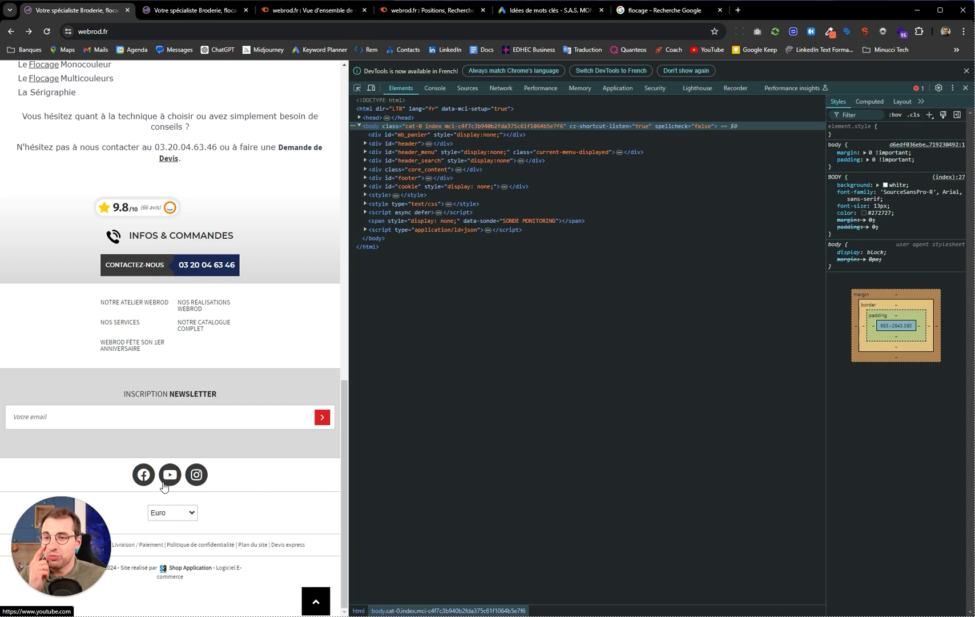
Close the inspector, reload the home page and go back to its footer
click(966, 88)
key(F5)
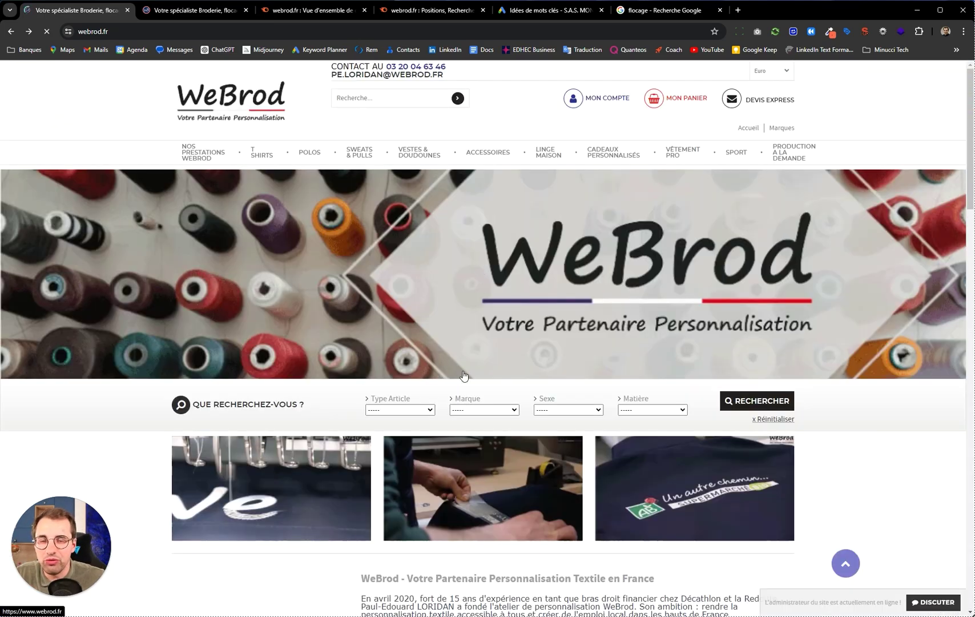
scroll(463, 376, down, 20)
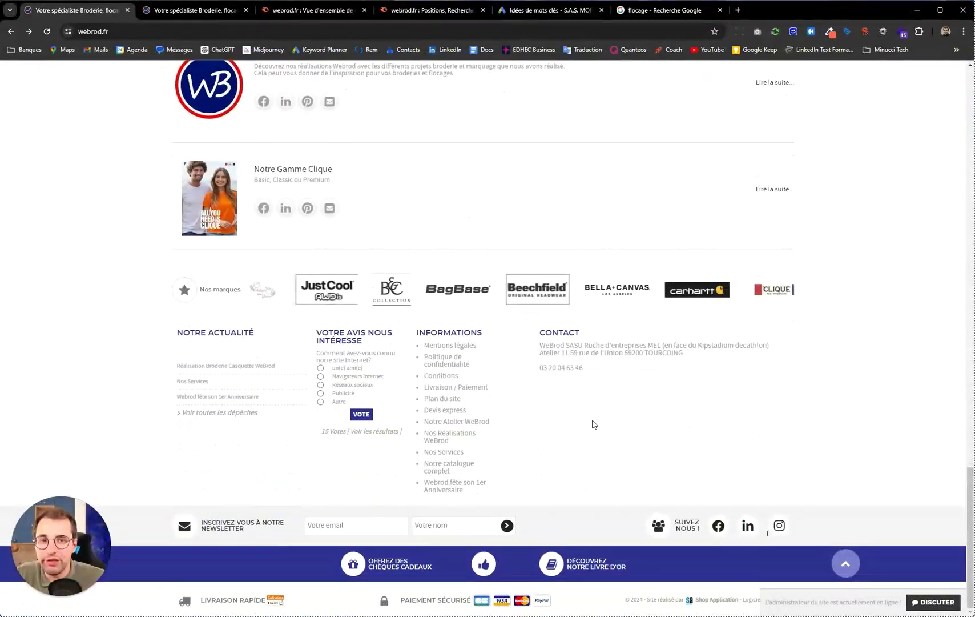
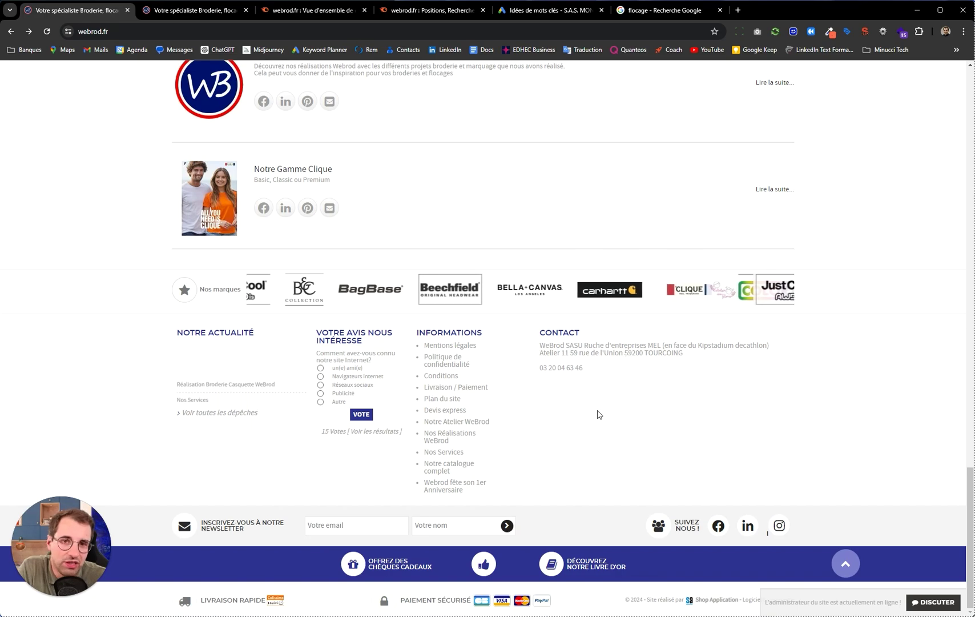
Open the Teddy category under Vestes & doudounes and review its description text, URL and product listing
scroll(596, 414, up, 15)
scroll(595, 417, up, 2)
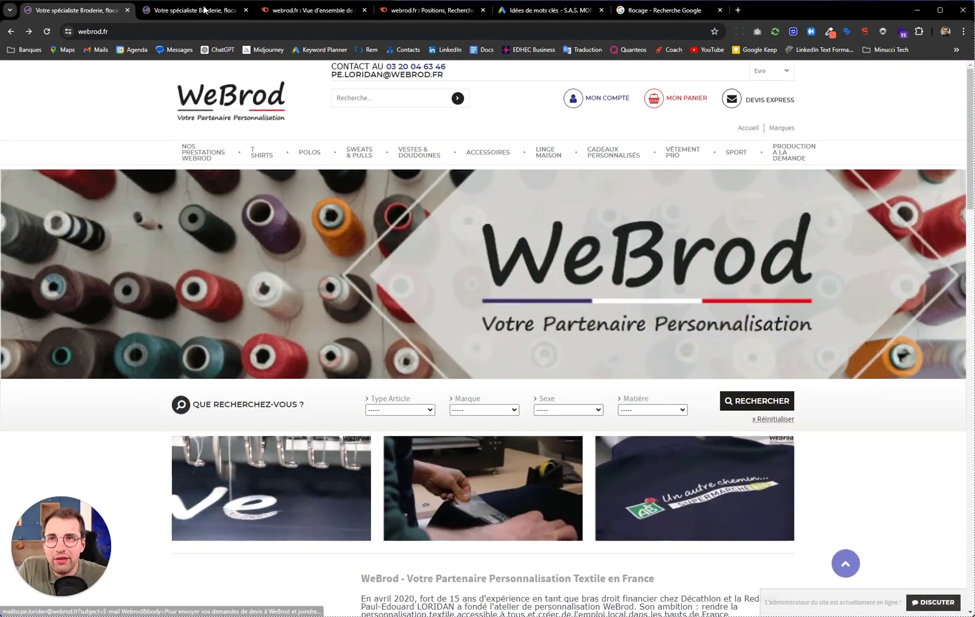
mouse_move(677, 161)
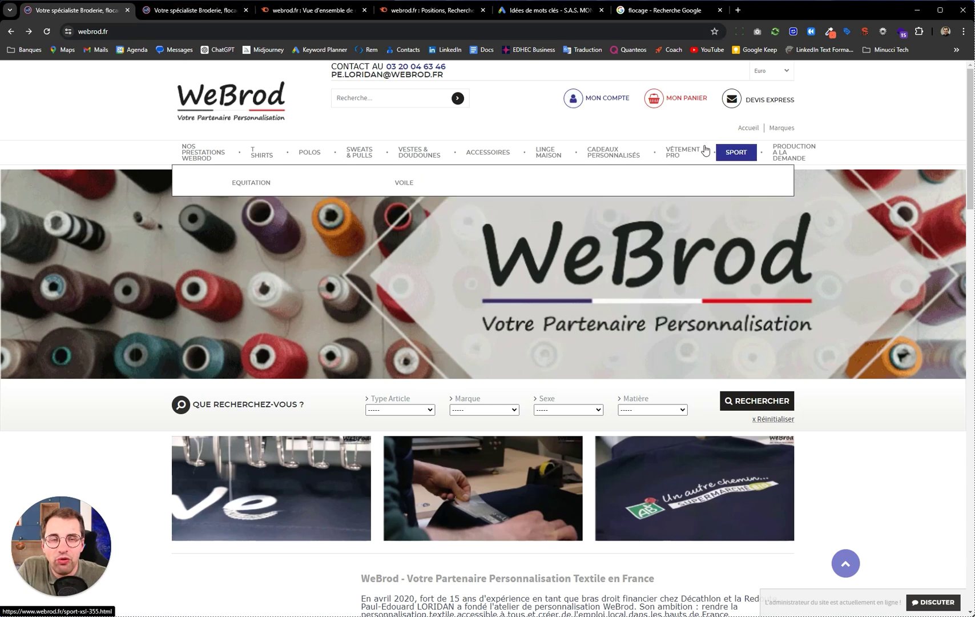
mouse_move(417, 154)
click(406, 187)
scroll(402, 186, down, 10)
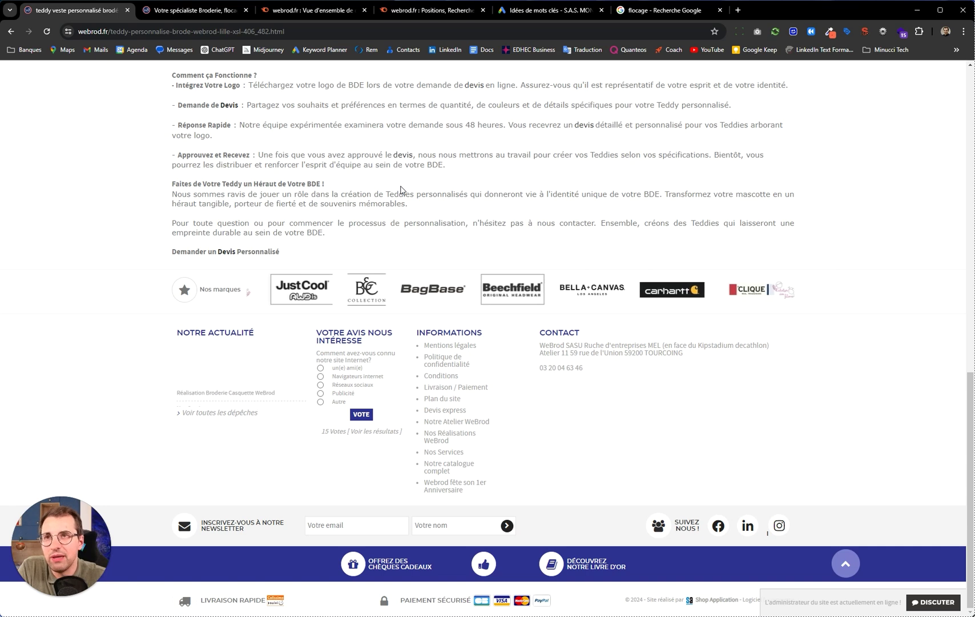
click(128, 27)
click(128, 27)
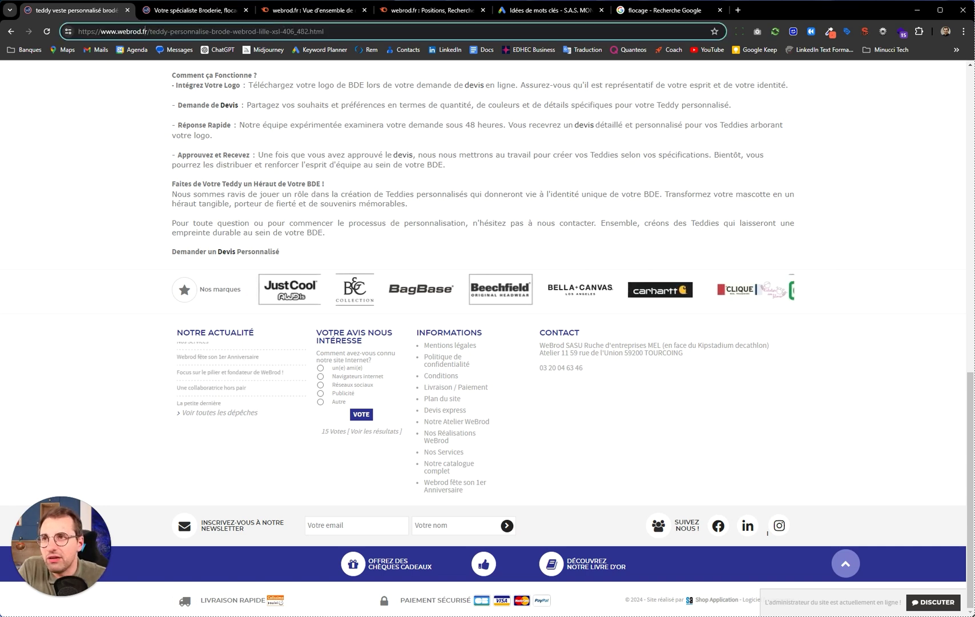
scroll(179, 256, up, 15)
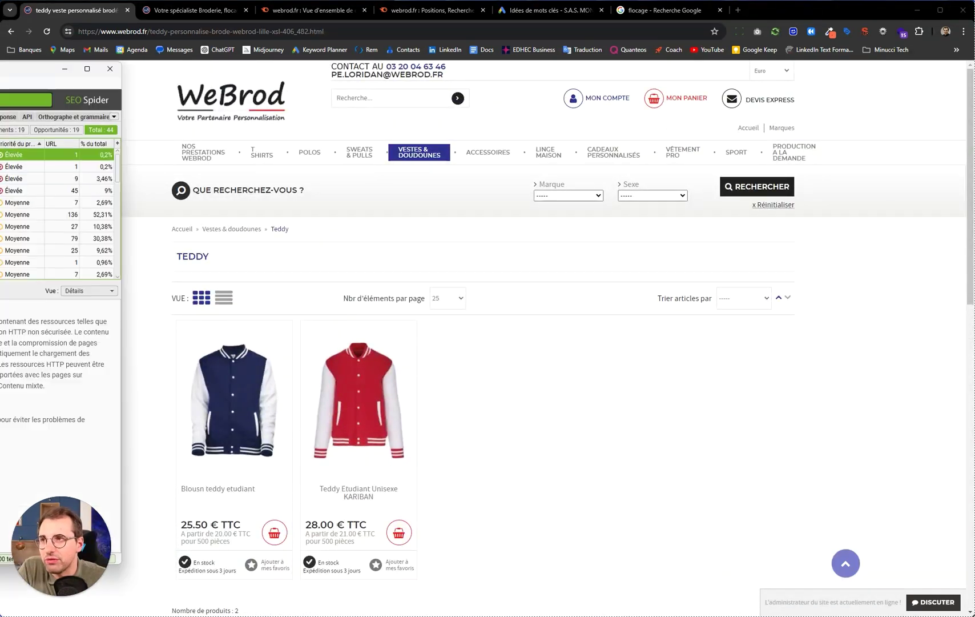
Bring the Screaming Frog SEO Spider window fully into view and show the crawl overview instead of the problems list
drag(0, 86, 489, 93)
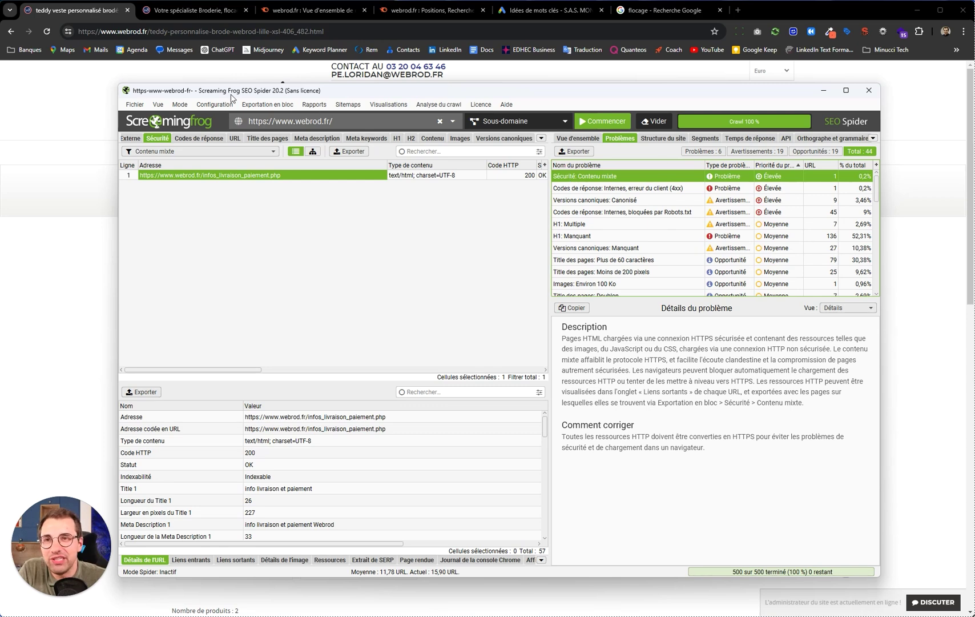
drag(353, 92, 332, 92)
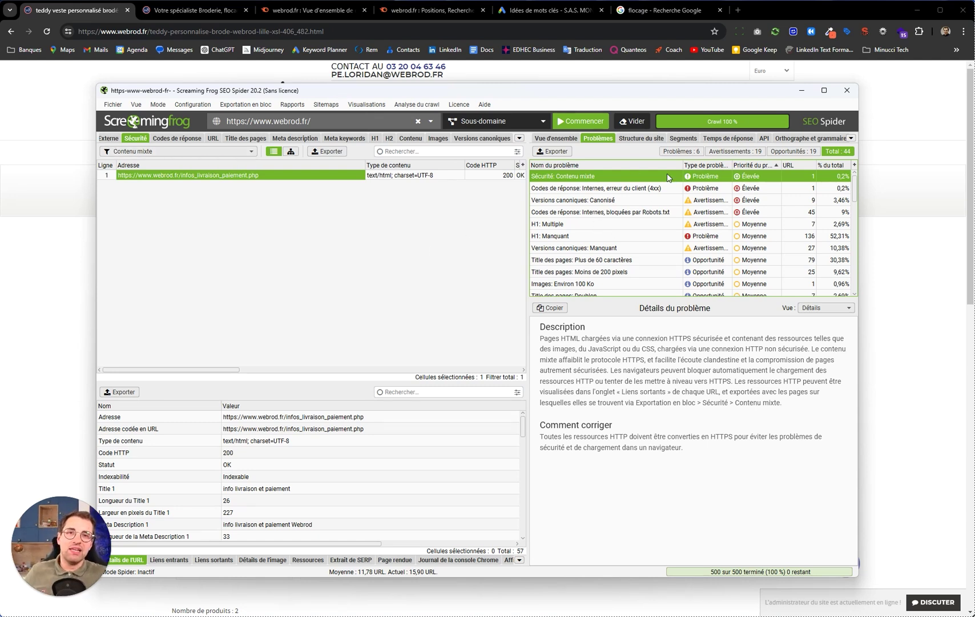
click(554, 140)
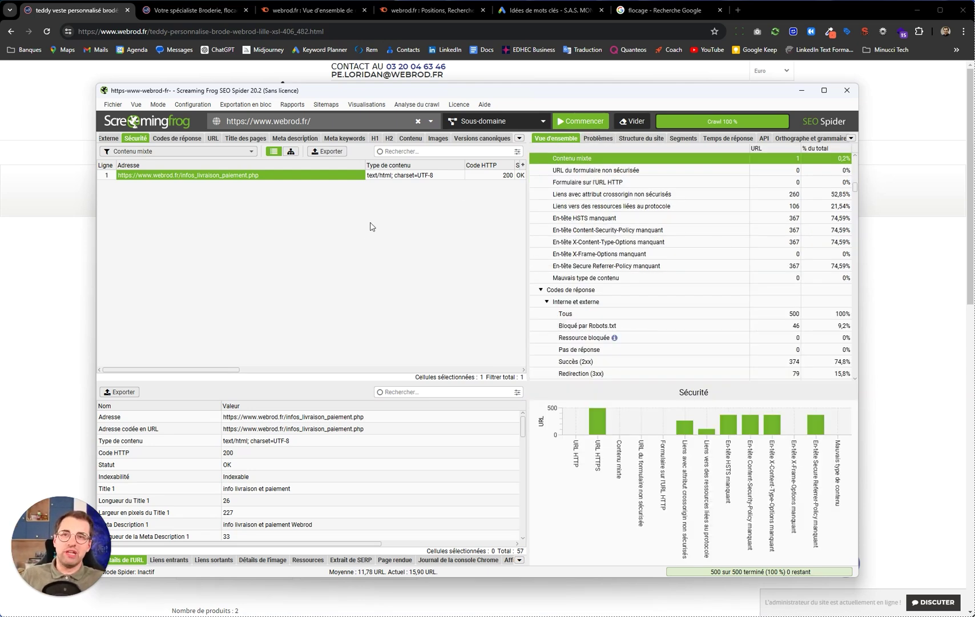
Return to the crawl's problems list and inspect the URL behind the internal 4xx client error, widening the address column to read it
click(593, 138)
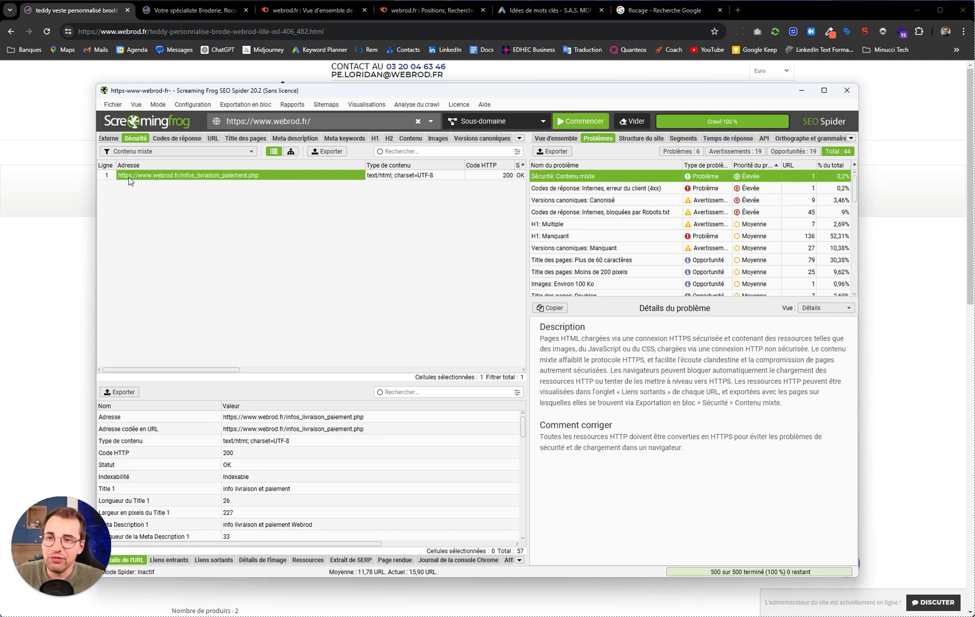
click(728, 178)
click(601, 190)
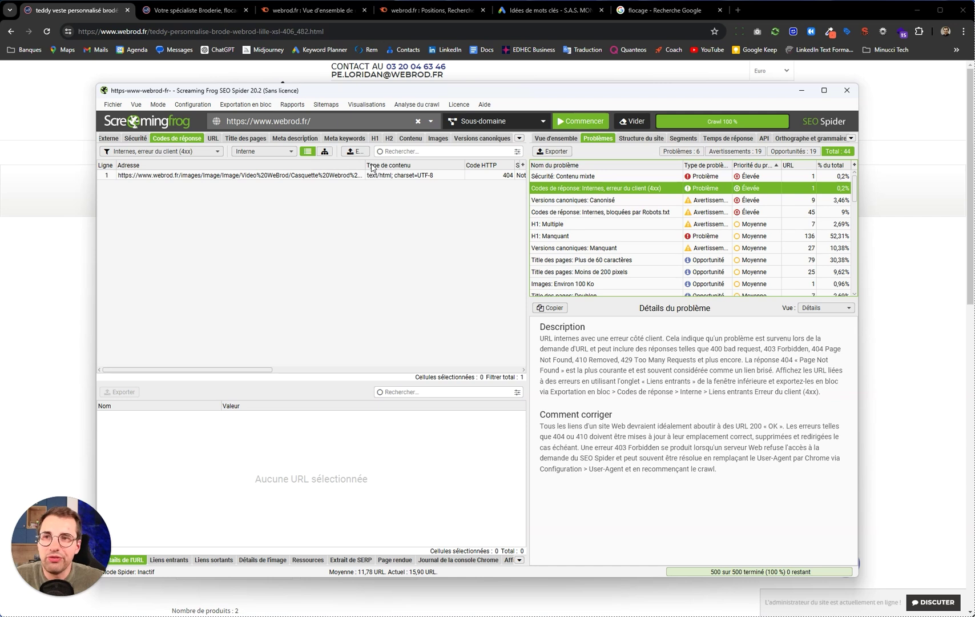
drag(364, 165, 452, 165)
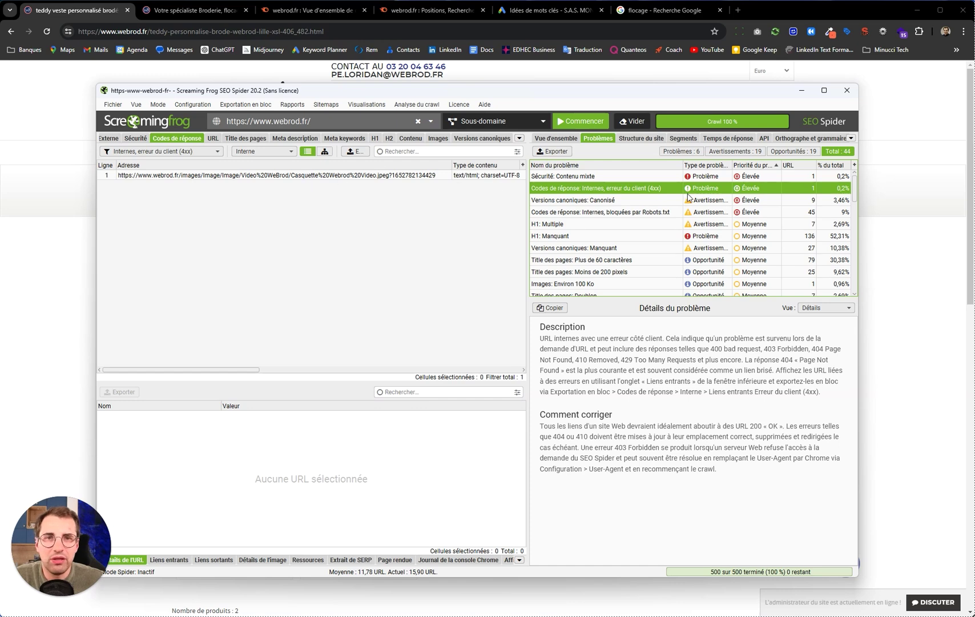
click(379, 179)
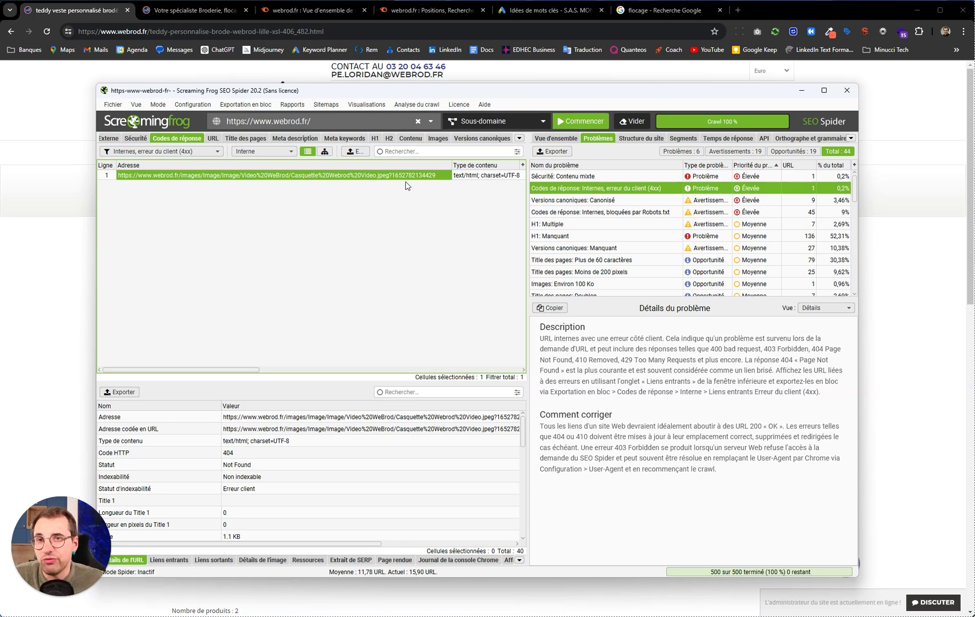
List the canonicalised URLs and try to open the two-tone short-sleeve high-visibility polo page in the browser
click(632, 201)
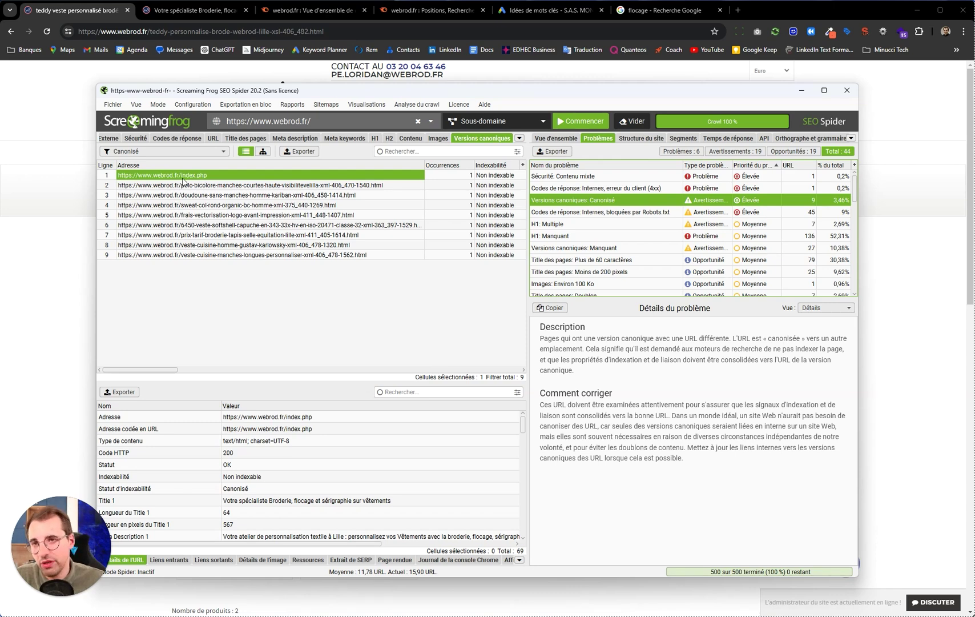
click(196, 187)
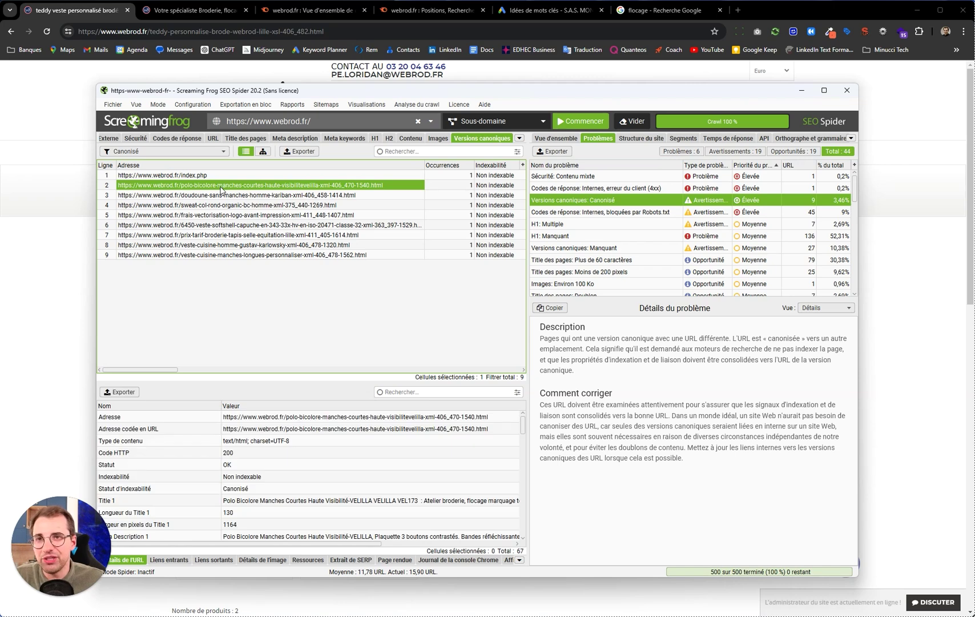
right_click(221, 189)
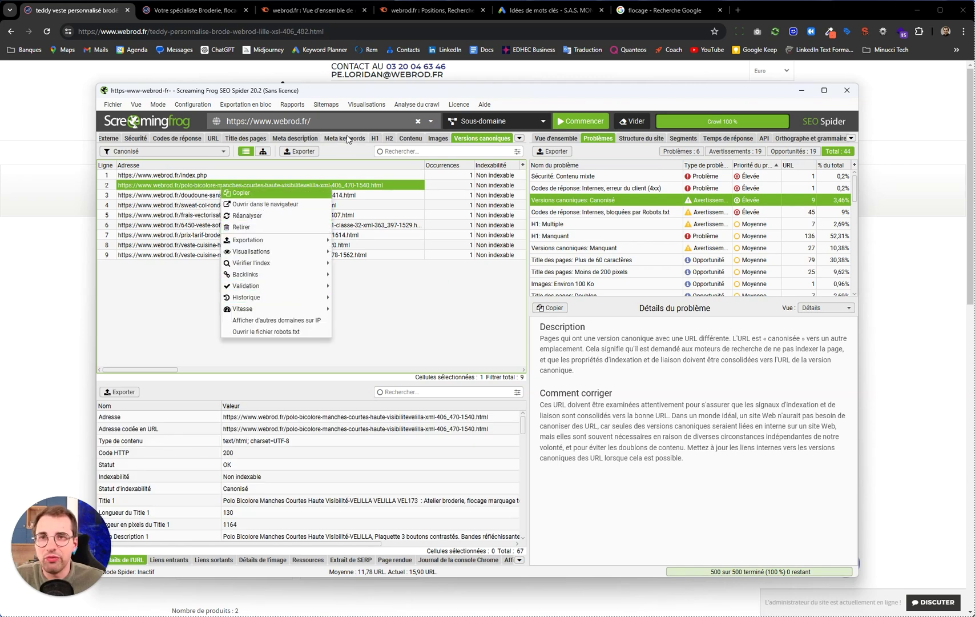
click(264, 205)
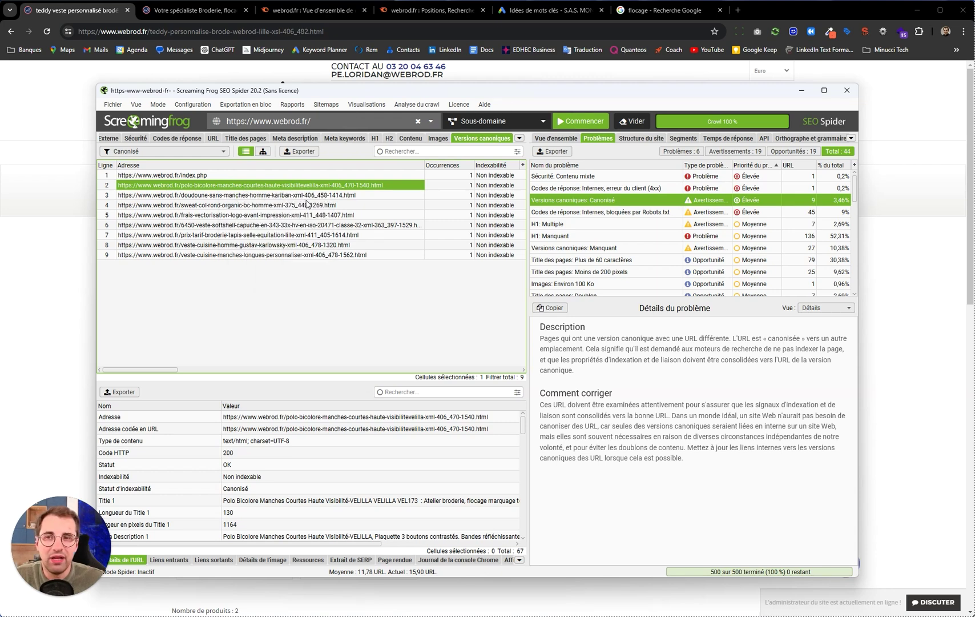
List the internal URLs blocked by robots.txt and skim through the whole list
click(621, 215)
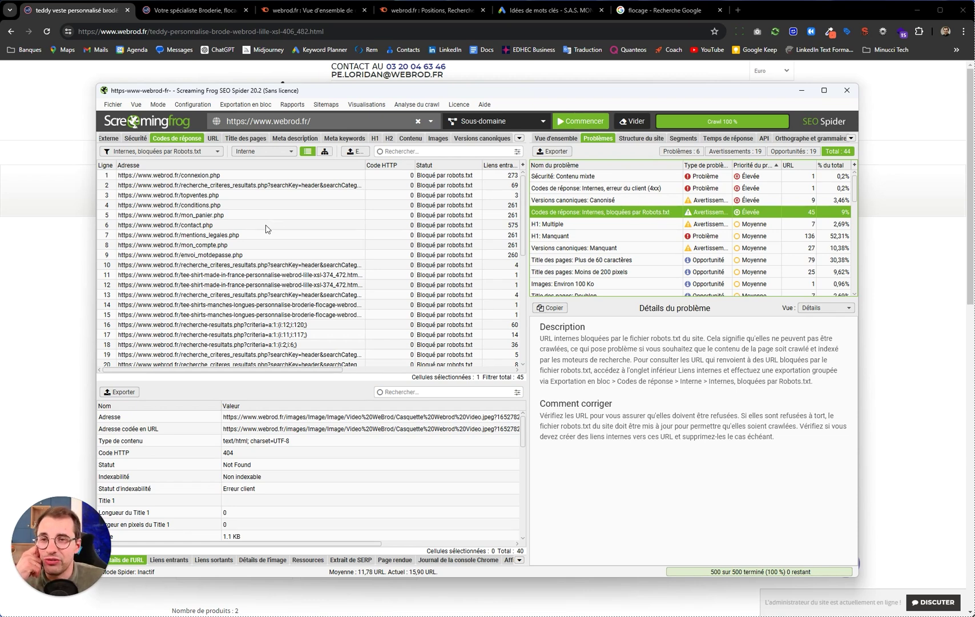
click(237, 255)
scroll(237, 260, down, 2)
scroll(237, 262, down, 6)
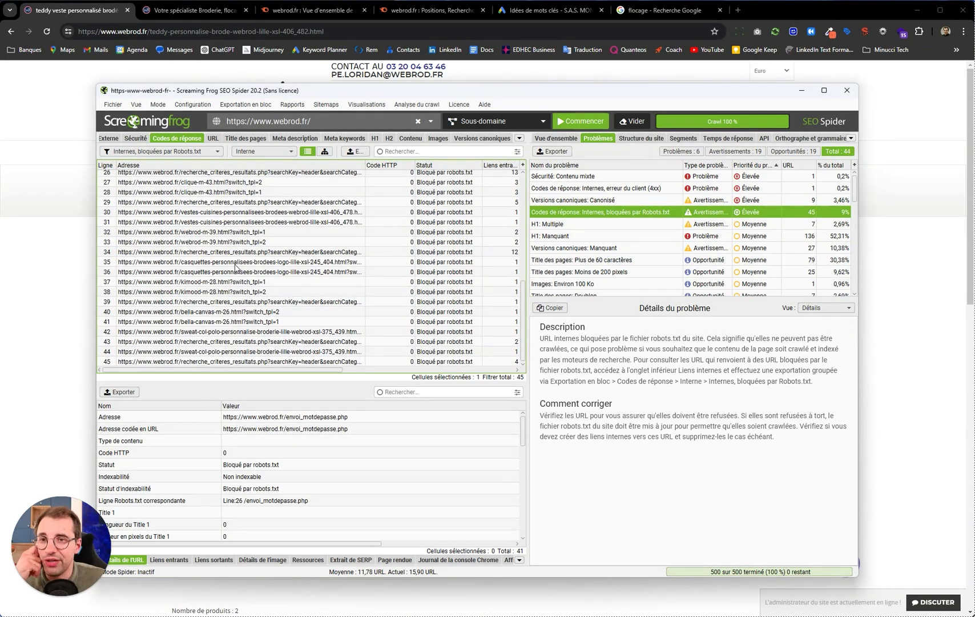
scroll(235, 266, up, 8)
Check the blocked cart, conditions, contact, search-results and made-in-France tee-shirt URLs, with the address column widened to show their parameters
click(207, 215)
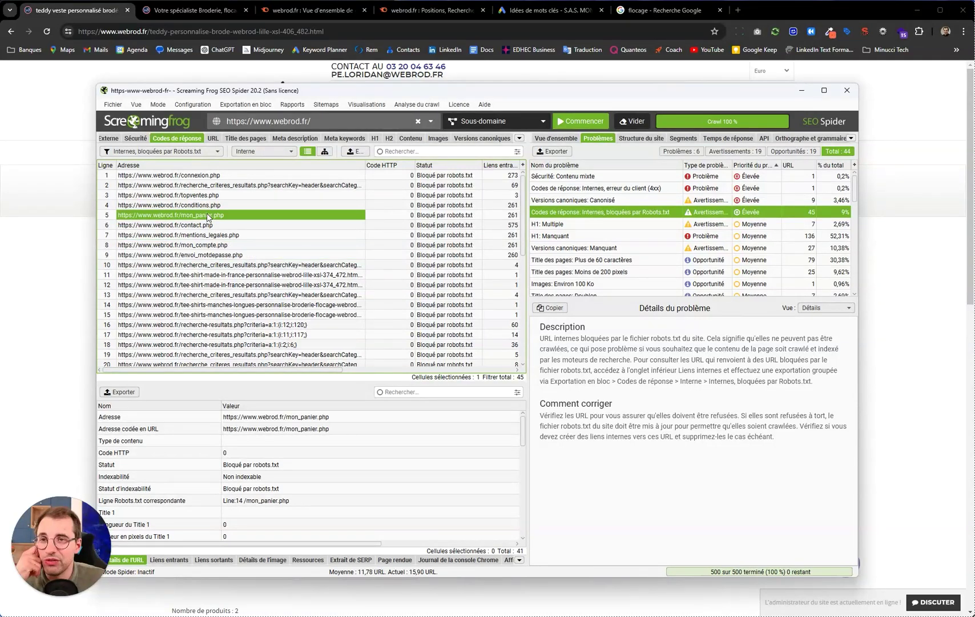
click(206, 206)
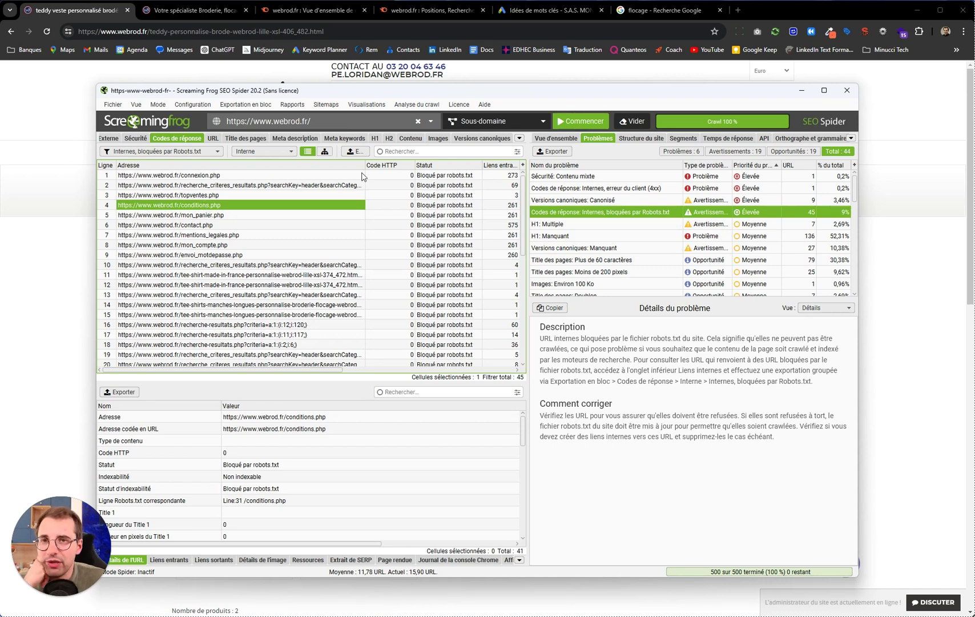
drag(366, 166, 425, 167)
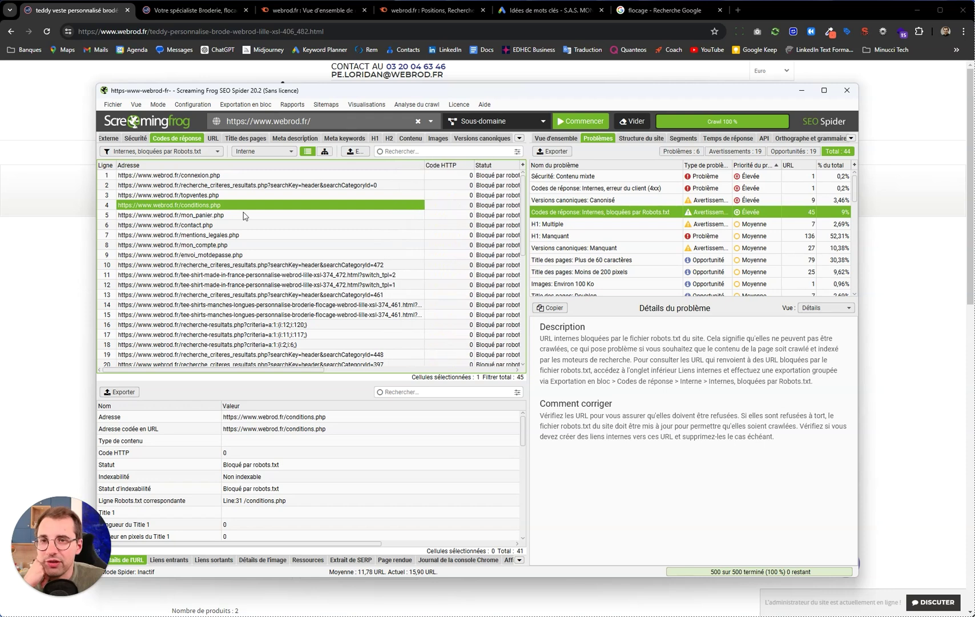
click(205, 229)
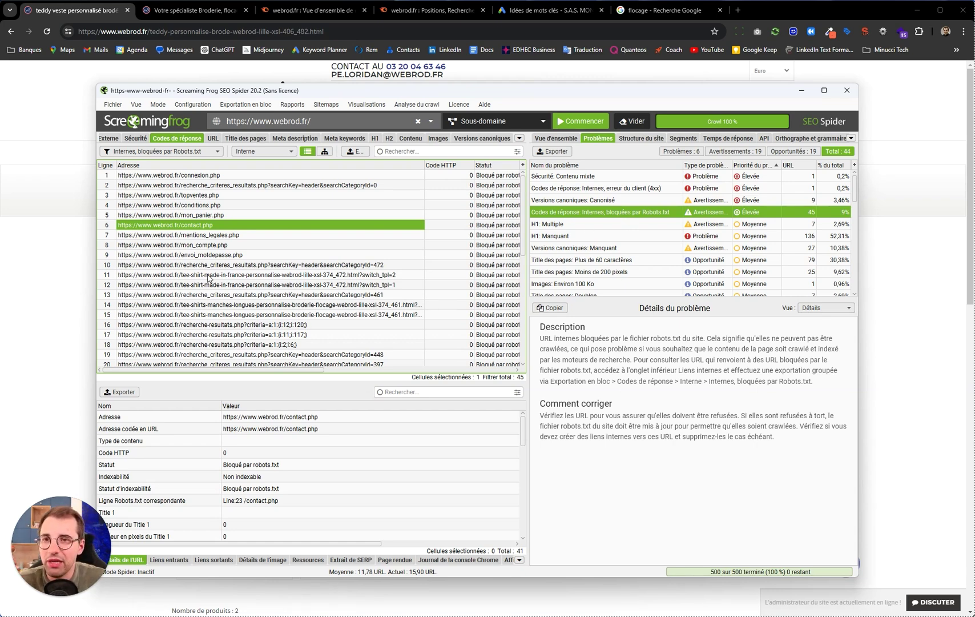
click(205, 267)
click(234, 277)
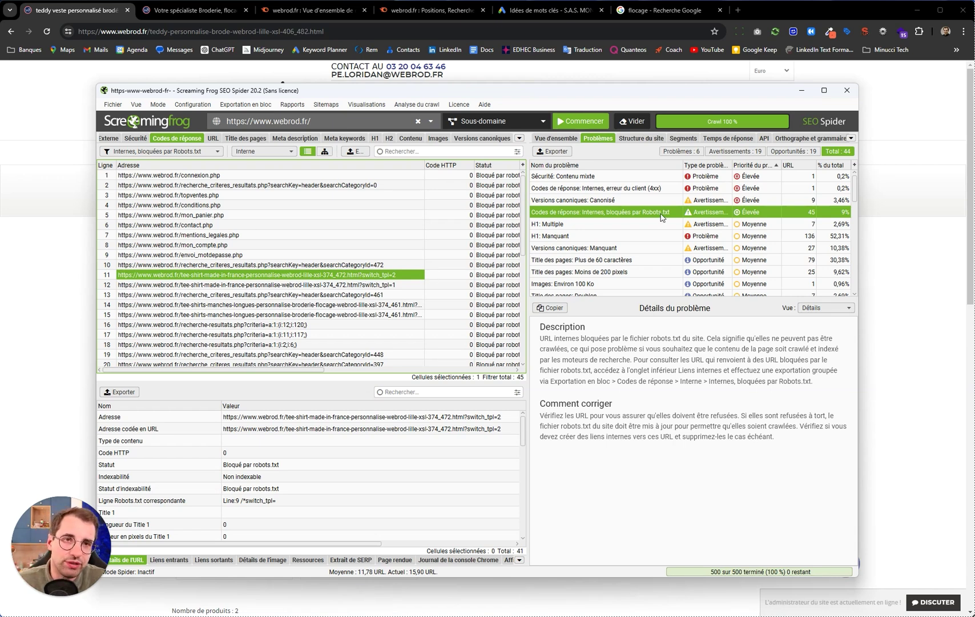
List the pages with multiple H1s, then switch to the browser and look over the WeBrod home page
click(542, 226)
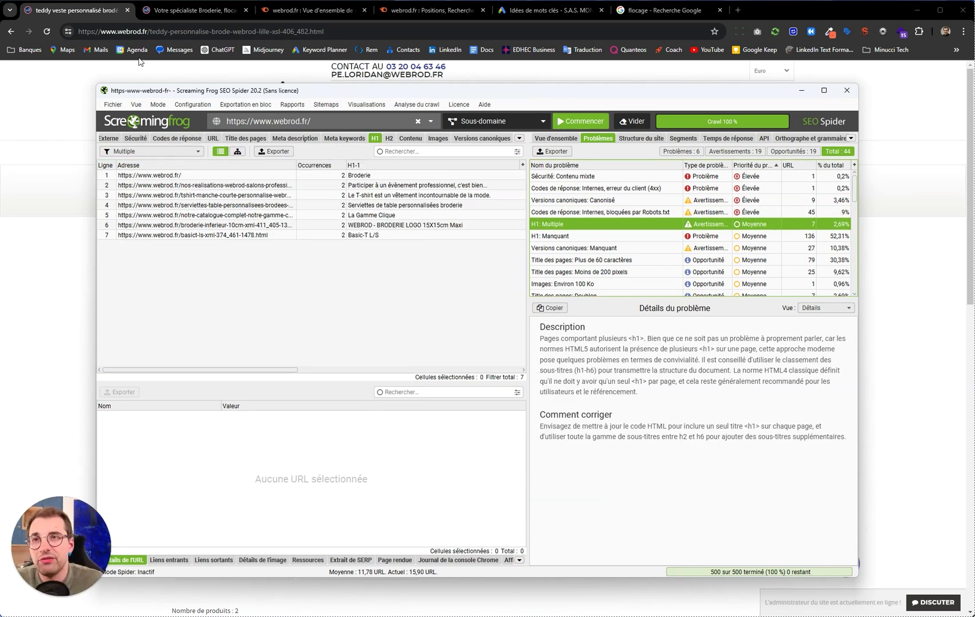
click(34, 124)
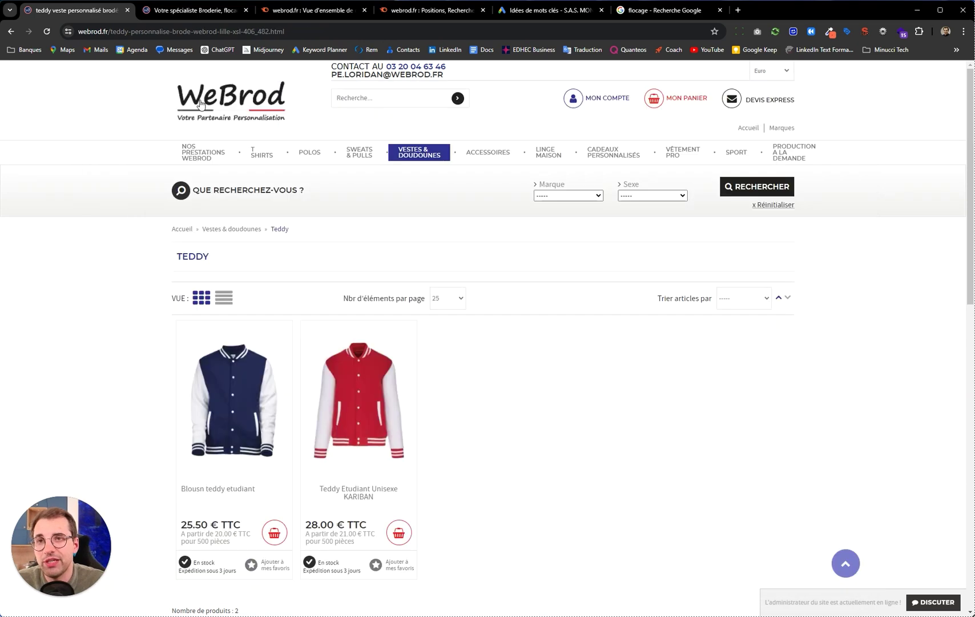
click(217, 99)
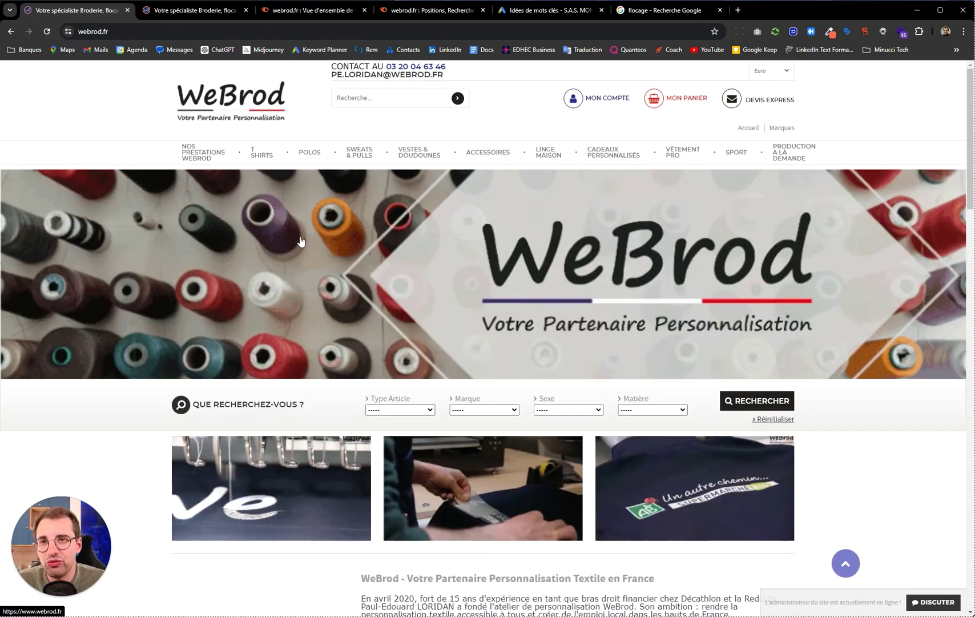
scroll(301, 241, down, 3)
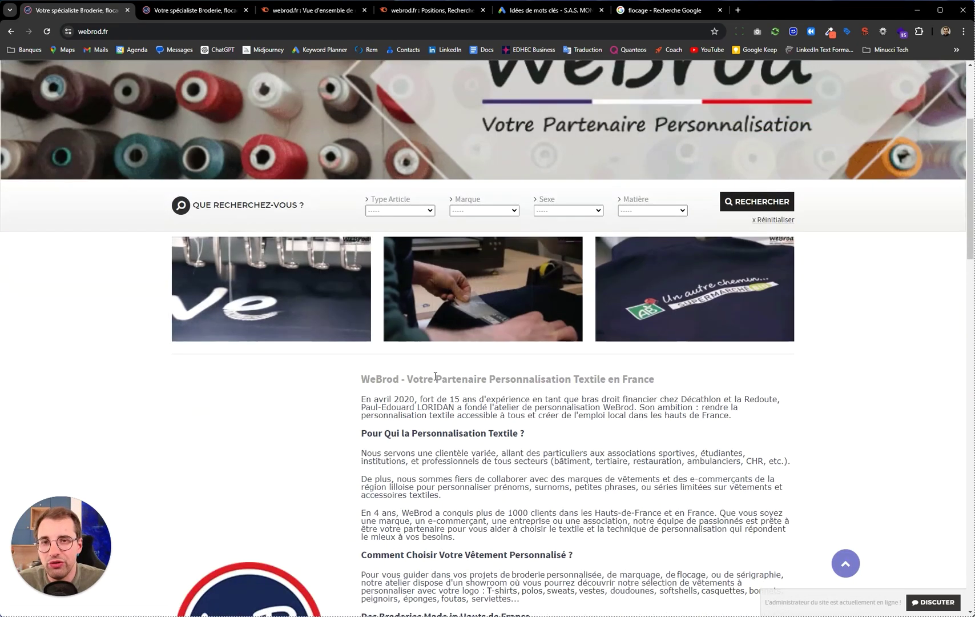
scroll(435, 377, up, 3)
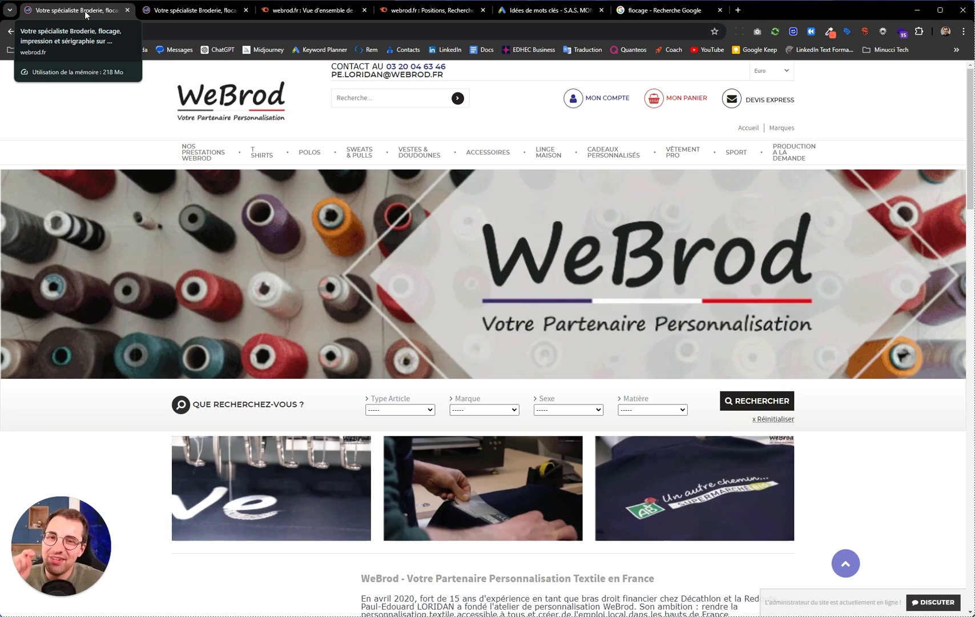
Inspect the home page's "WeBrod - Votre Partenaire Personnalisation Textile en France" heading and select its parent heading tag in the code
scroll(248, 208, down, 4)
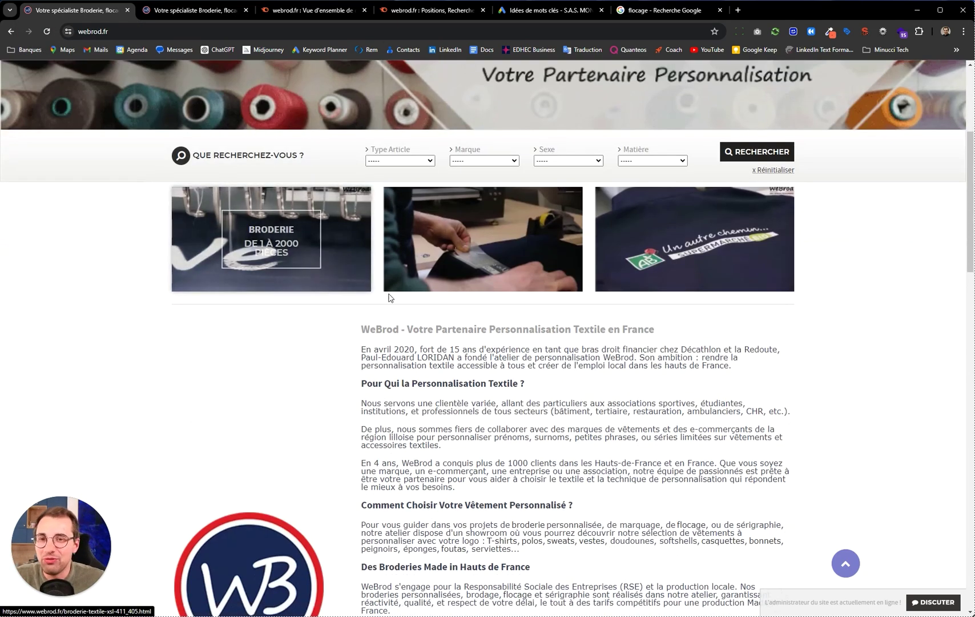
right_click(439, 327)
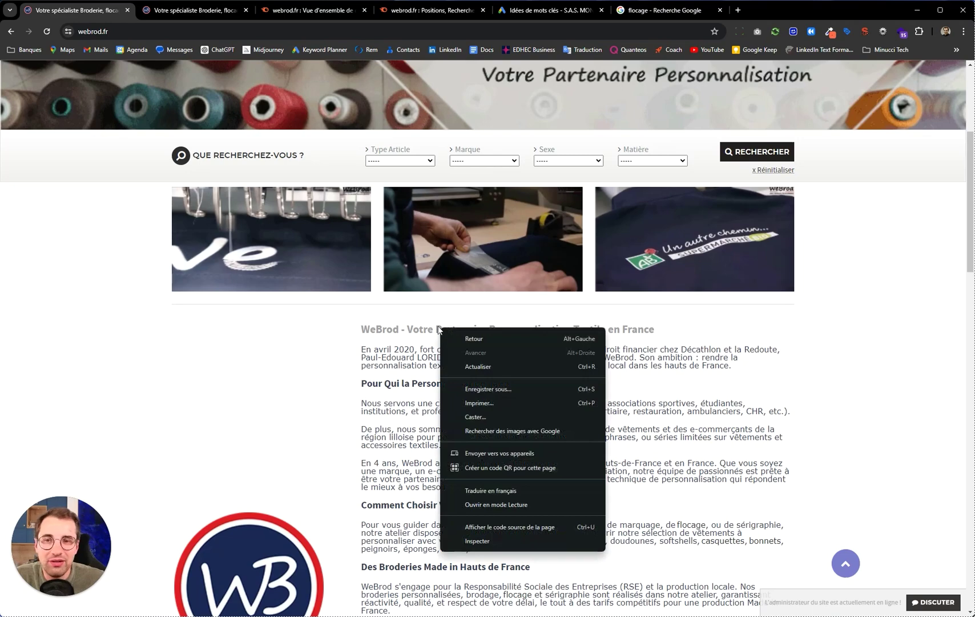
click(479, 542)
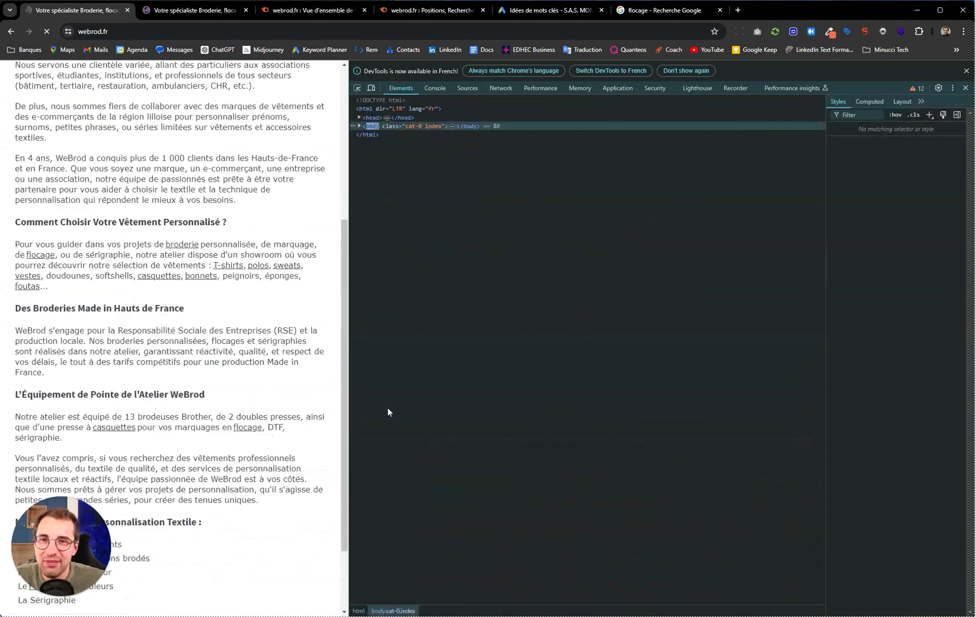
scroll(274, 428, up, 4)
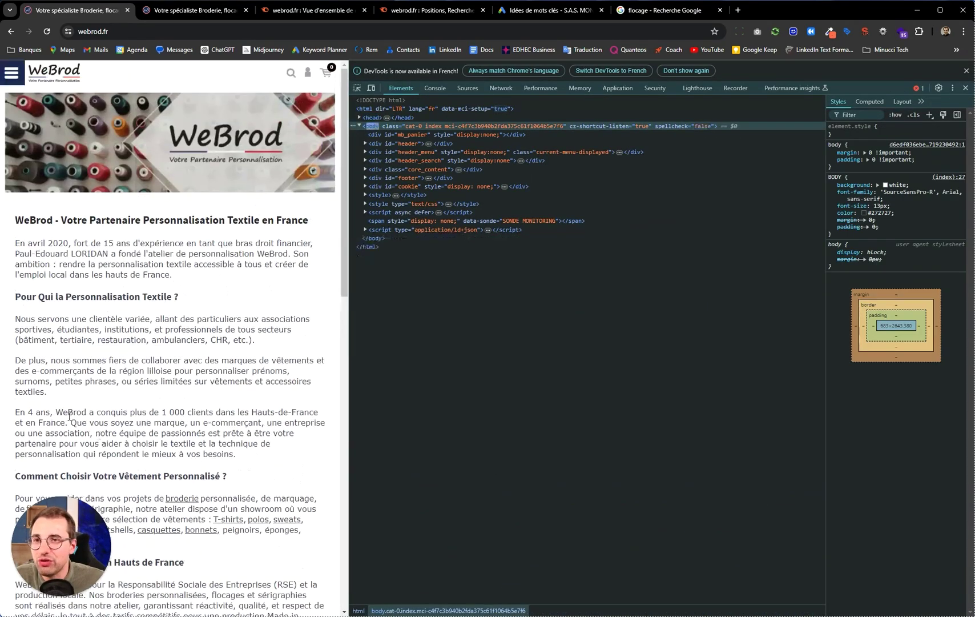
right_click(108, 221)
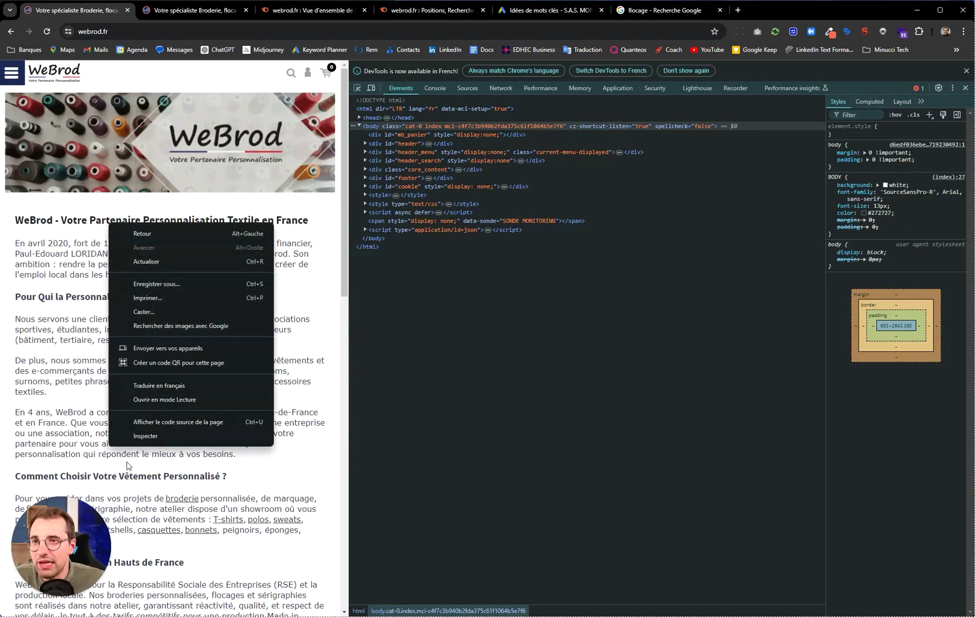
click(152, 438)
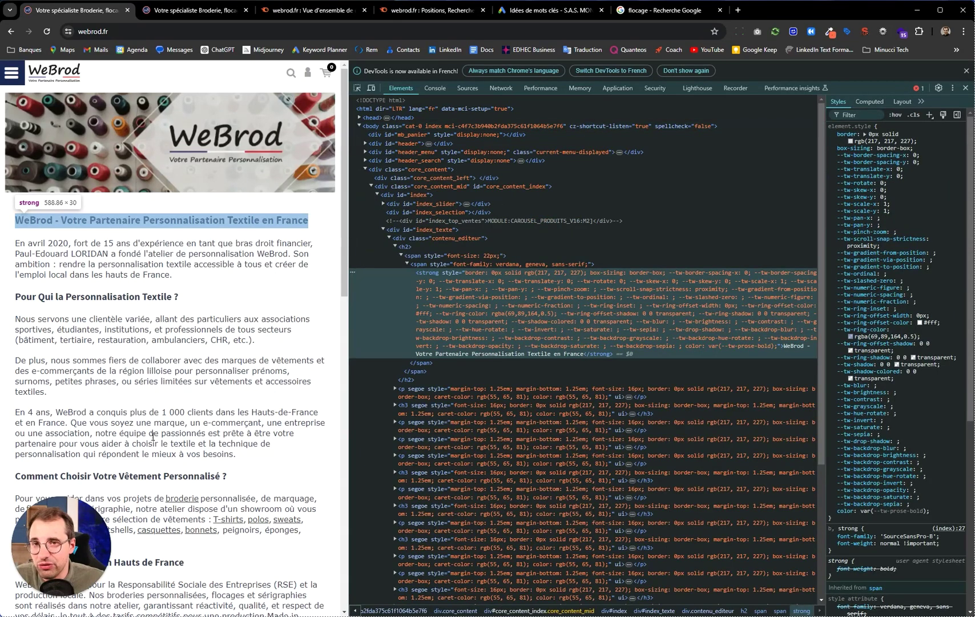
click(419, 248)
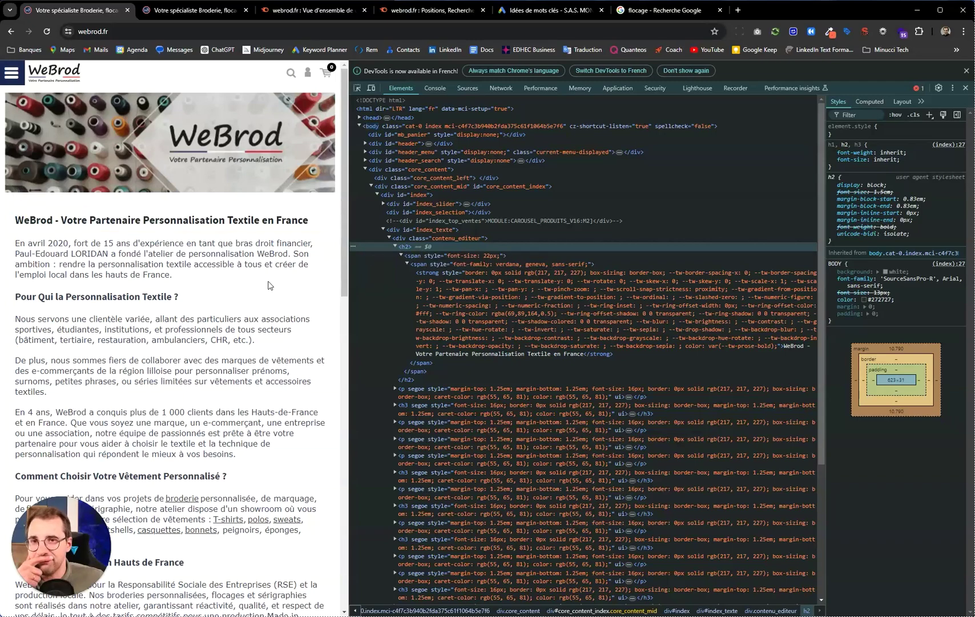
Search the home page's code for "h1" and then for "h2"
click(448, 222)
key(ctrl+f)
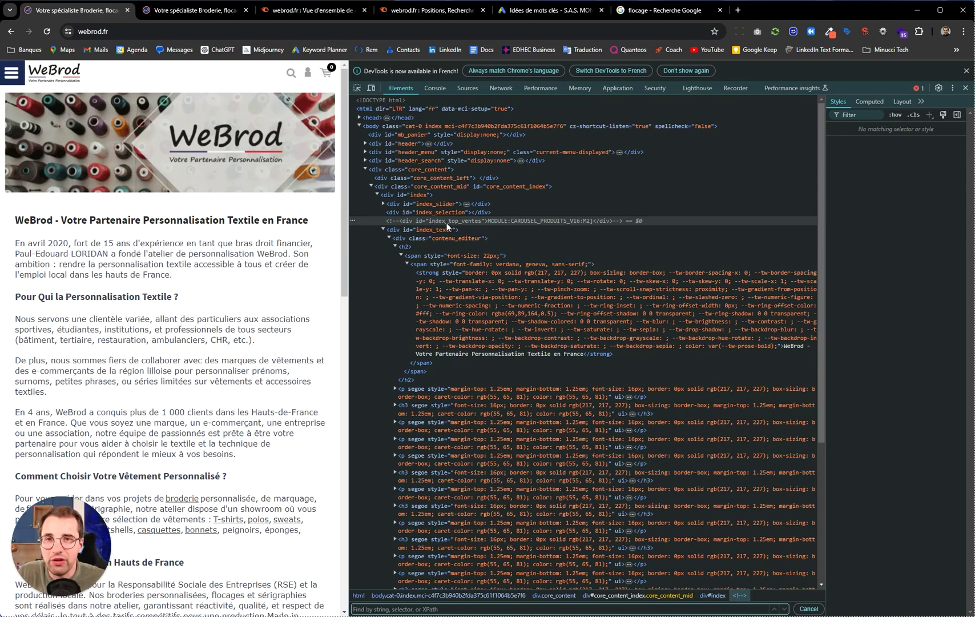
text(h1)
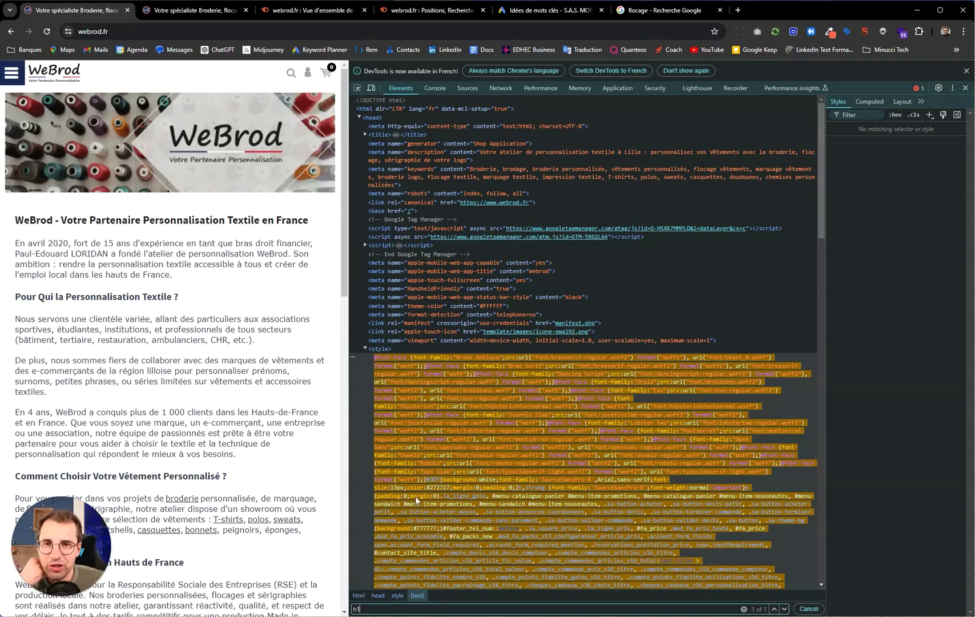
key(BackSpace)
text(2)
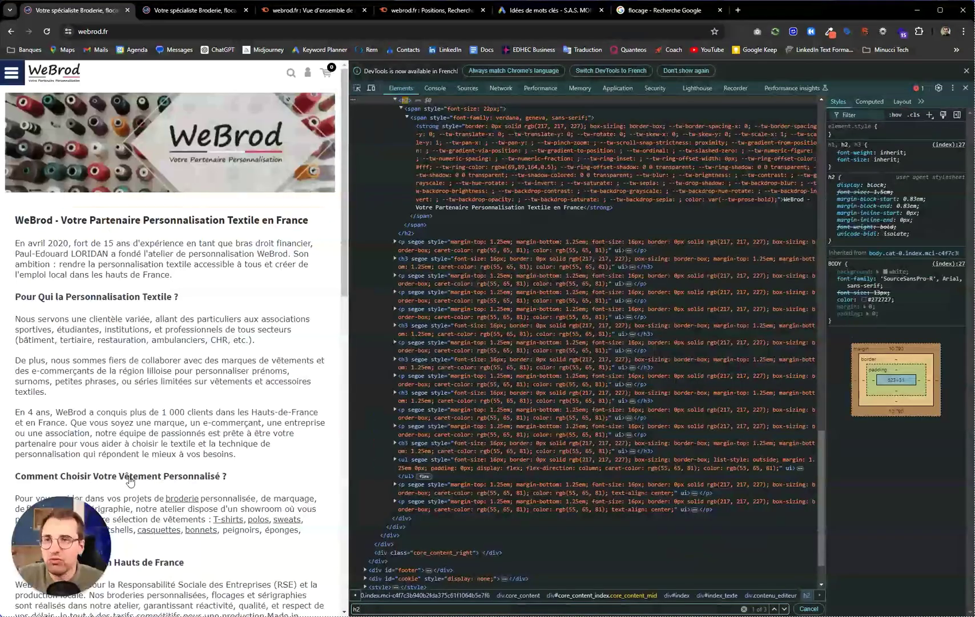
Inspect the "Pour Qui la Personnalisation Textile ?" subheading and select its parent heading tag in the code
triple_click(130, 220)
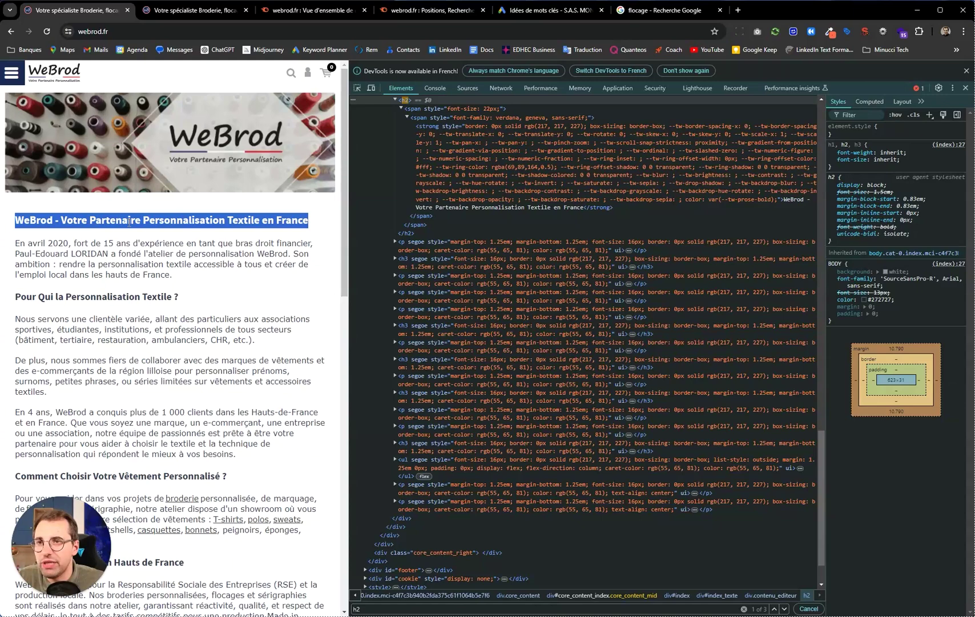
triple_click(64, 296)
right_click(104, 303)
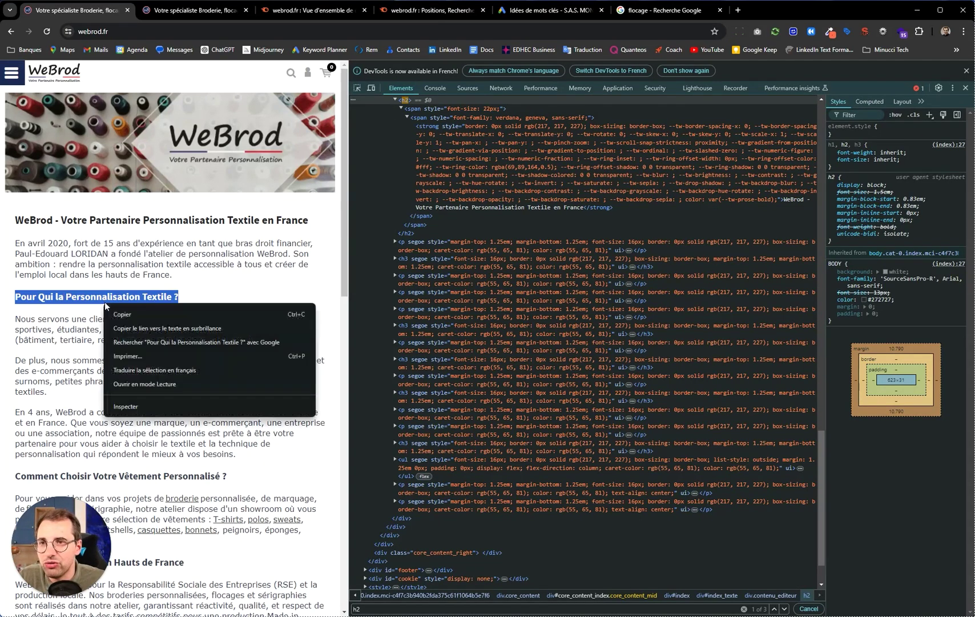
click(152, 408)
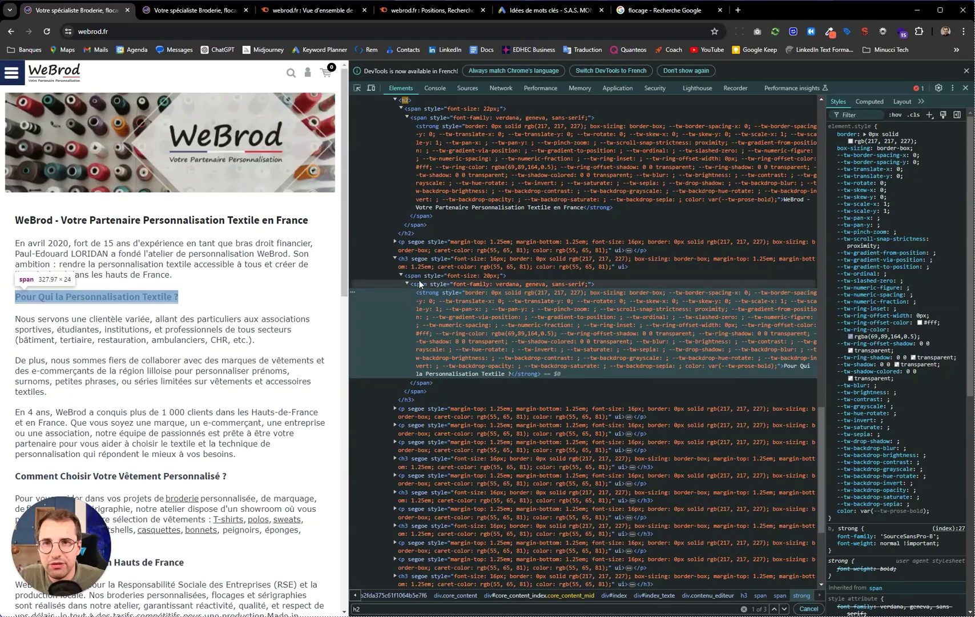
click(411, 263)
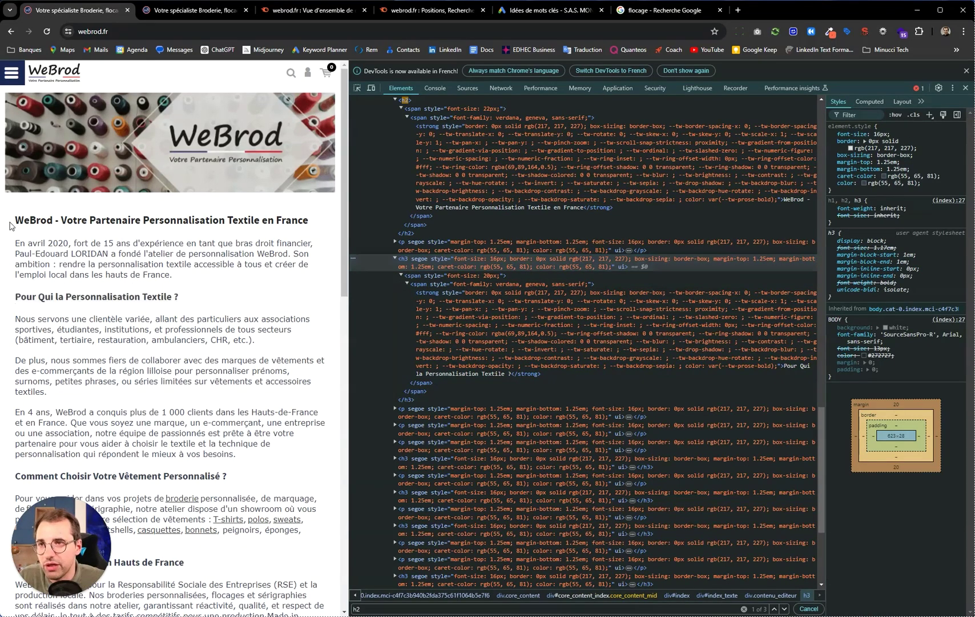
Review the home page's text headings down to "Des Broderies Made in Hauts de France", then close the developer tools and reload the page
drag(13, 223, 180, 222)
drag(33, 293, 160, 311)
scroll(159, 312, down, 3)
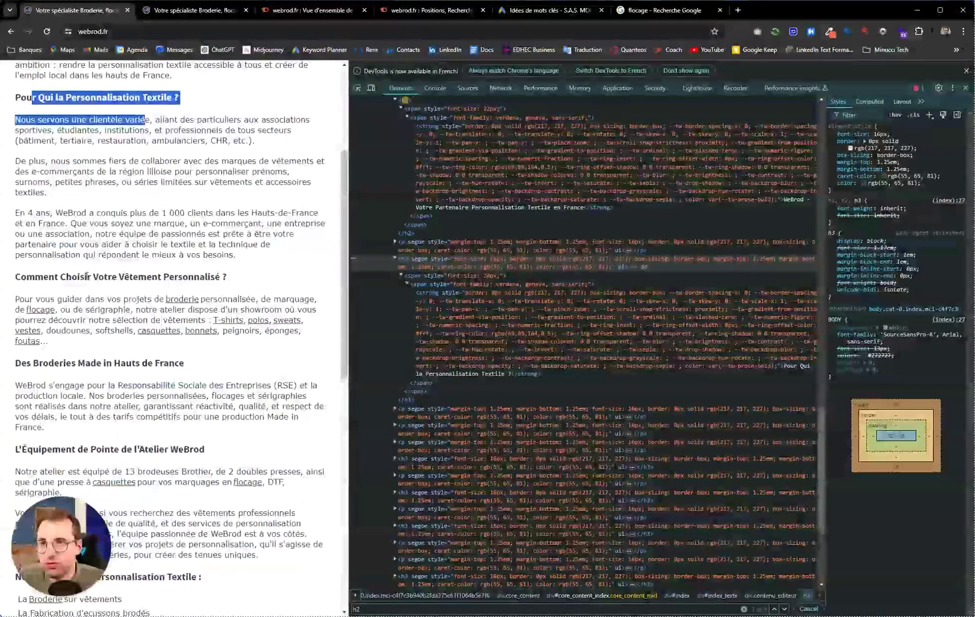
drag(15, 277, 174, 277)
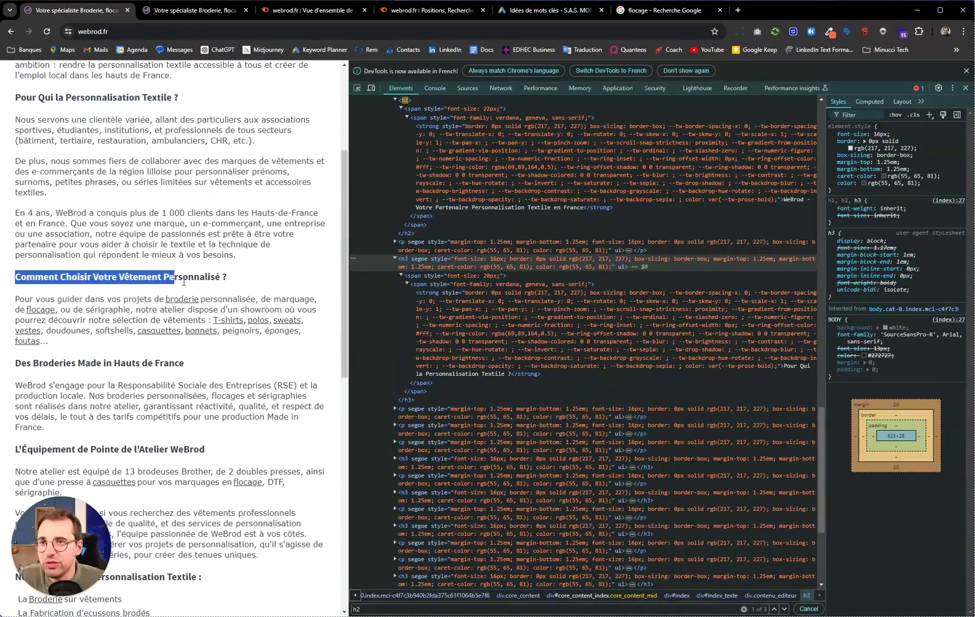
drag(49, 365, 105, 365)
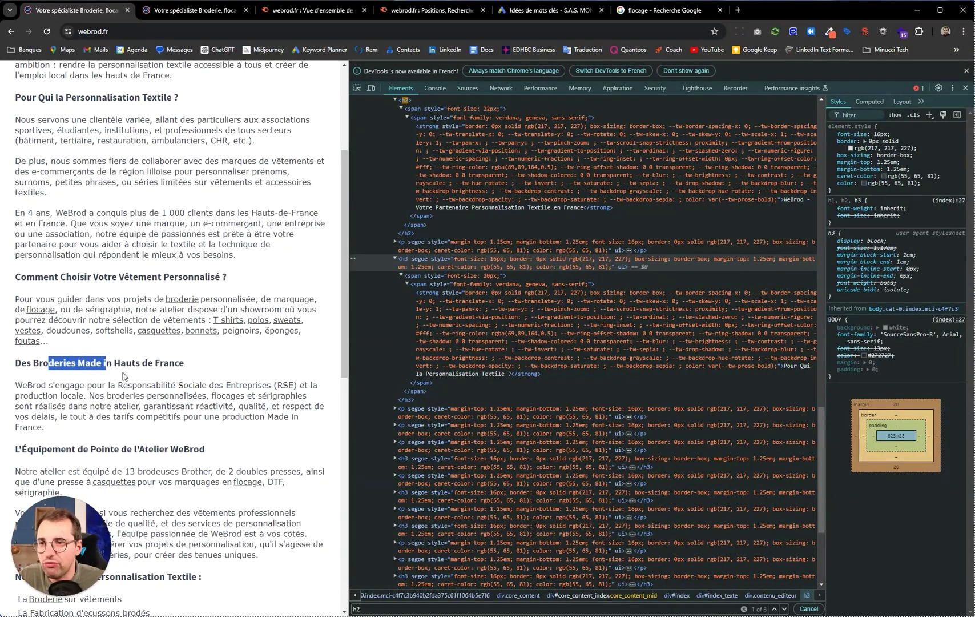
scroll(124, 377, down, 5)
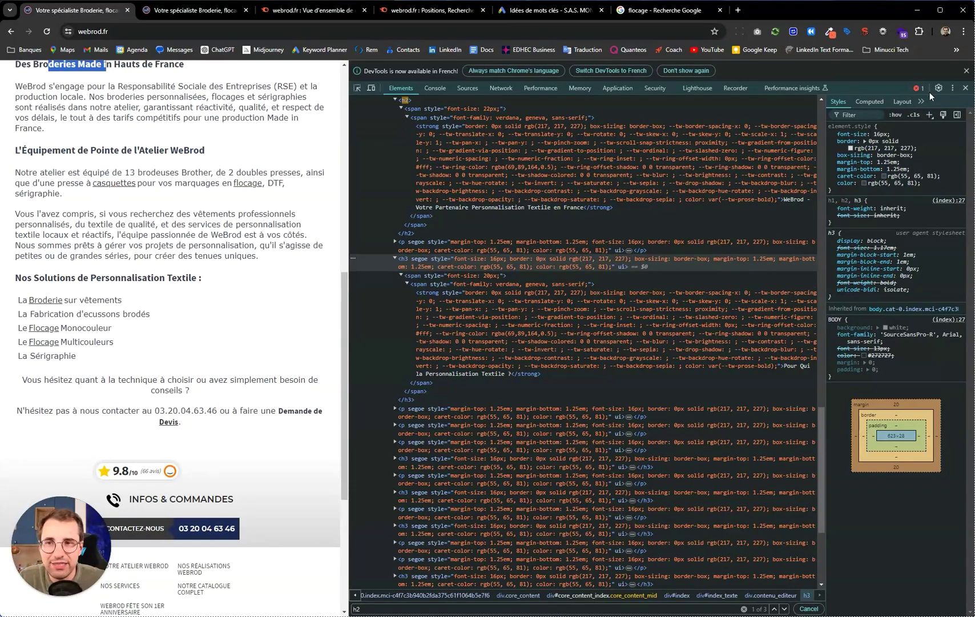
click(965, 87)
key(F5)
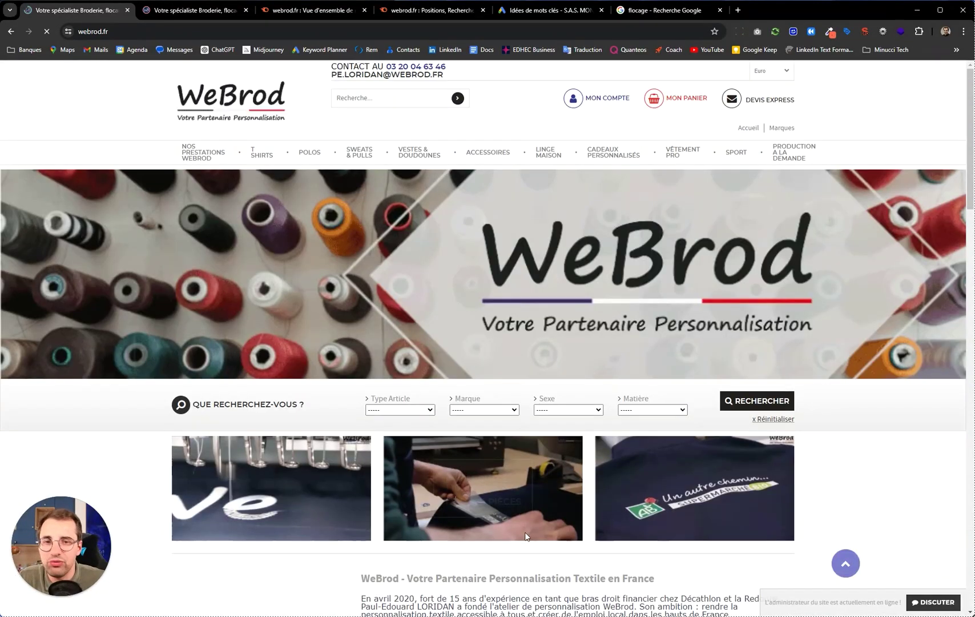
Switch to Screaming Frog and list the pages with a missing H1
key(alt+Tab)
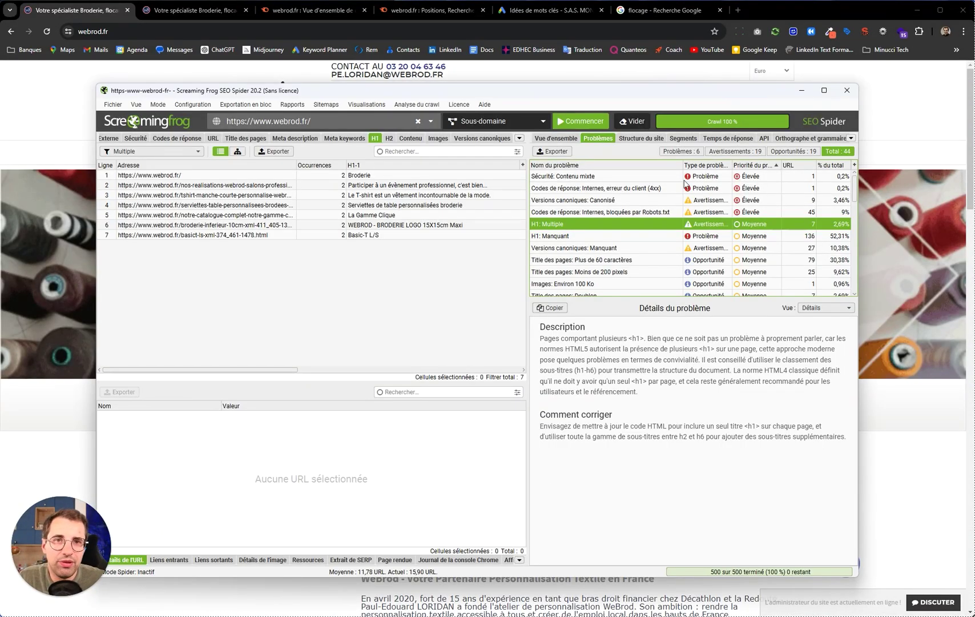
click(578, 236)
scroll(240, 228, down, 20)
scroll(245, 236, up, 20)
scroll(264, 242, up, 8)
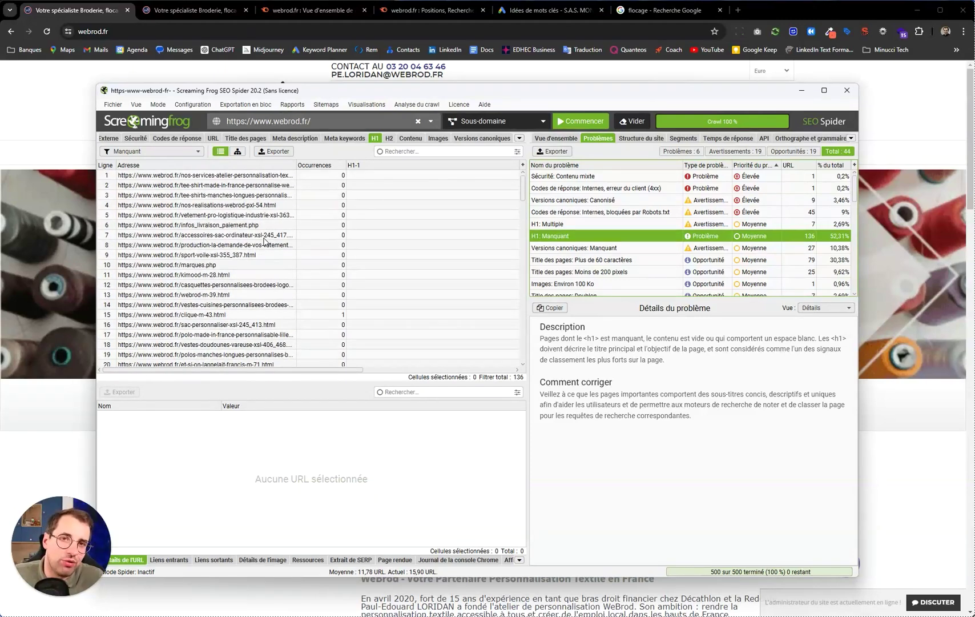
List the pages with missing canonical versions and show the details of the marques.php page
click(599, 249)
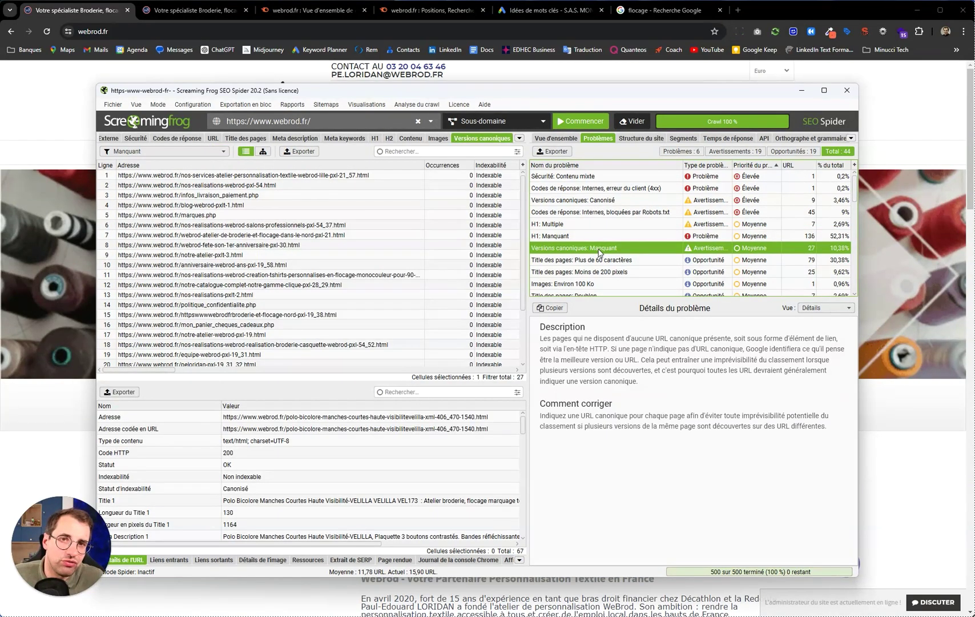
click(234, 216)
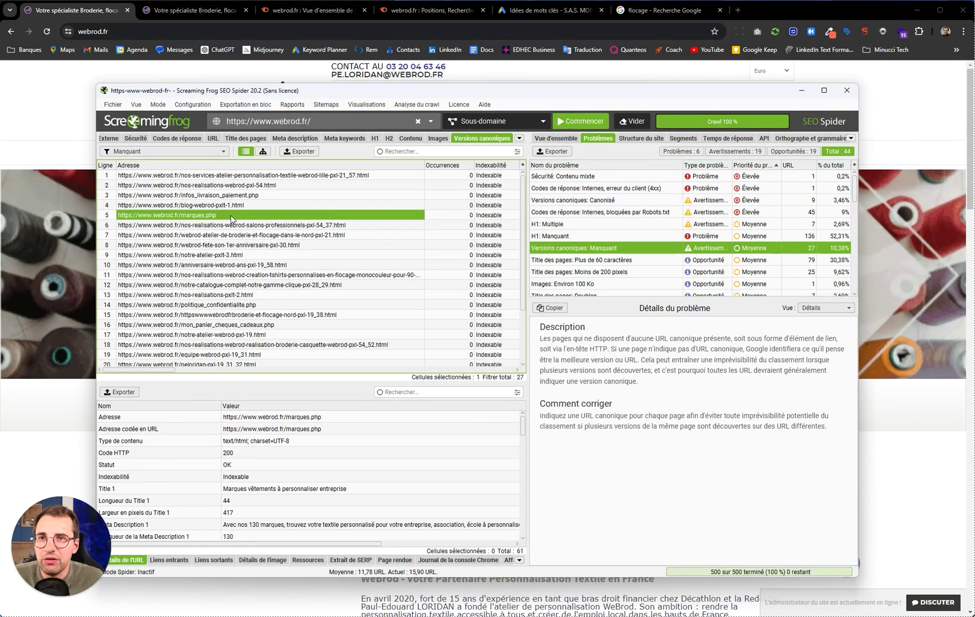
scroll(280, 296, down, 3)
scroll(280, 297, up, 3)
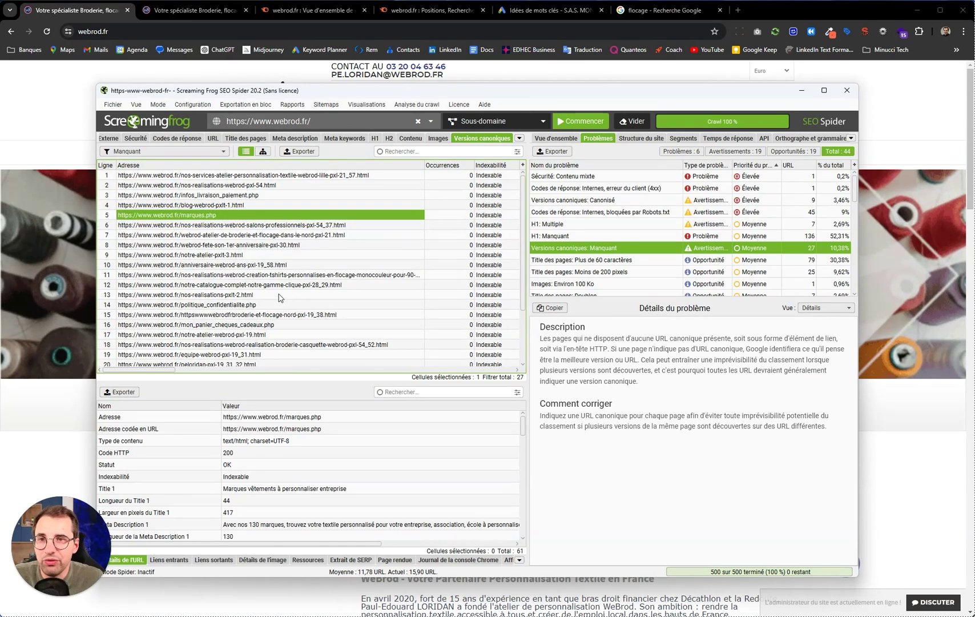
List the page titles over 60 characters, then those under 200 pixels, and check the "Bella Canvas" and "Sacs à personnaliser" titles
click(613, 261)
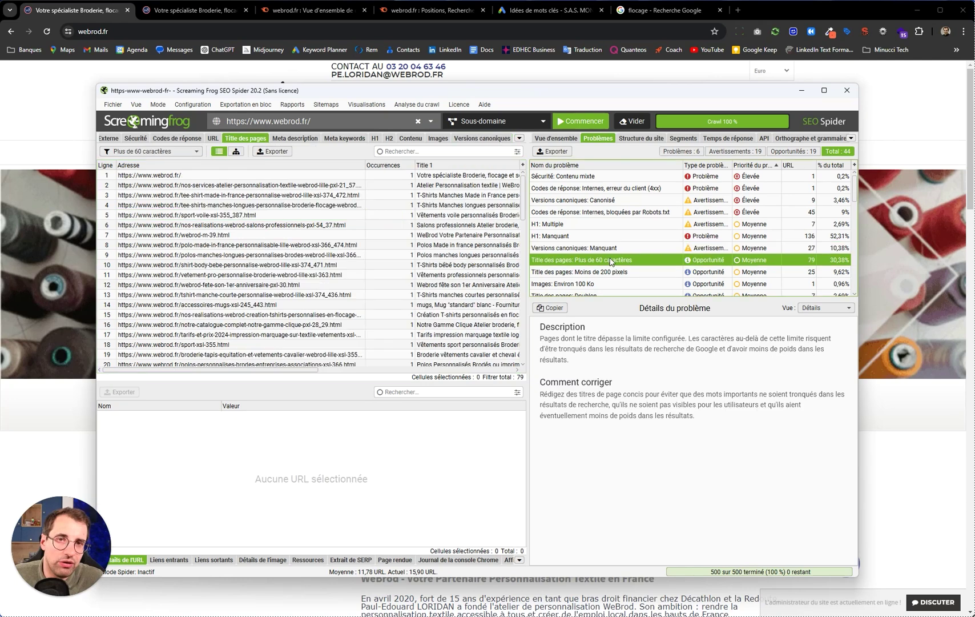
click(567, 274)
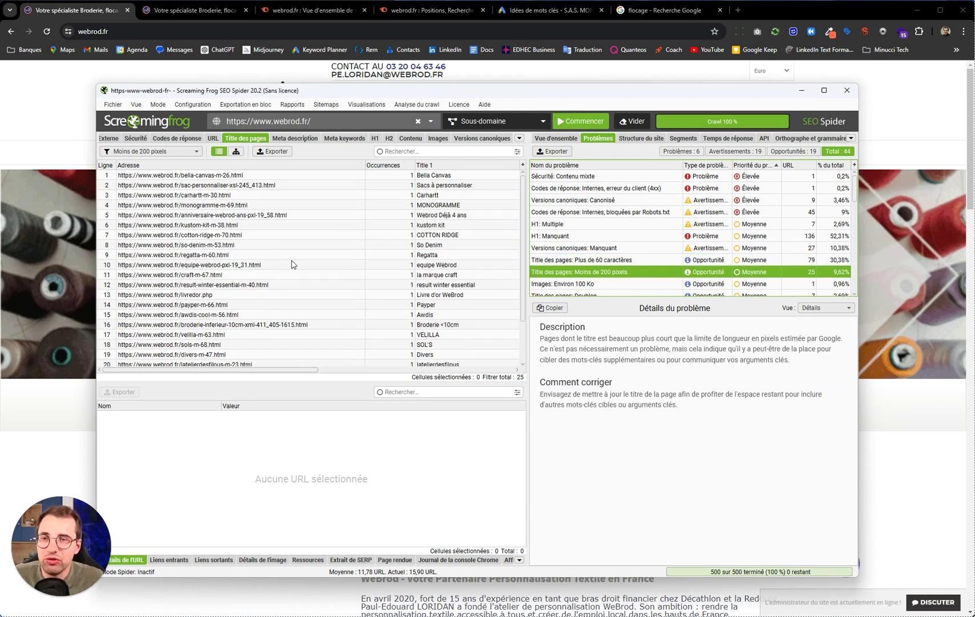
click(447, 177)
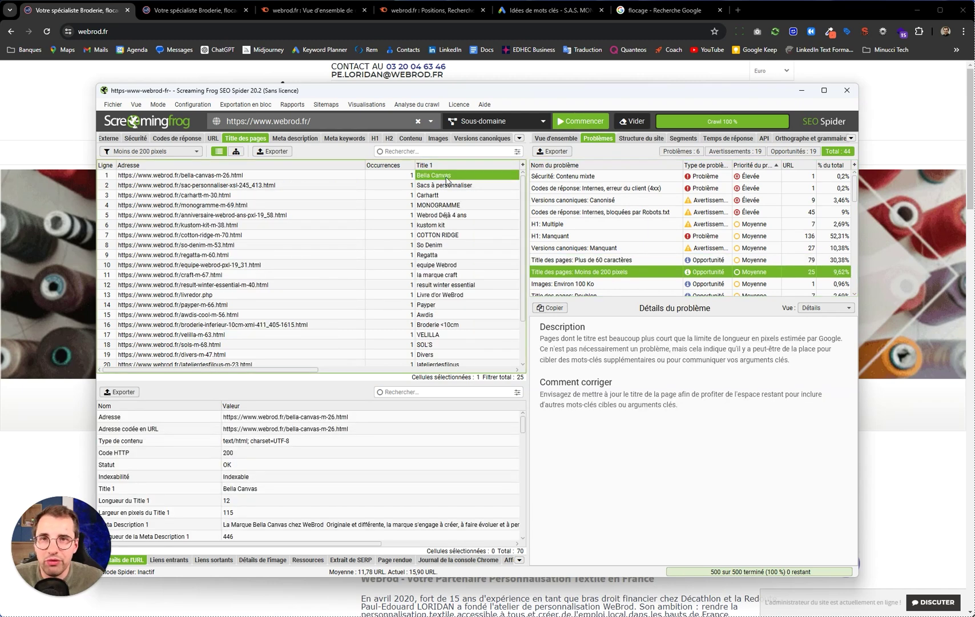
click(425, 186)
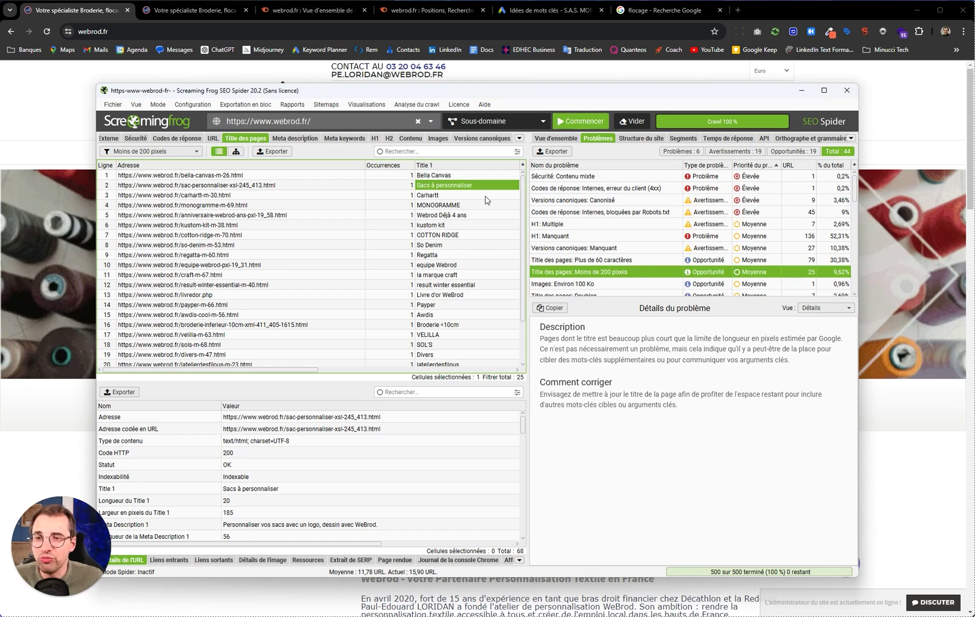
List the images flagged under the 100 KB size issue and show the details of WeBrod-site-brodeur-lille-web.png
scroll(617, 261, down, 1)
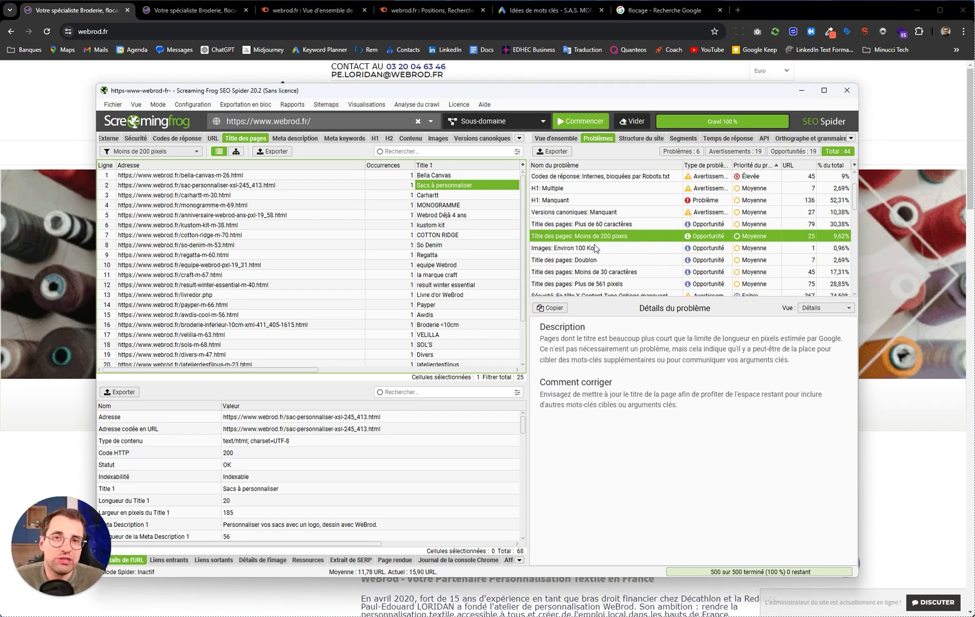
click(591, 255)
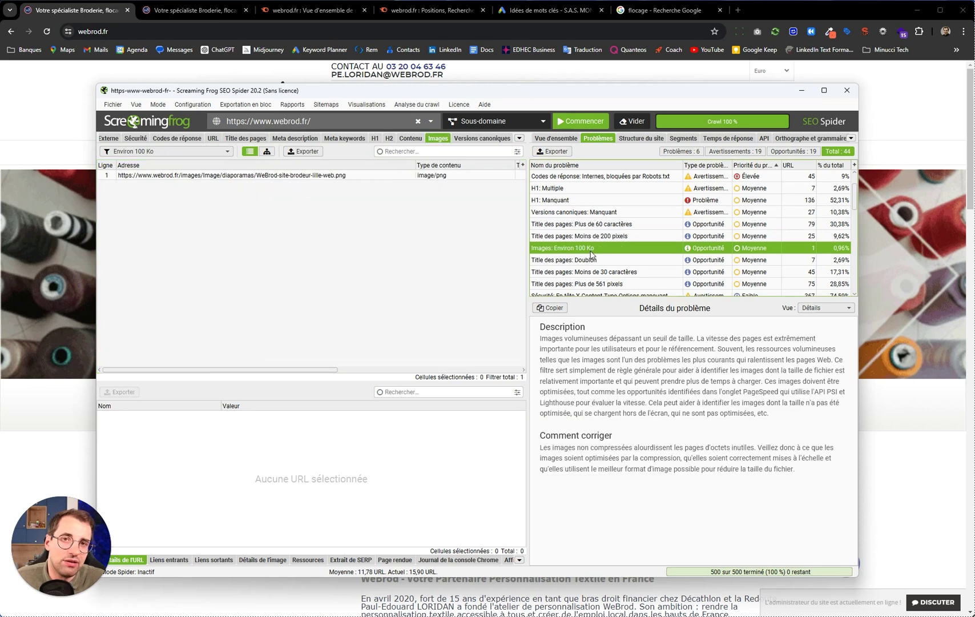
click(320, 178)
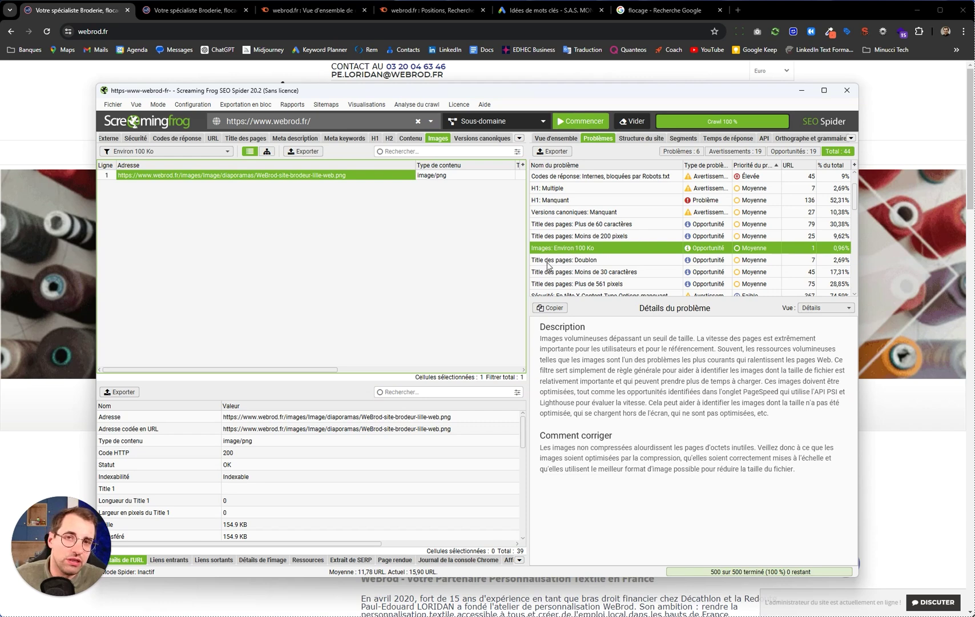
List the pages with duplicate titles and show the details of the notre-atelier-pxlt-3.html page
click(549, 265)
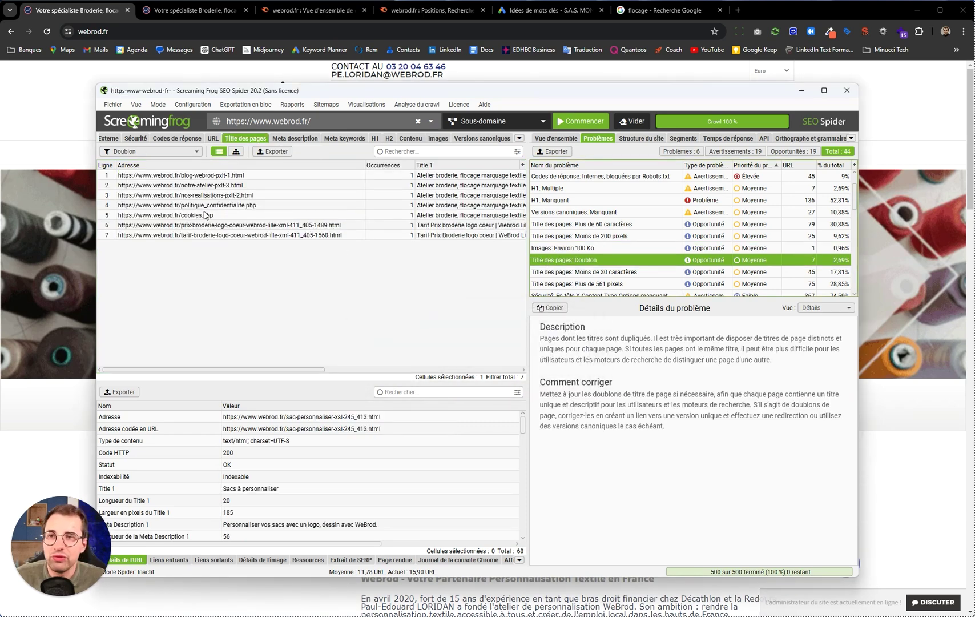
click(216, 187)
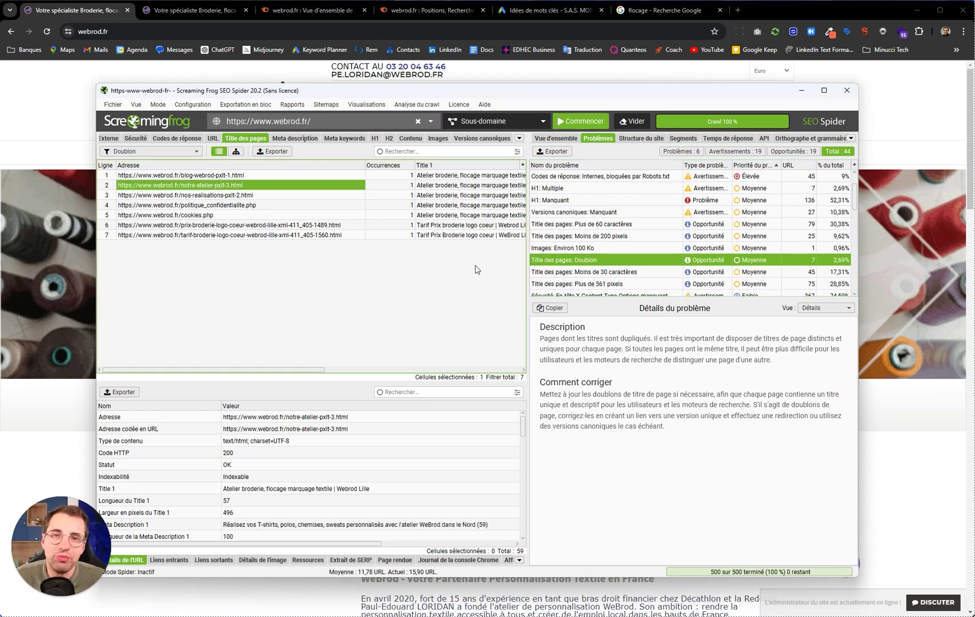
List the pages with internal nofollow outgoing links and select the bella-canvas-m-26.html page
scroll(652, 254, down, 1)
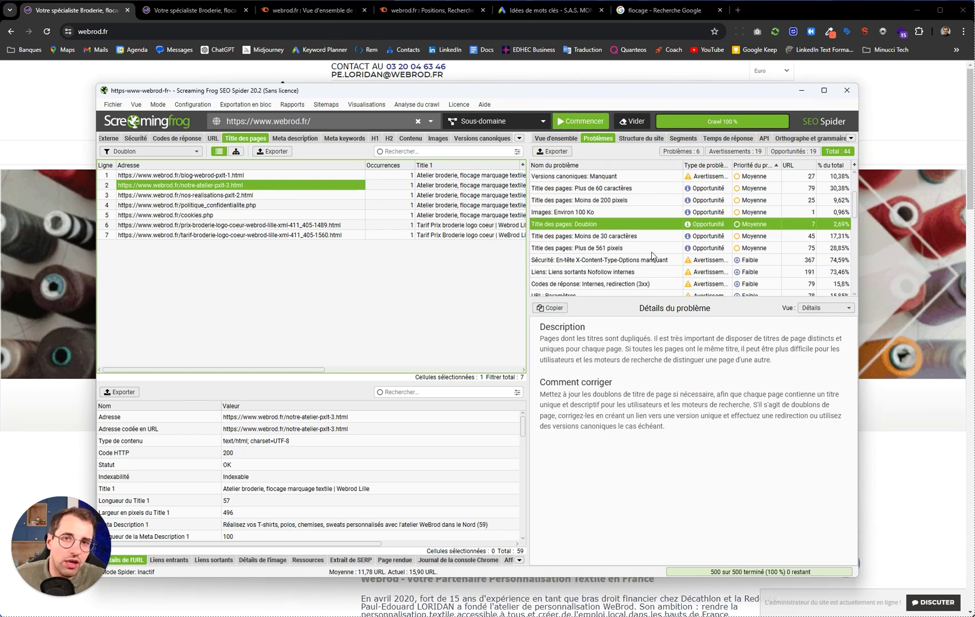
scroll(651, 254, down, 1)
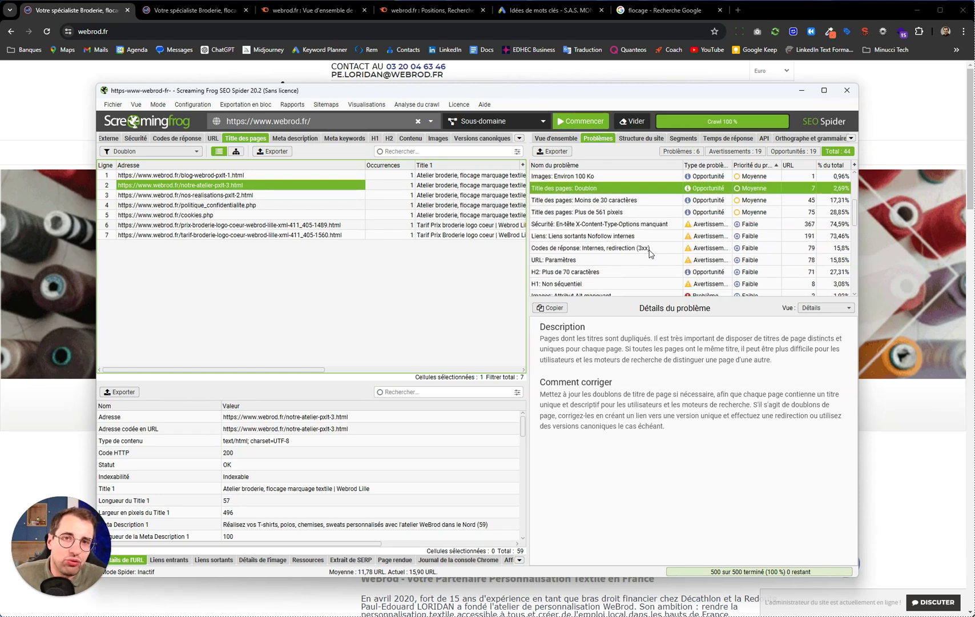
click(617, 237)
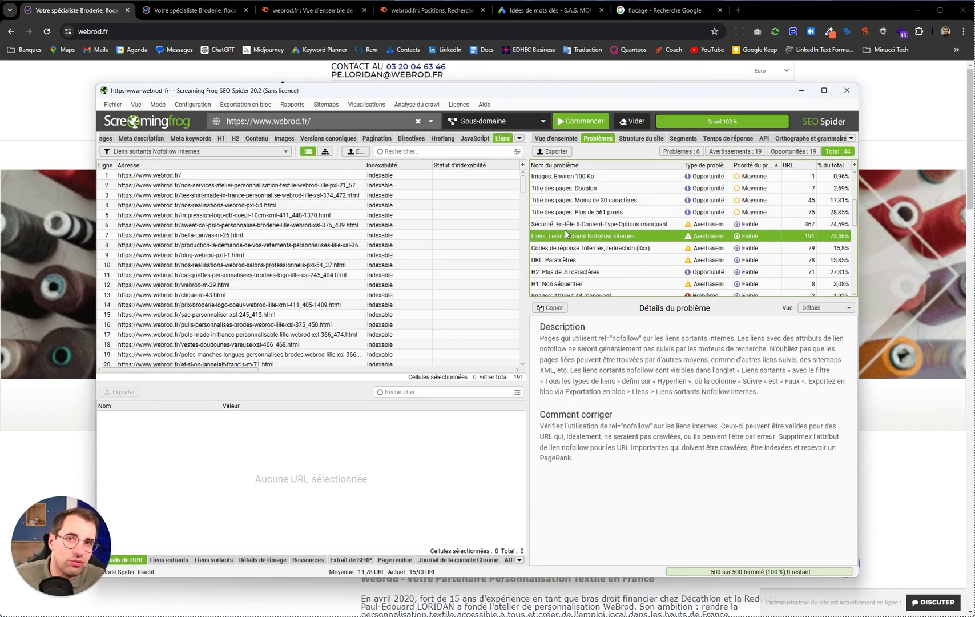
click(235, 237)
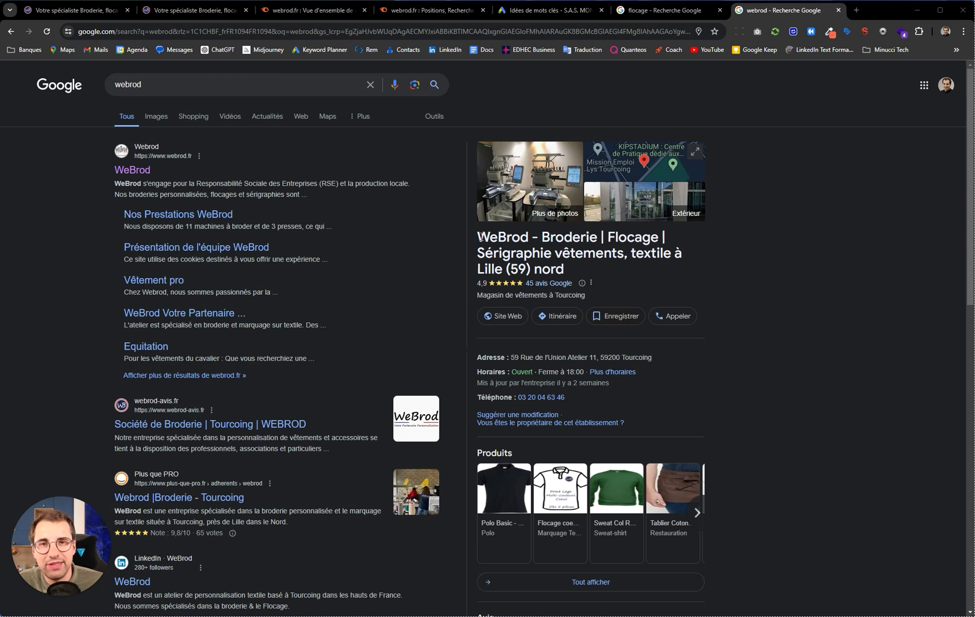
Examine the keywords and location in WeBrod's Google business listing name, then check the listing's address
drag(479, 236, 631, 269)
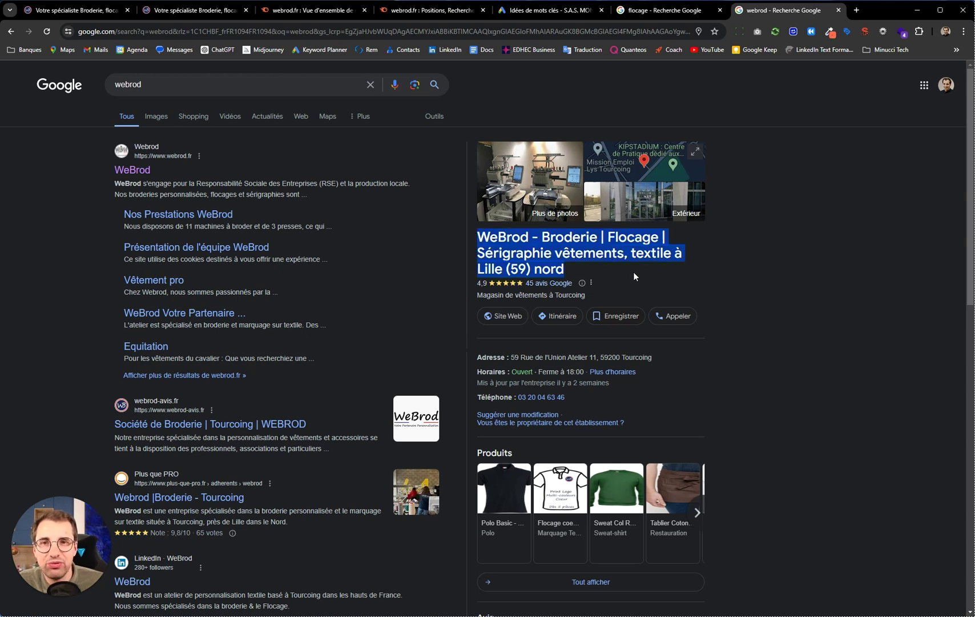
click(623, 268)
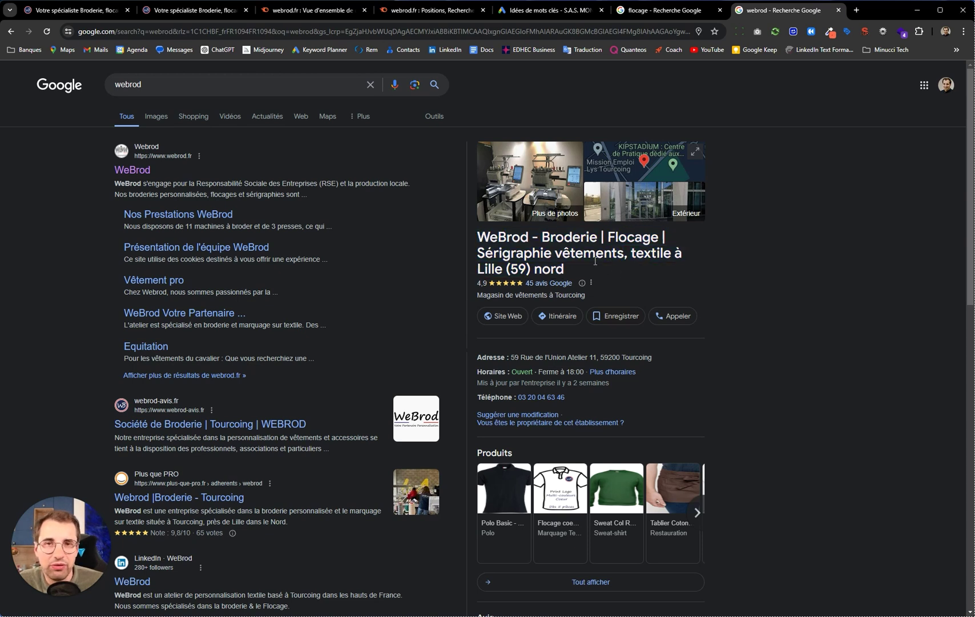
double_click(569, 235)
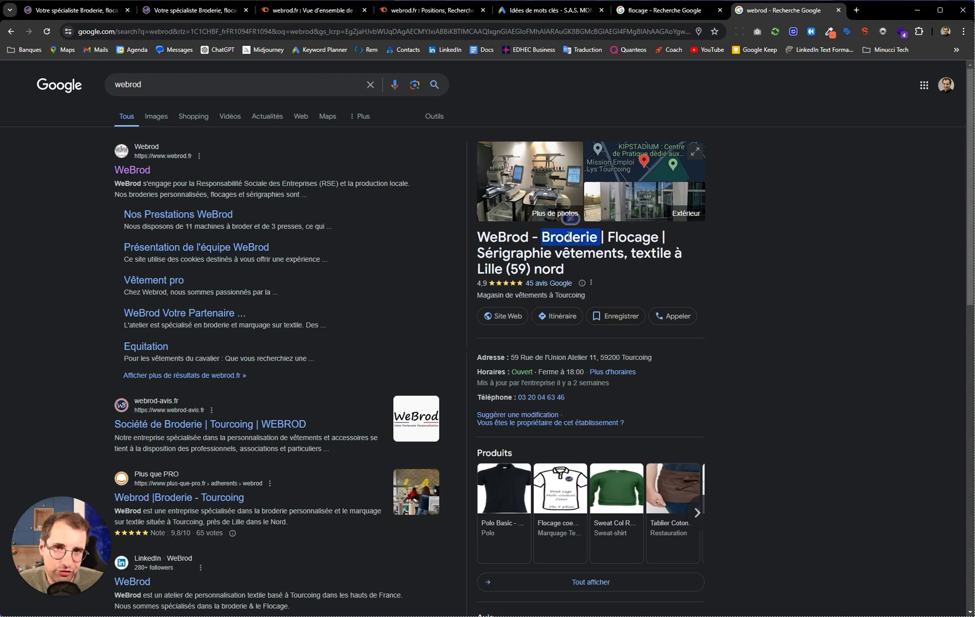
double_click(635, 236)
double_click(516, 252)
click(580, 255)
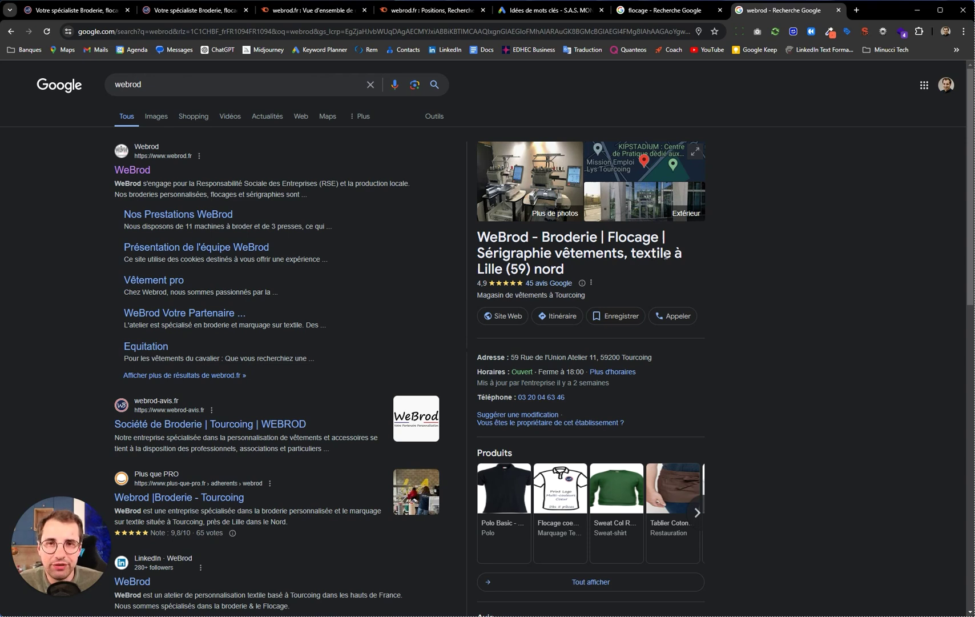
drag(674, 253, 567, 276)
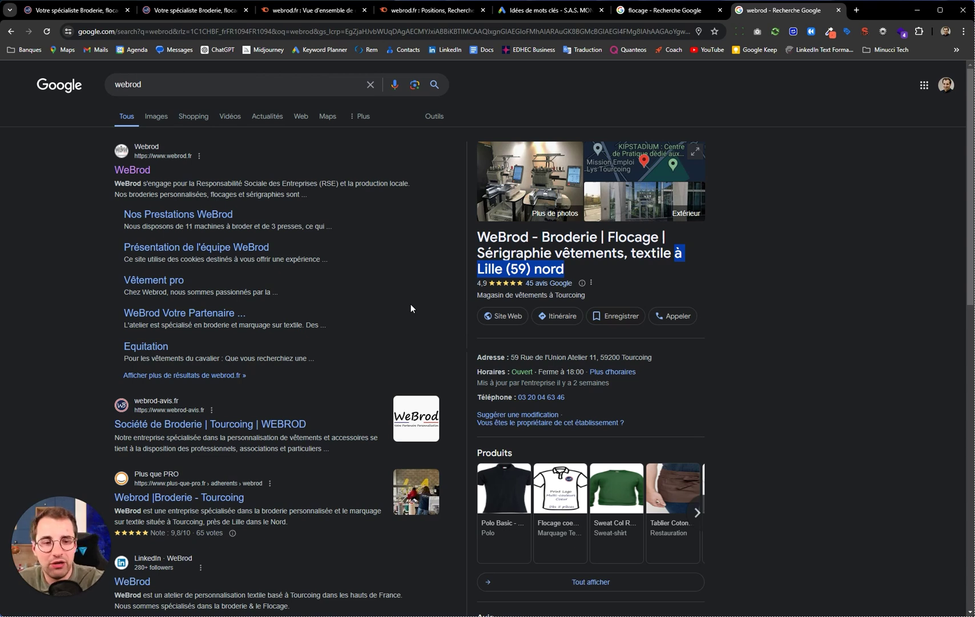
drag(665, 360, 467, 360)
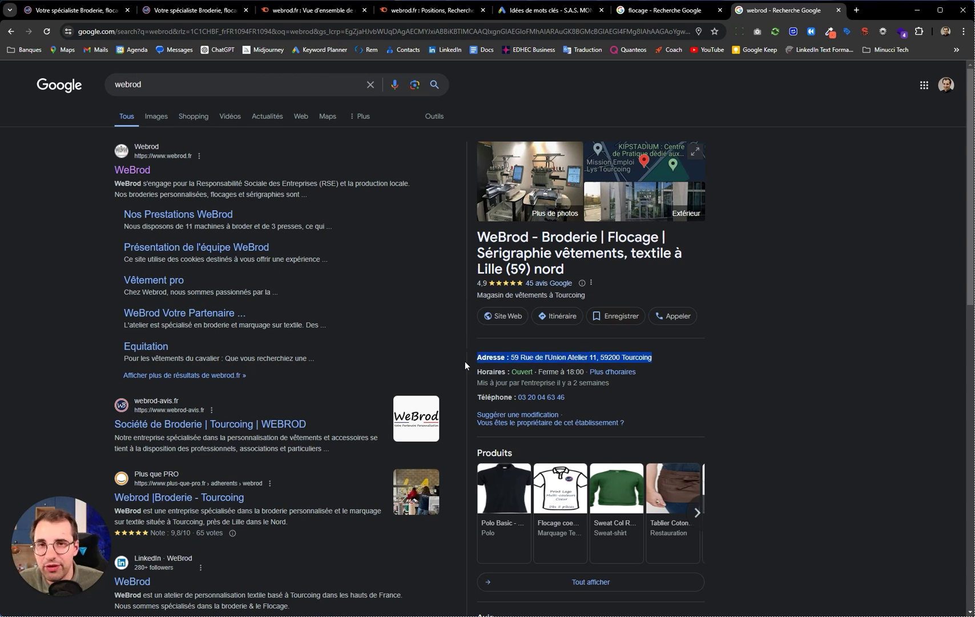
click(464, 366)
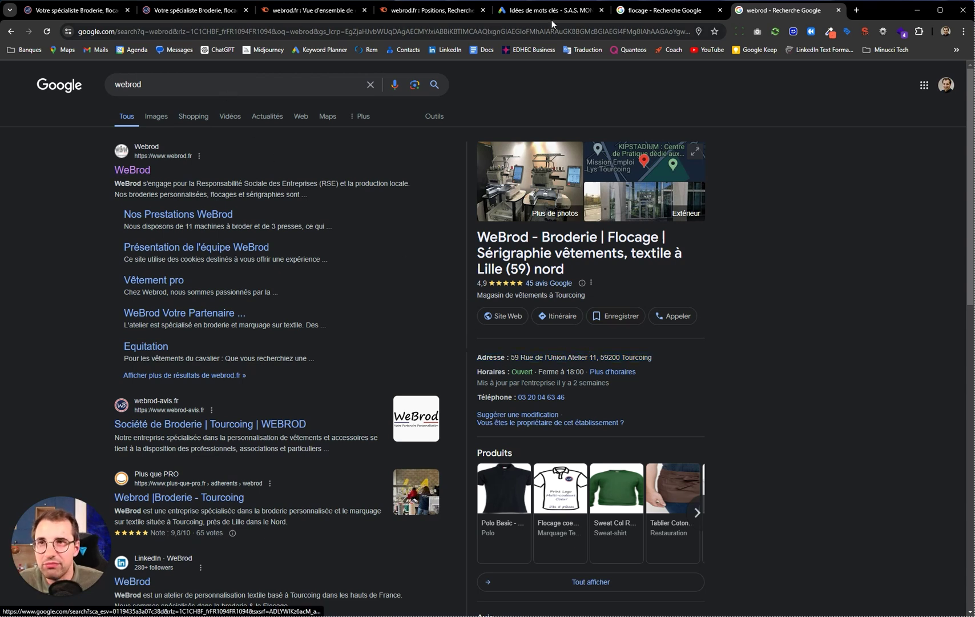
Open Google Maps in a new tab and search for "broderie"
click(855, 11)
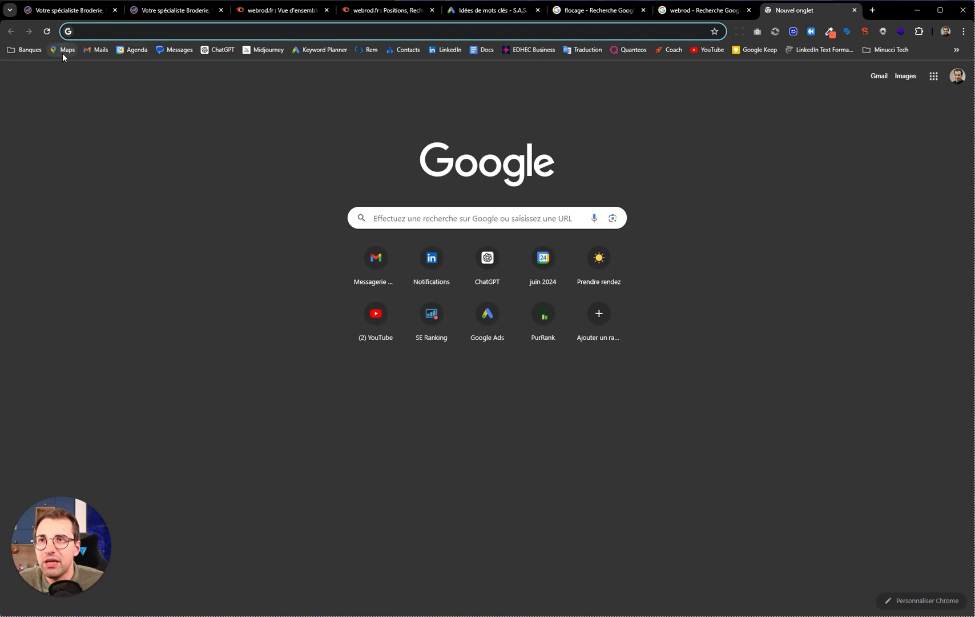
click(62, 51)
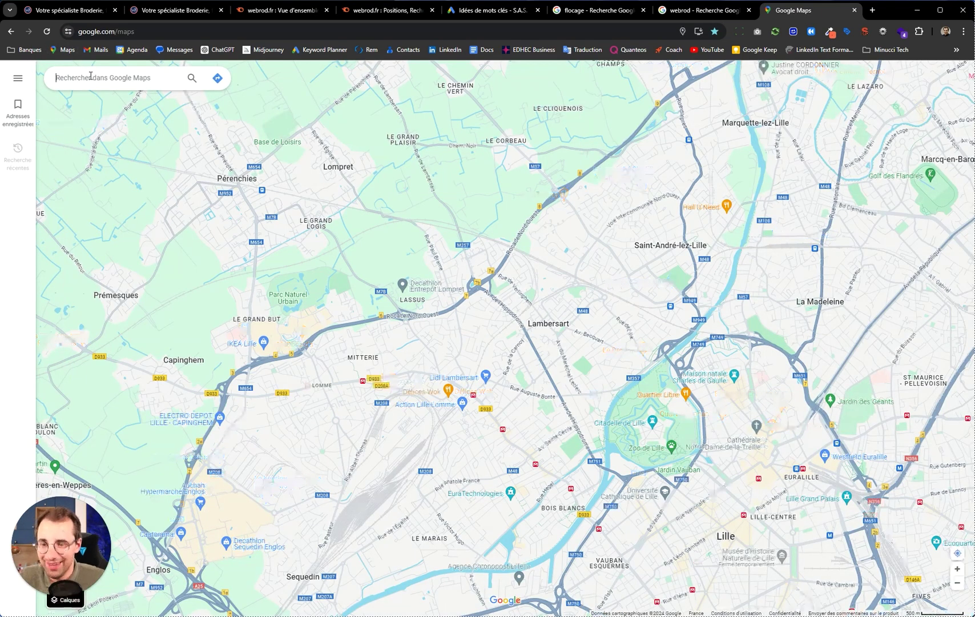
click(91, 76)
text(broderie)
key(BackSpace)
key(BackSpace)
key(BackSpace)
key(BackSpace)
text(erie)
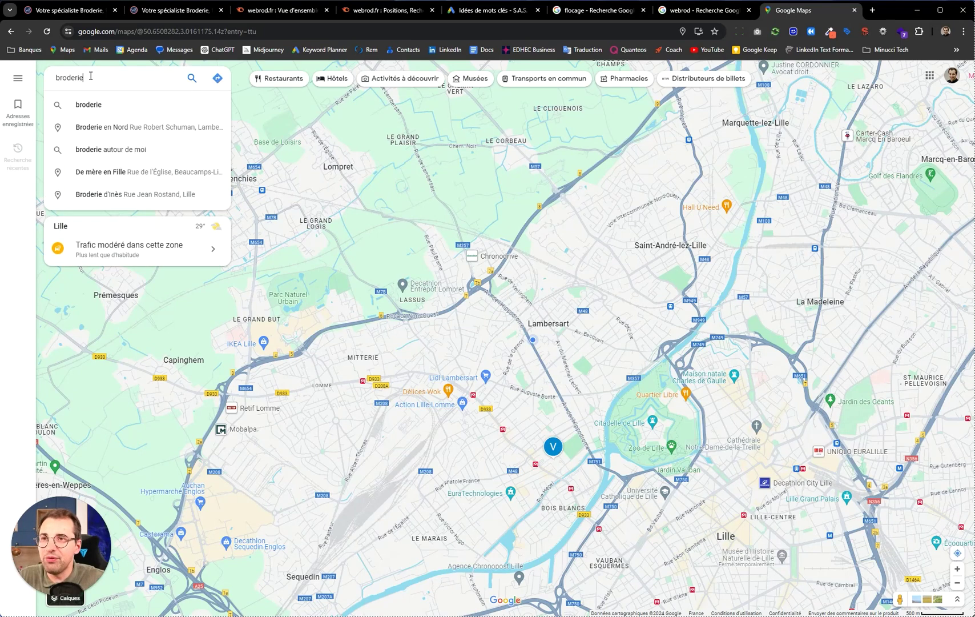
key(Return)
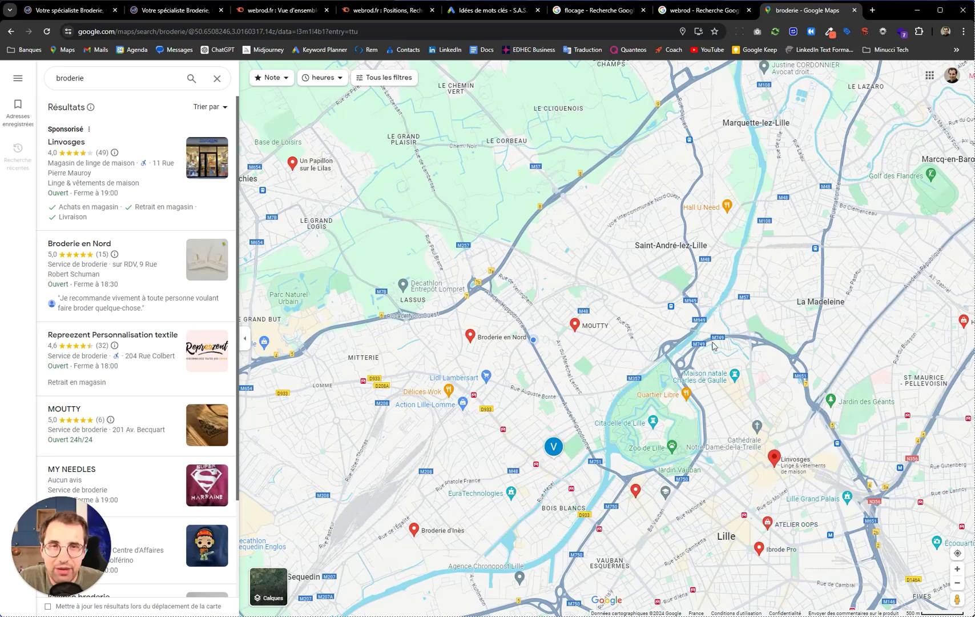
Search Google for "broderie lille" in a new tab and examine WeBrod's sponsored ad and the local business results
click(873, 10)
text(broderie)
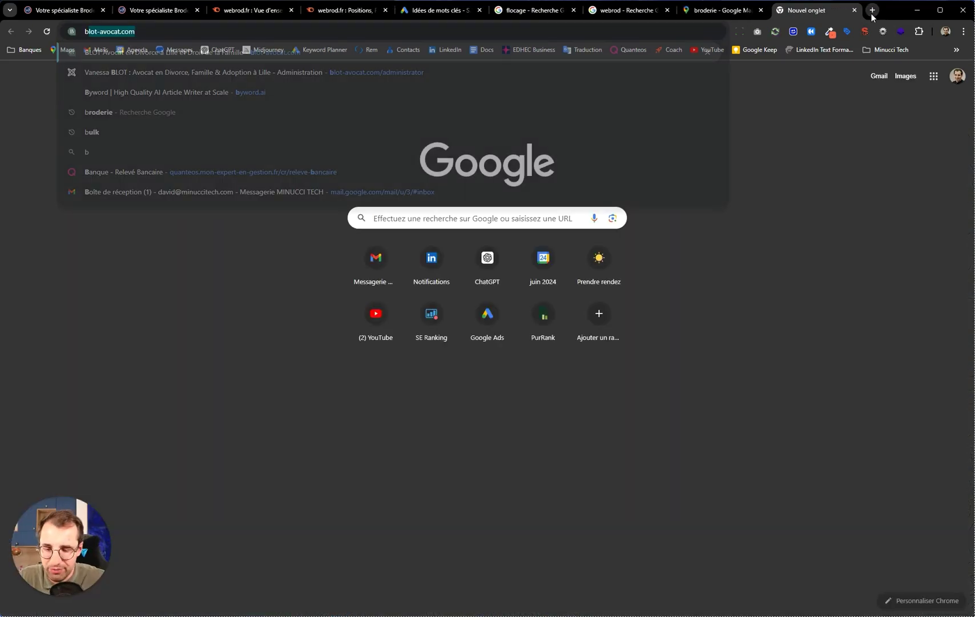
text( lille)
key(Return)
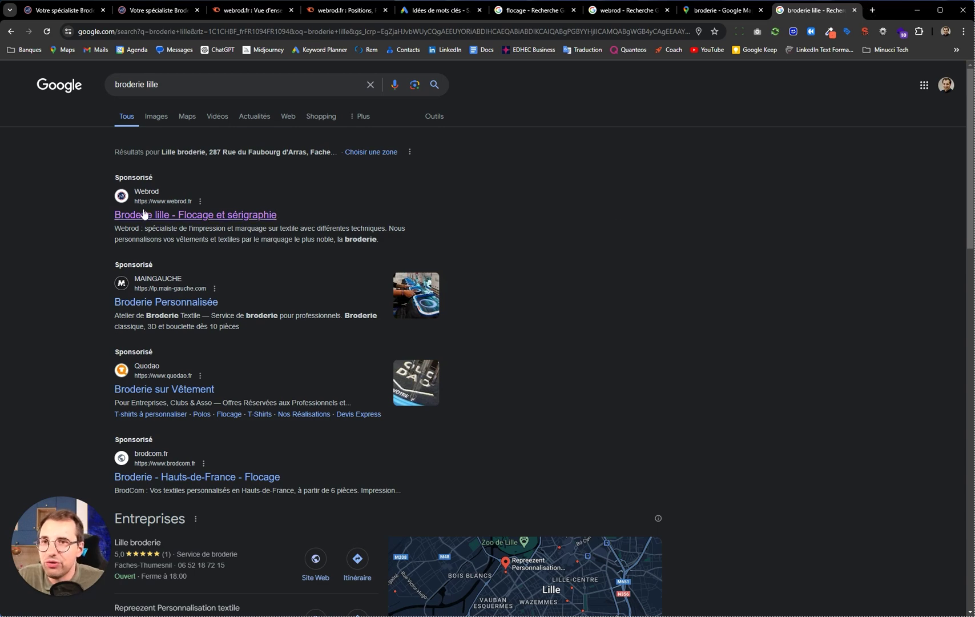
drag(113, 174, 226, 227)
click(253, 249)
scroll(39, 243, down, 4)
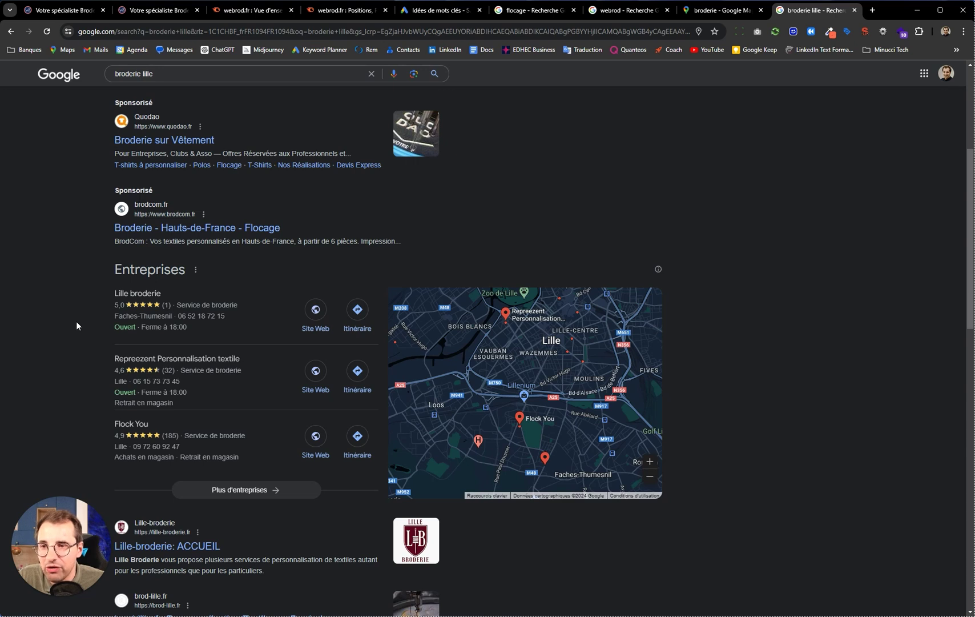
double_click(161, 73)
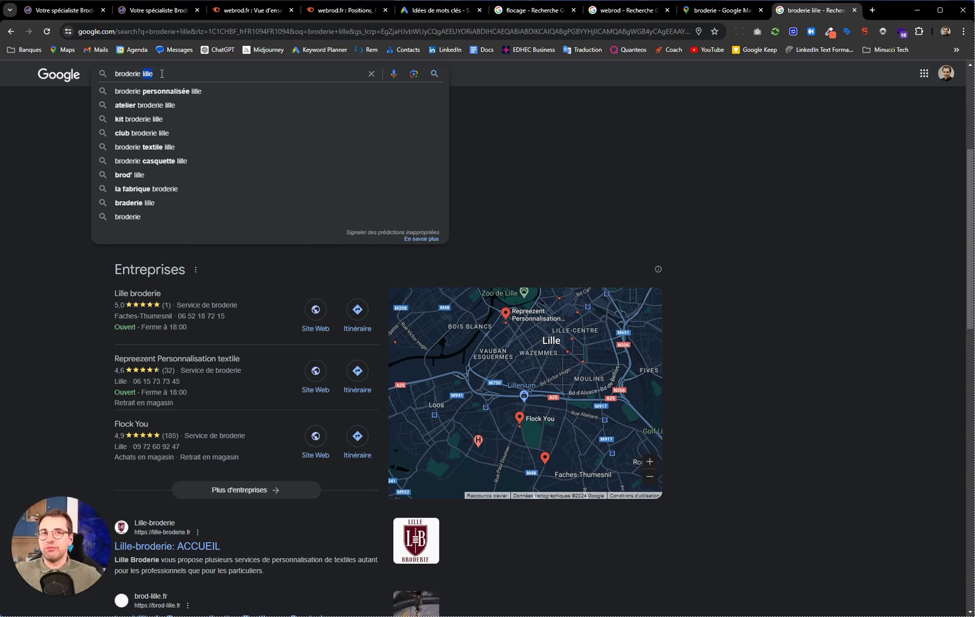
Return to the "webrod" search results and examine the location and the Flocage and Sérigraphie keywords in WeBrod's business listing name
click(698, 9)
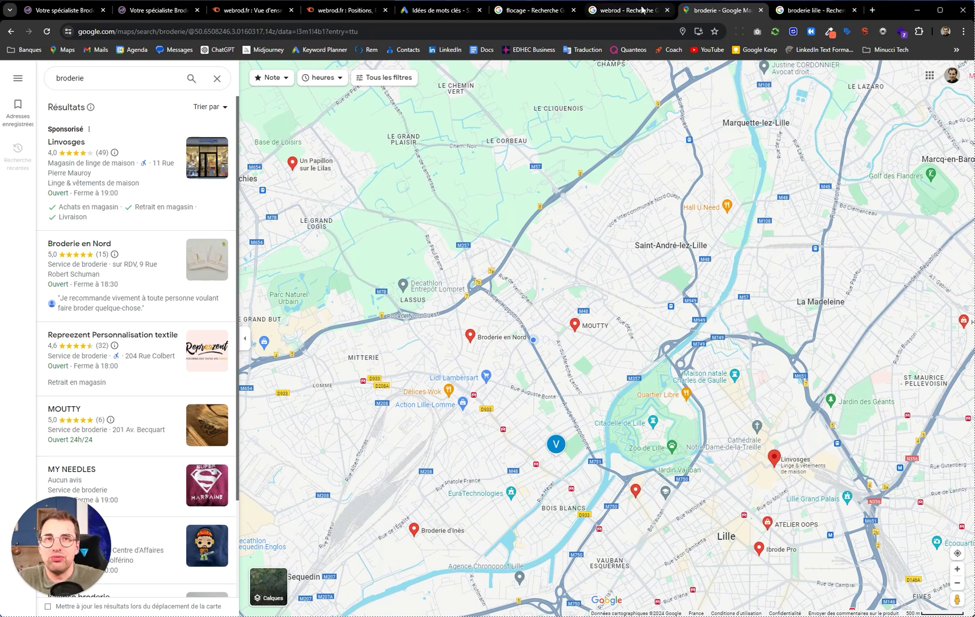
click(644, 10)
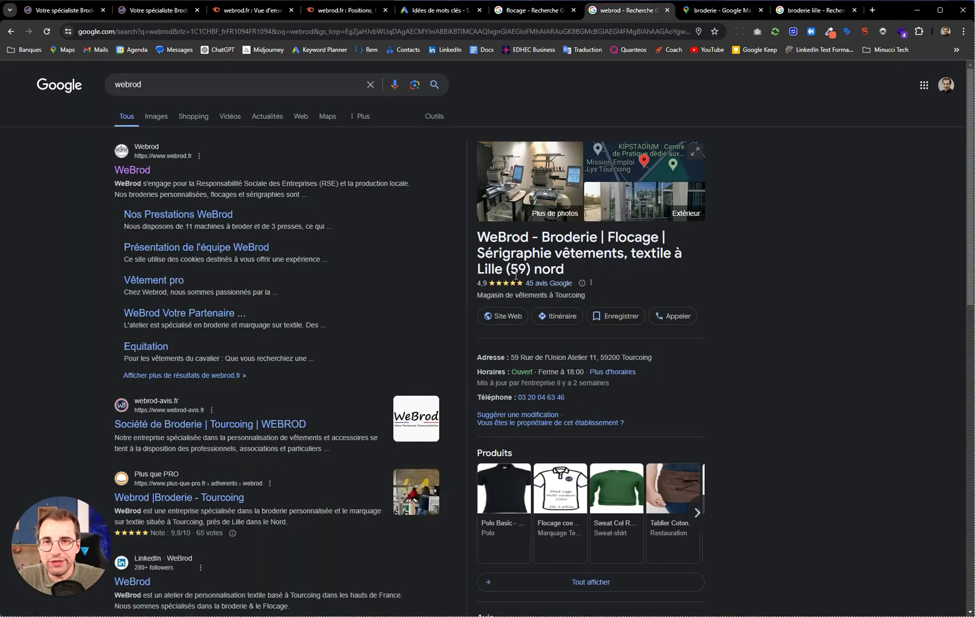
drag(565, 269, 489, 269)
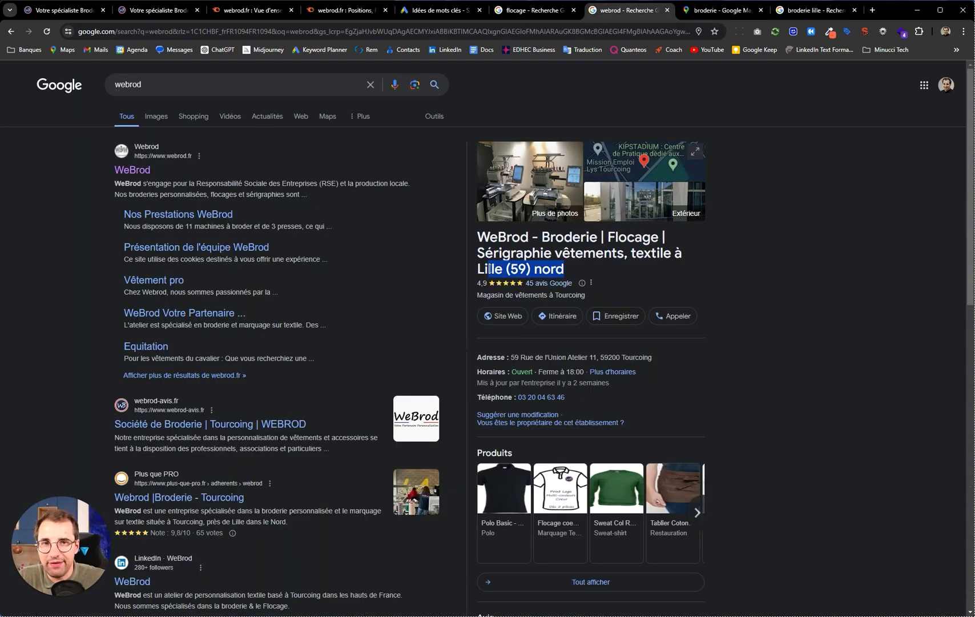
double_click(624, 244)
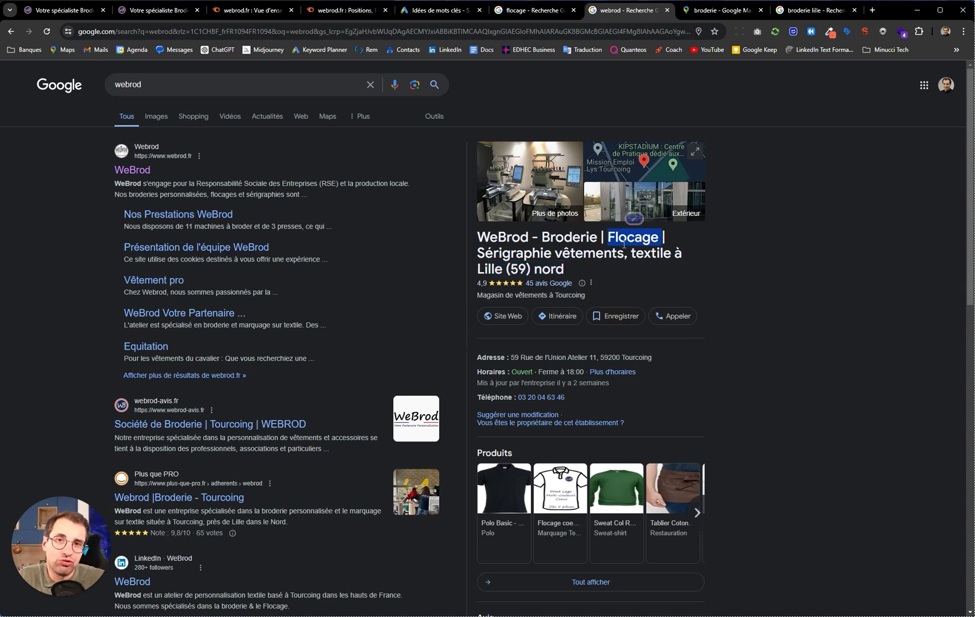
double_click(507, 253)
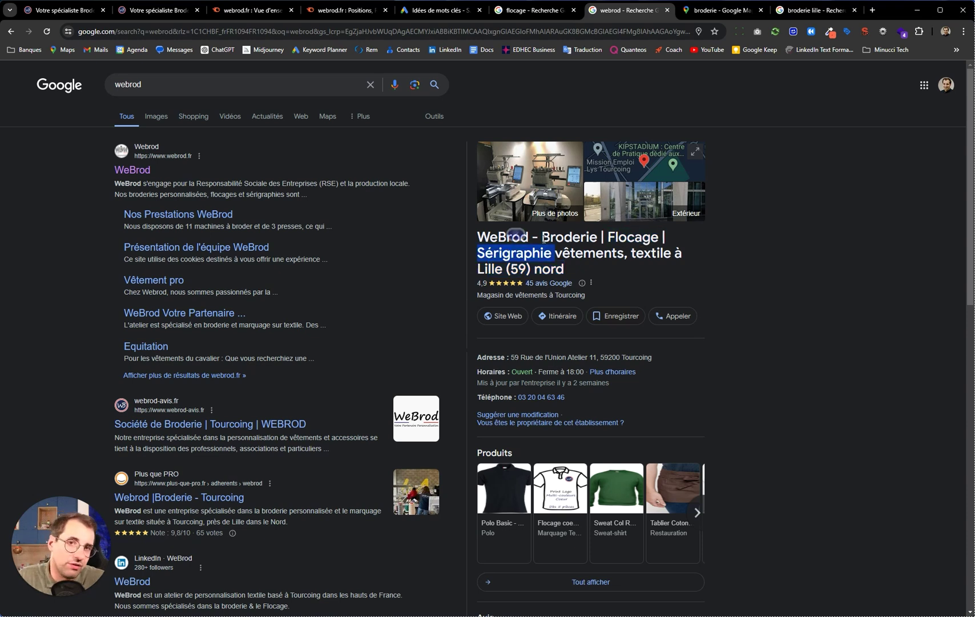
click(625, 245)
Review the embroidery and flocking keyword ideas and their monthly search volumes in the Google Ads keyword plan
click(454, 16)
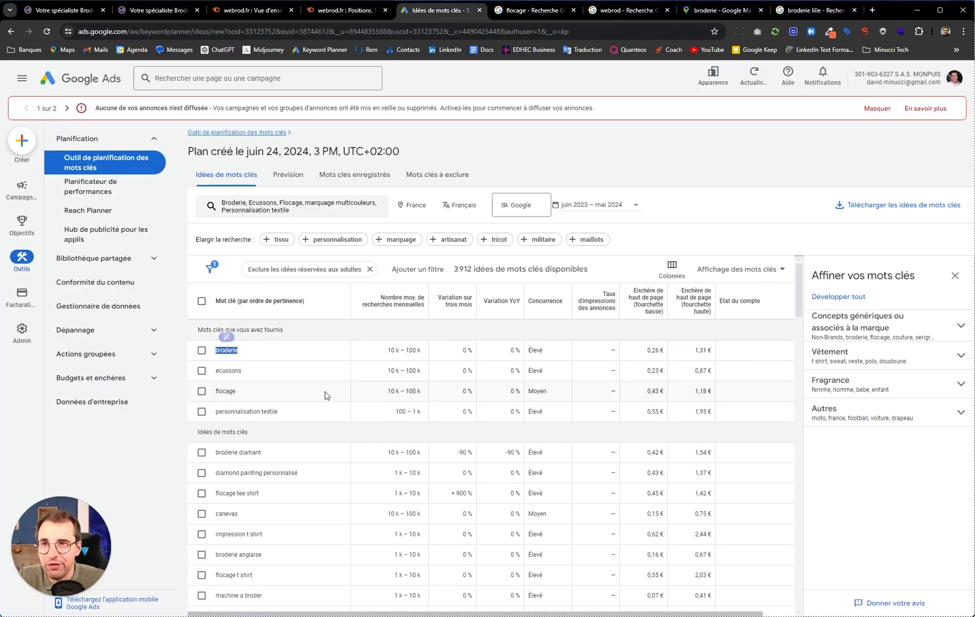
scroll(326, 394, down, 1)
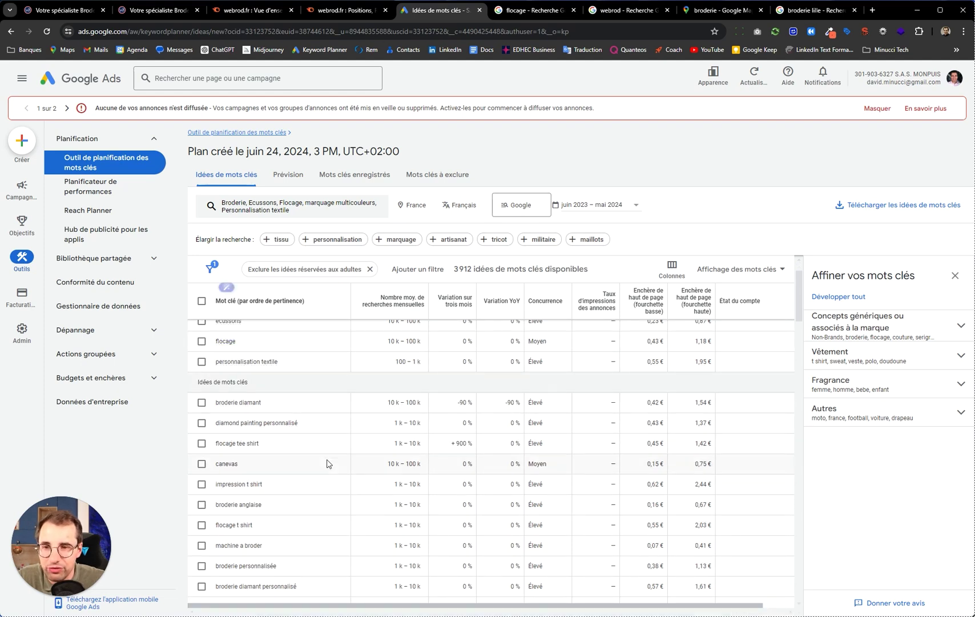
scroll(326, 461, down, 1)
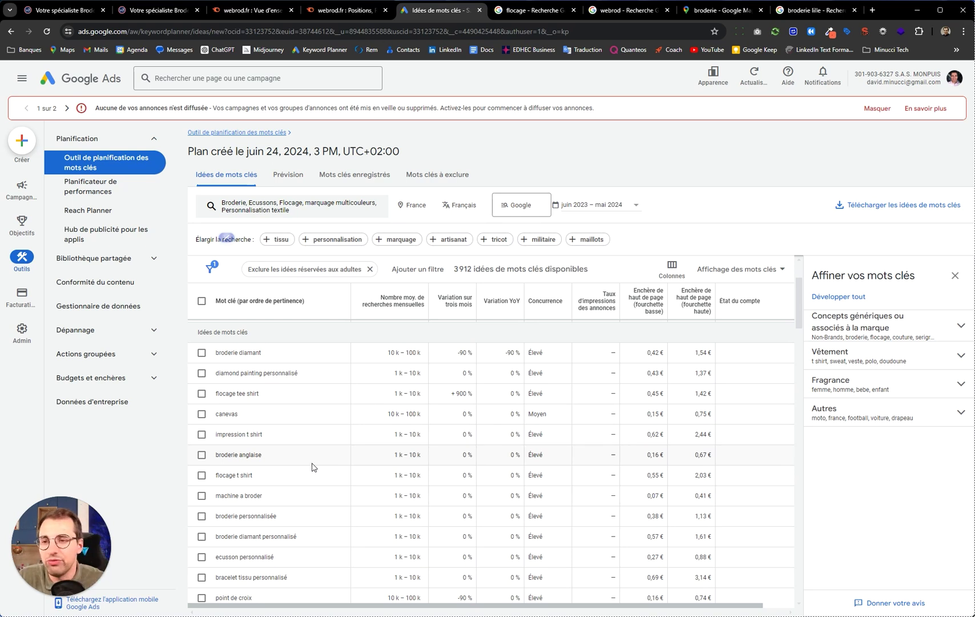
Go back to the "broderie lille" search results and examine the text of WeBrod's sponsored ad
click(816, 11)
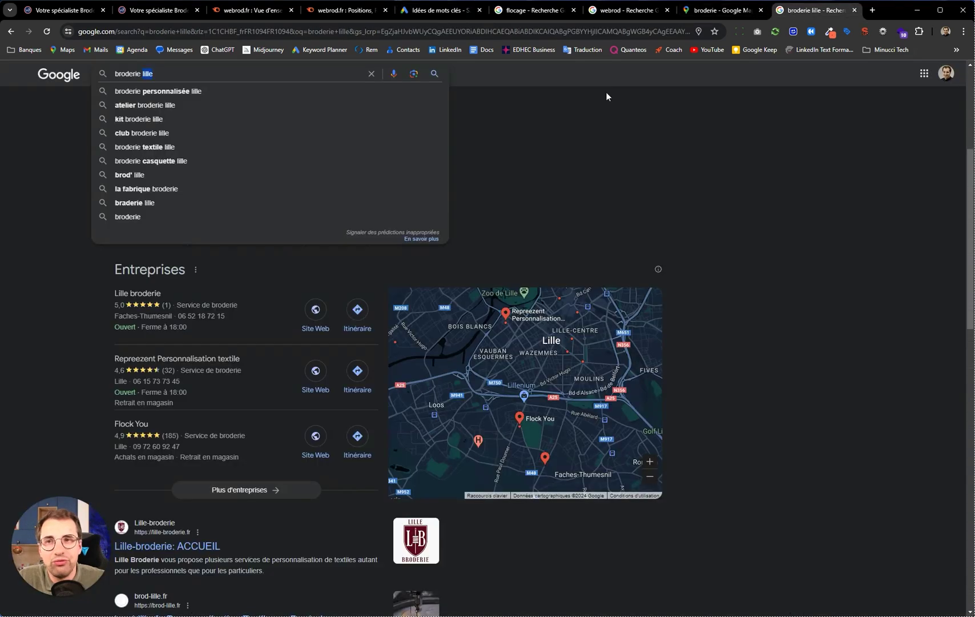
click(589, 232)
scroll(230, 235, up, 5)
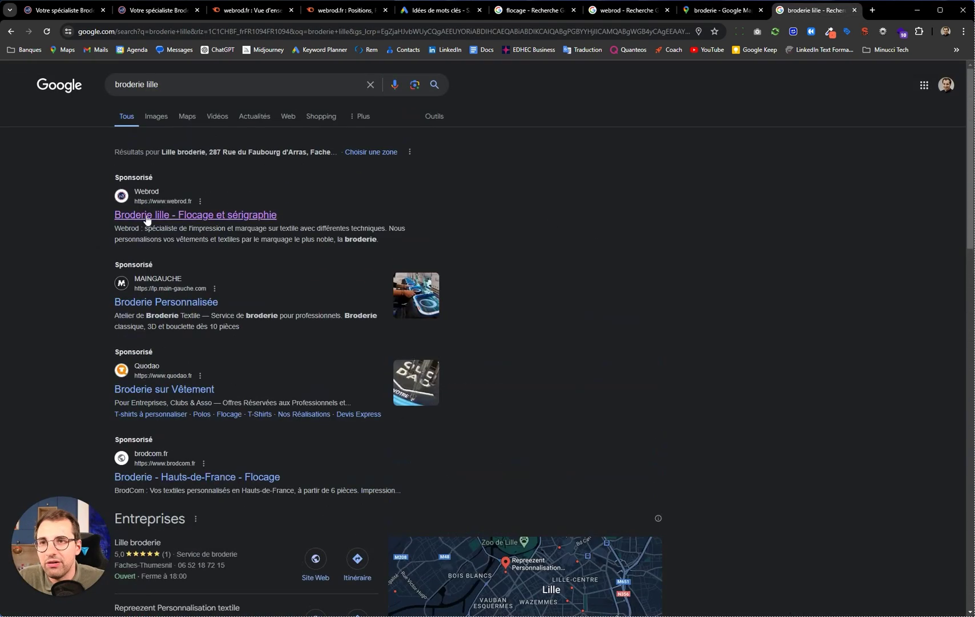
drag(93, 184, 378, 242)
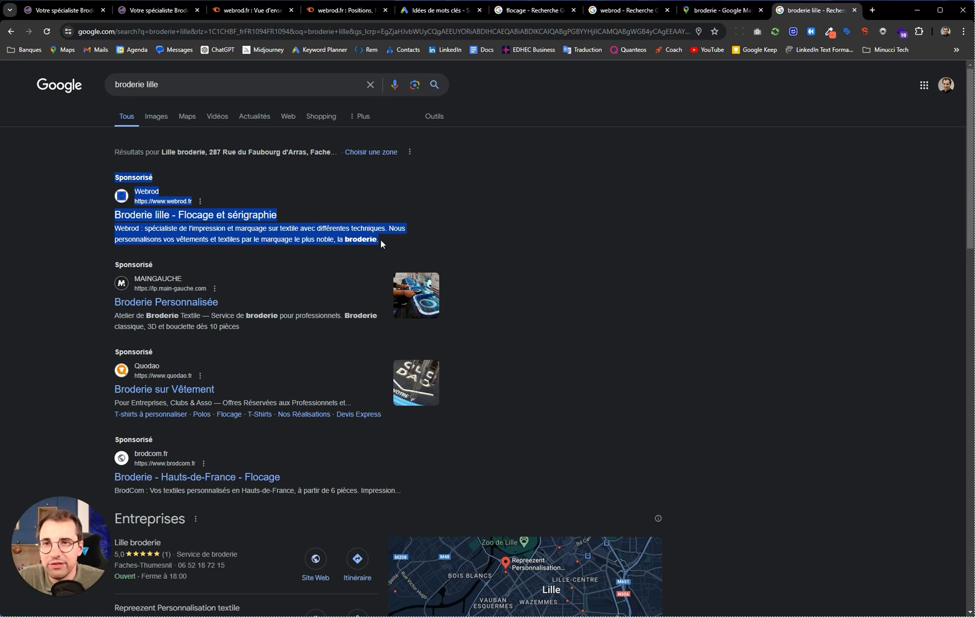
click(380, 240)
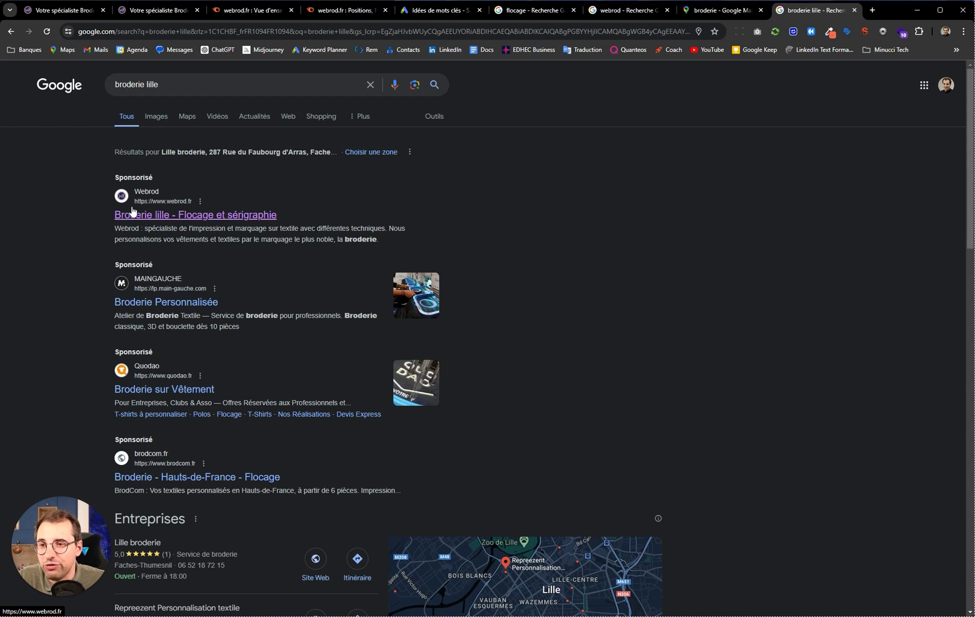
Close the Google Maps tab and highlight the keyword "Broderie" in WeBrod's business listing name
click(713, 11)
click(760, 11)
click(624, 11)
double_click(565, 239)
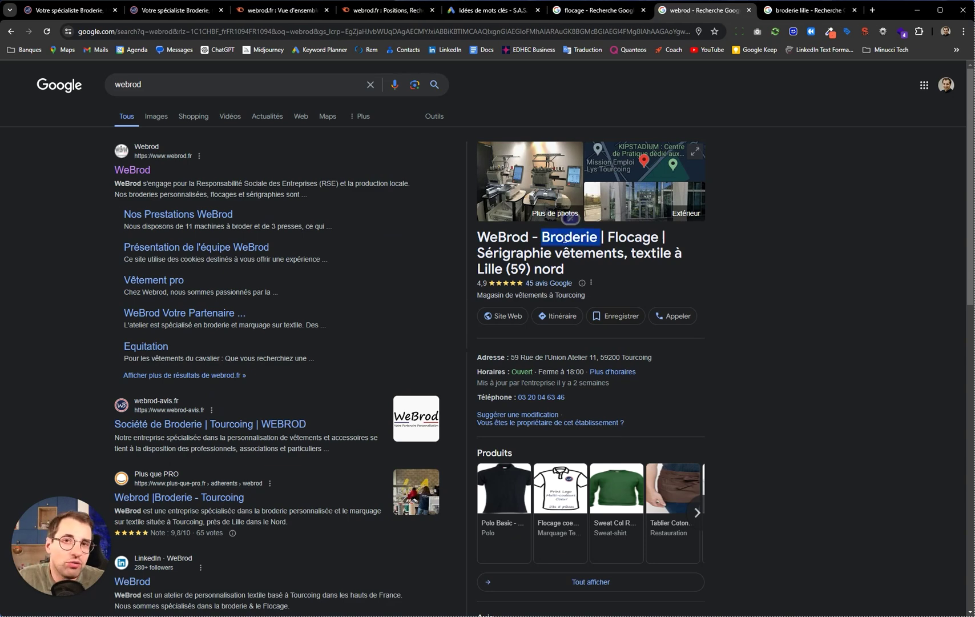
Replace the "webrod" query with "broderie" and run the Google search
click(170, 83)
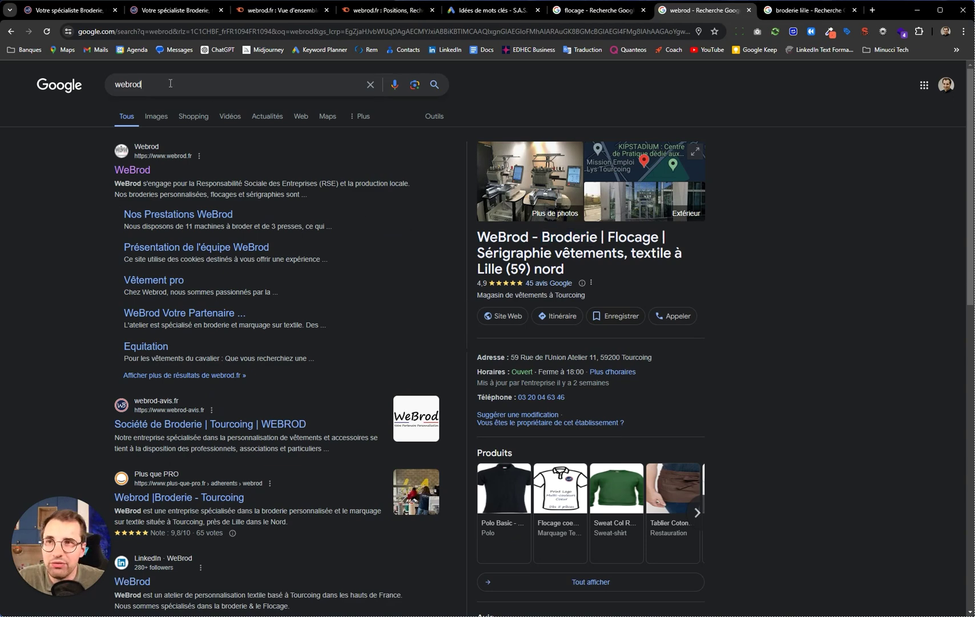
key(ctrl+a)
text(broderie)
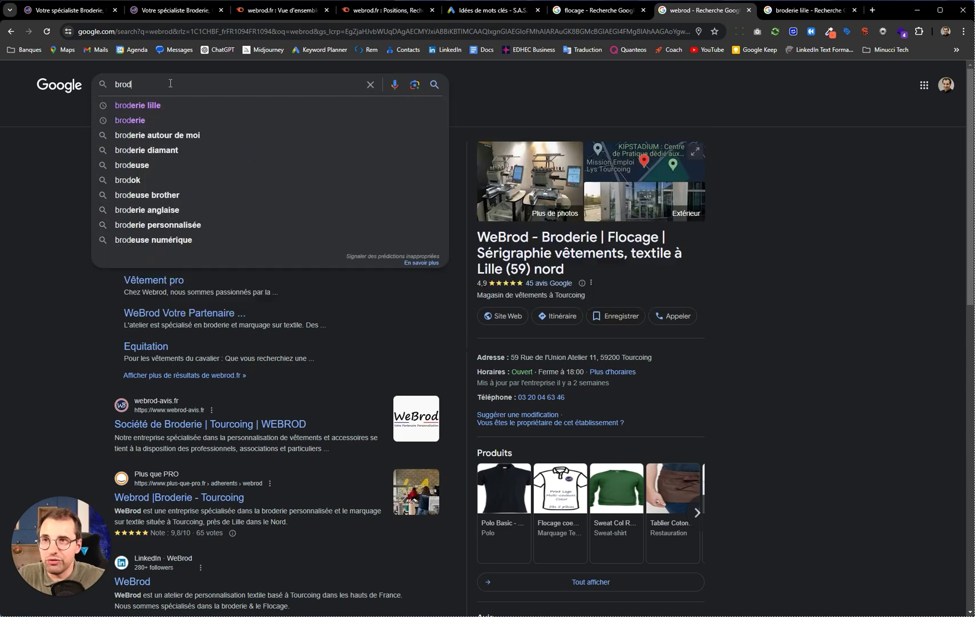
key(Return)
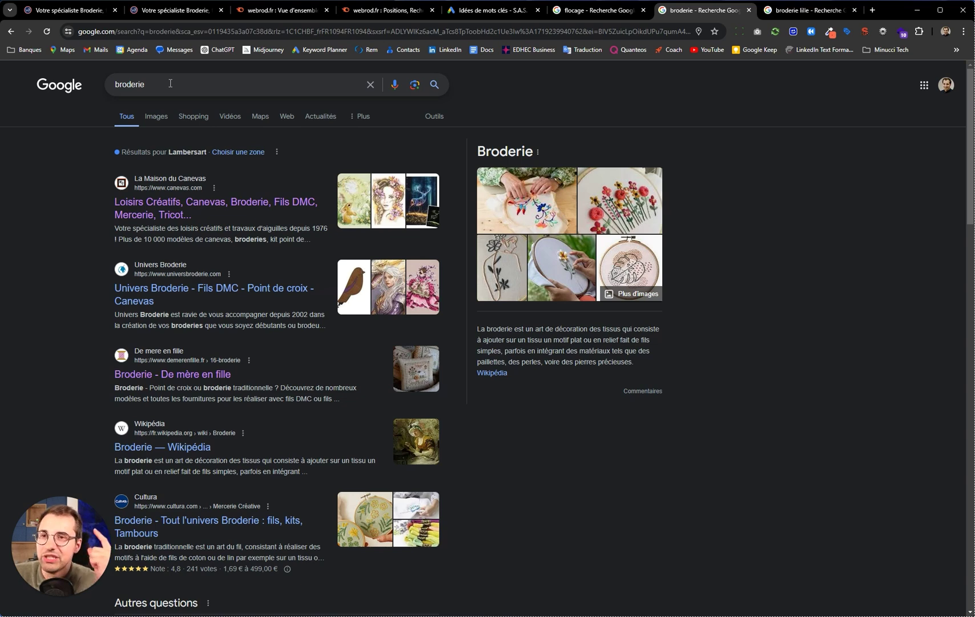
Search Google for "casquette personnalisée" in place of the current query
double_click(170, 83)
text(c)
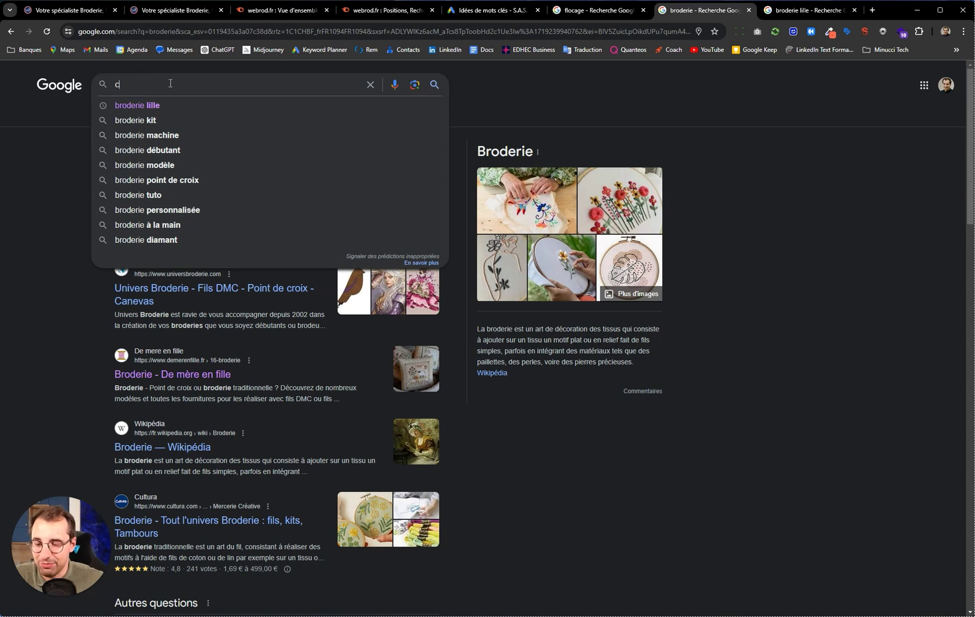
text(asquette oer)
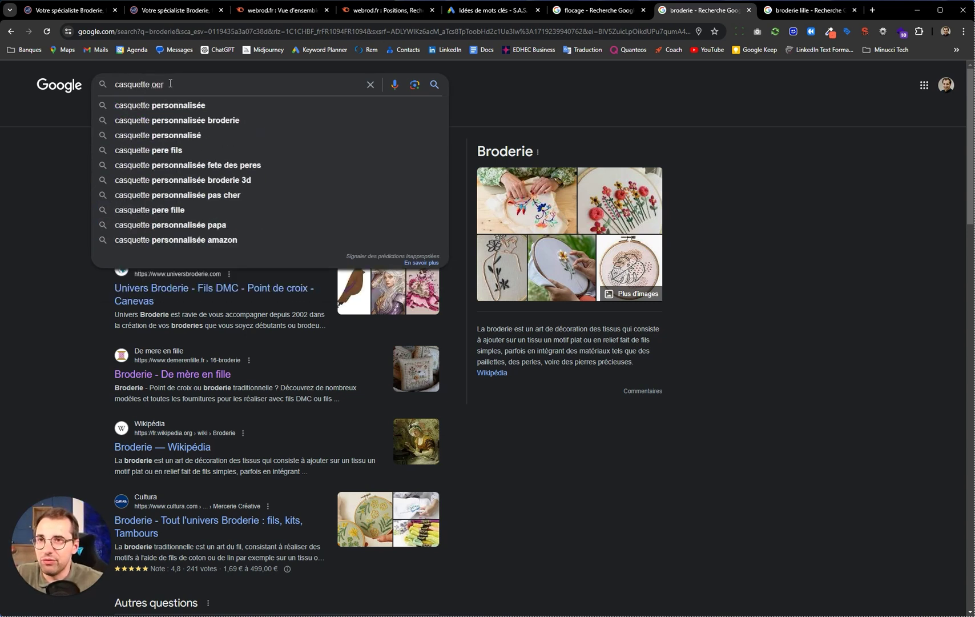
key(BackSpace)
key(Down)
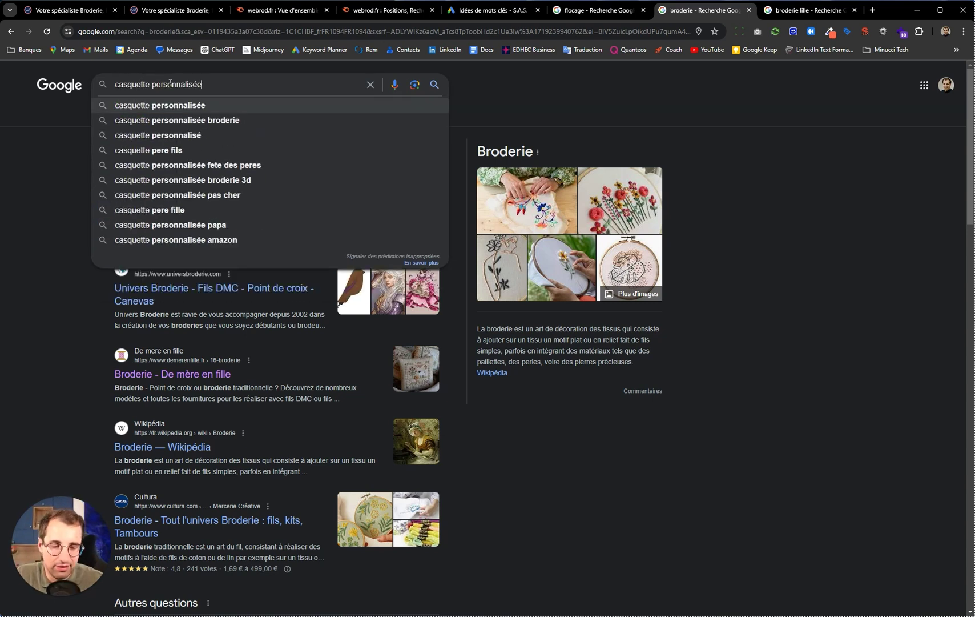
key(Return)
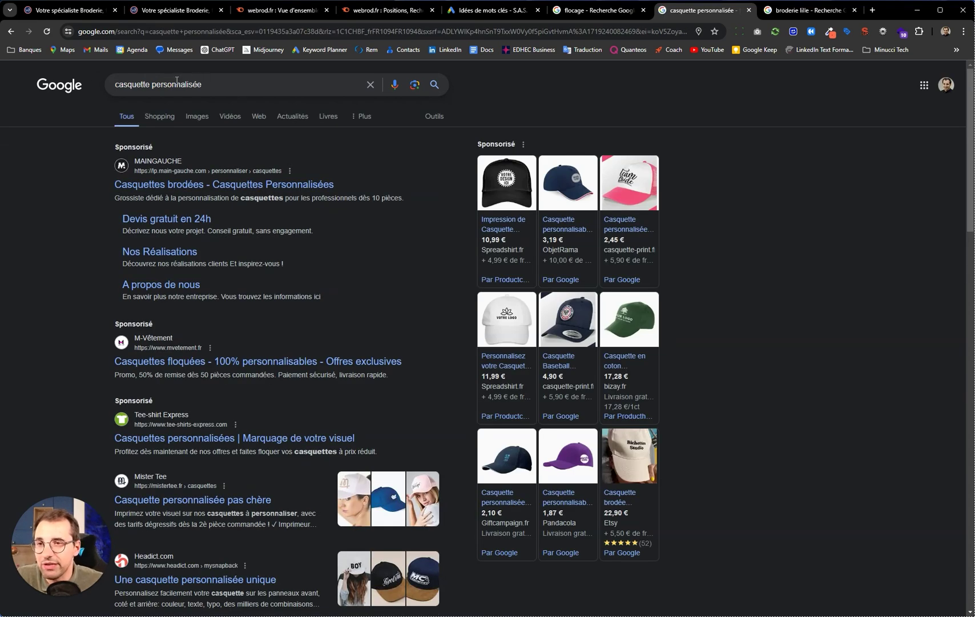
Examine the ads and organic competitors for the personalised cap search, then show the WeBrod homepage
scroll(67, 250, down, 1)
scroll(66, 250, down, 1)
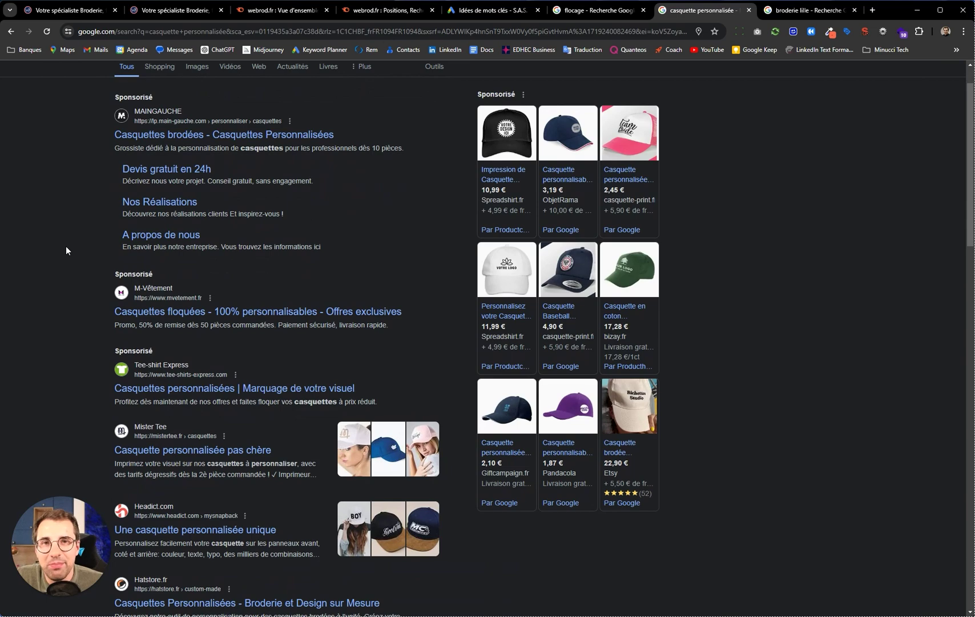
scroll(66, 251, down, 3)
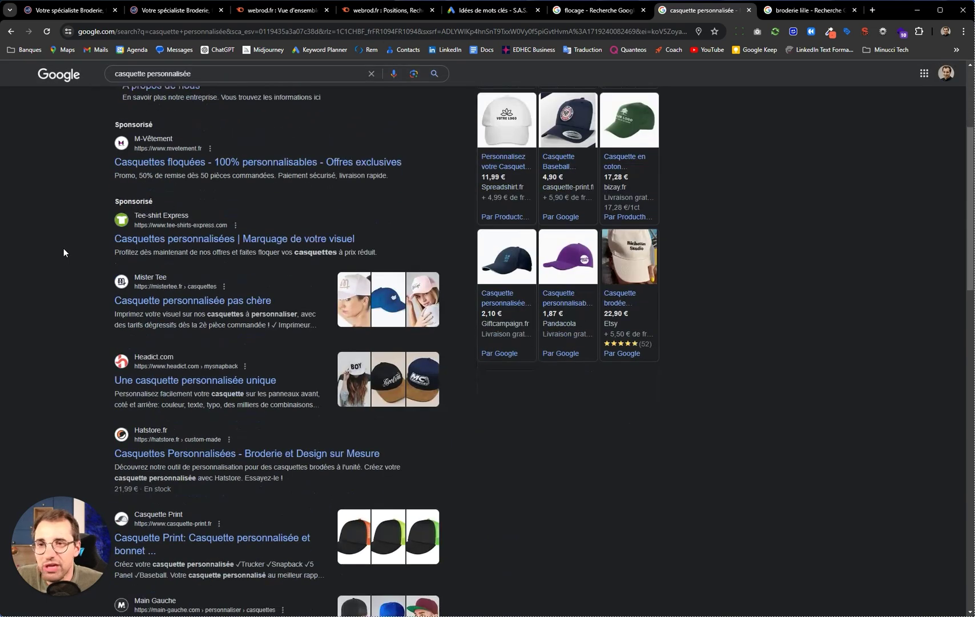
scroll(62, 249, up, 4)
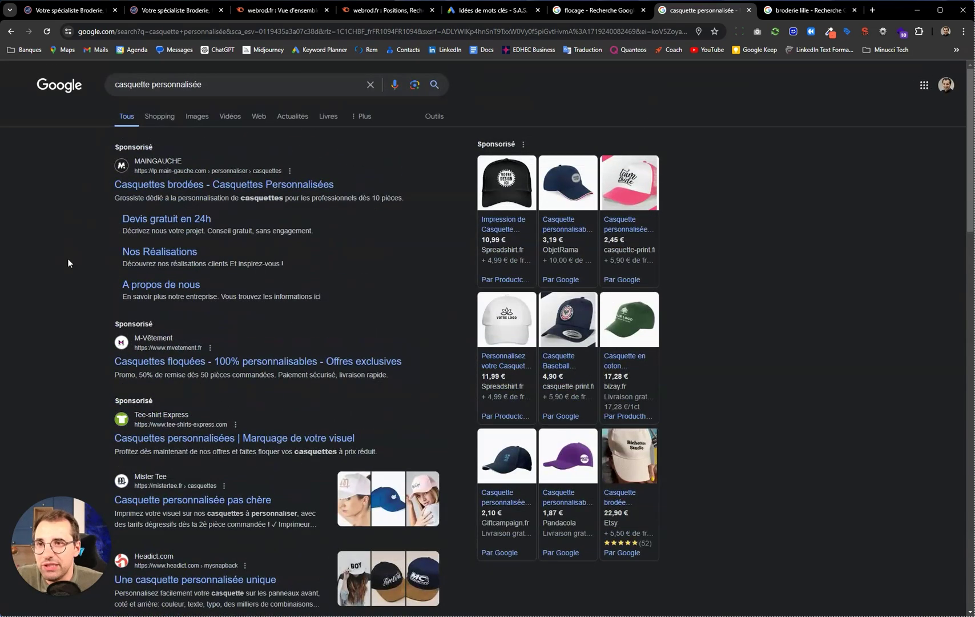
scroll(67, 260, down, 5)
scroll(67, 261, down, 3)
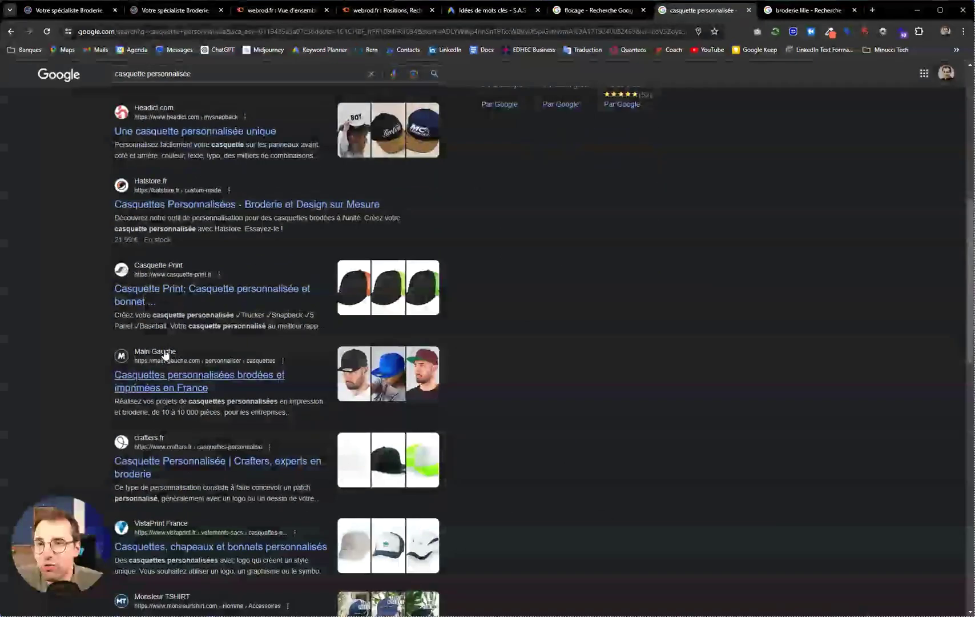
scroll(305, 381, down, 4)
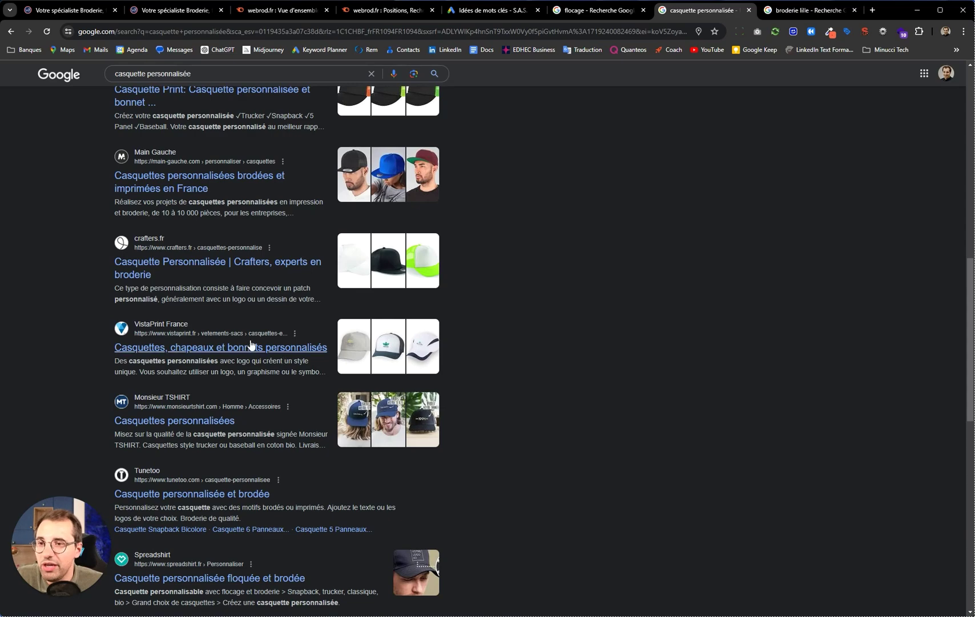
scroll(274, 342, up, 12)
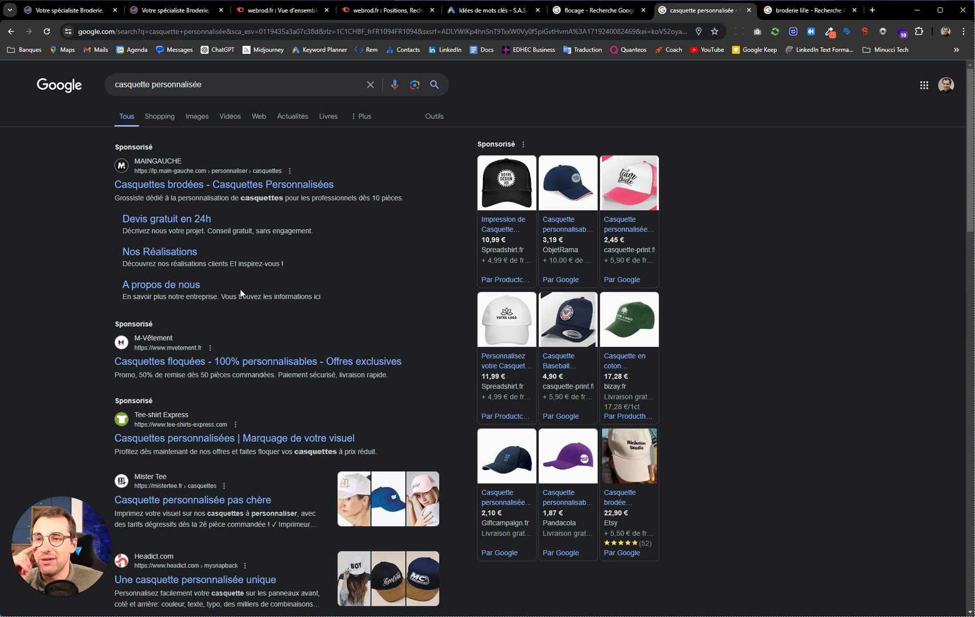
triple_click(172, 82)
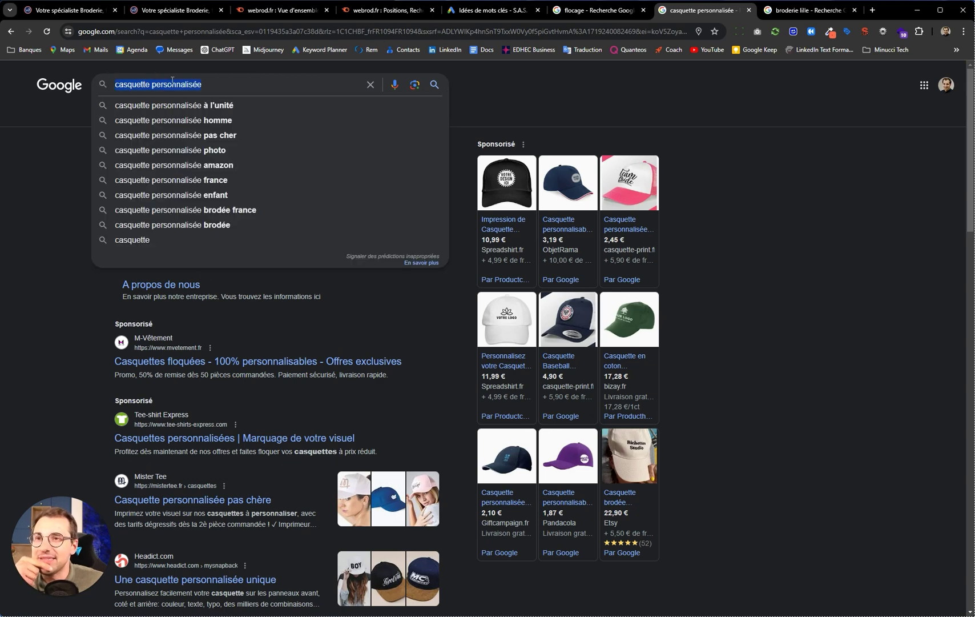
click(64, 150)
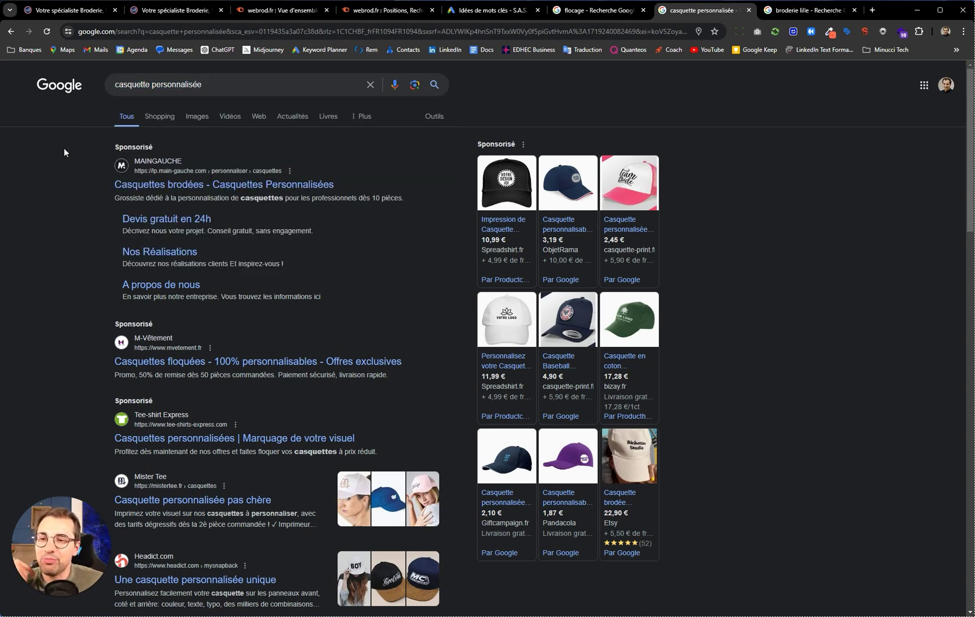
click(81, 15)
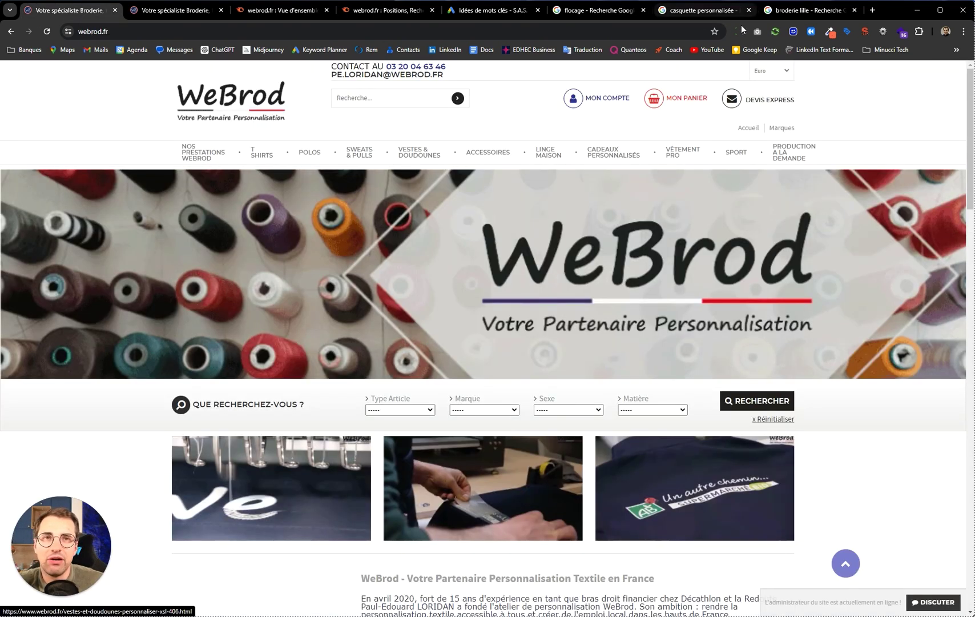
Shorten the "broderie lille" query to "broderie", run the search and review the organic results
click(808, 10)
double_click(160, 85)
key(BackSpace)
key(Return)
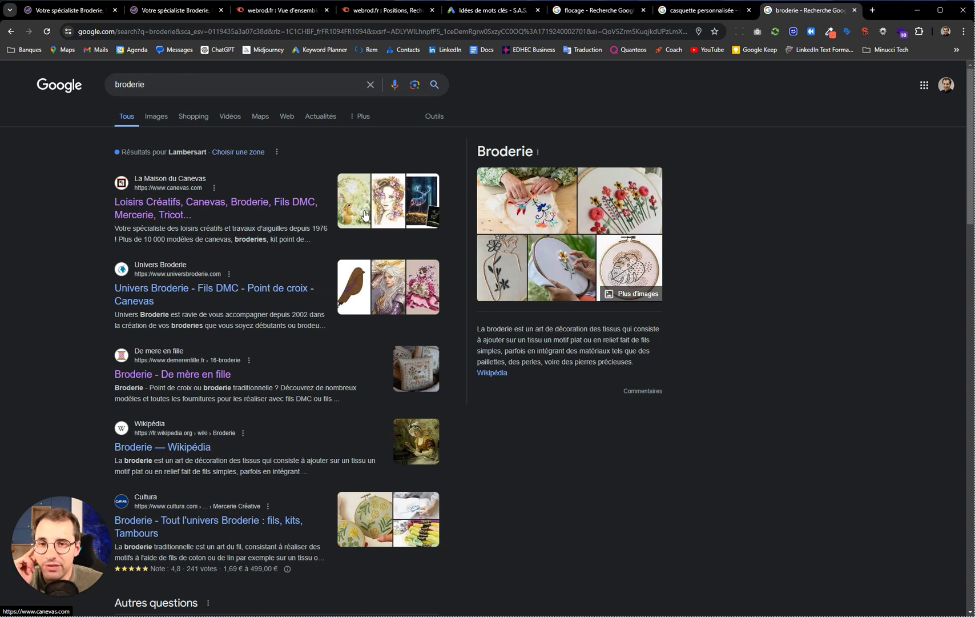
scroll(110, 288, down, 4)
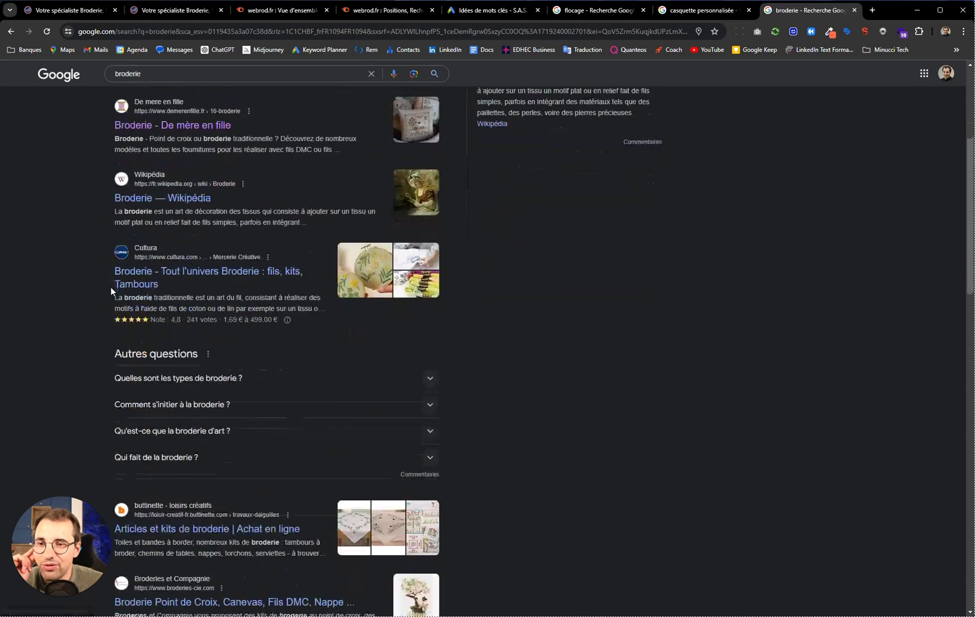
scroll(111, 286, down, 3)
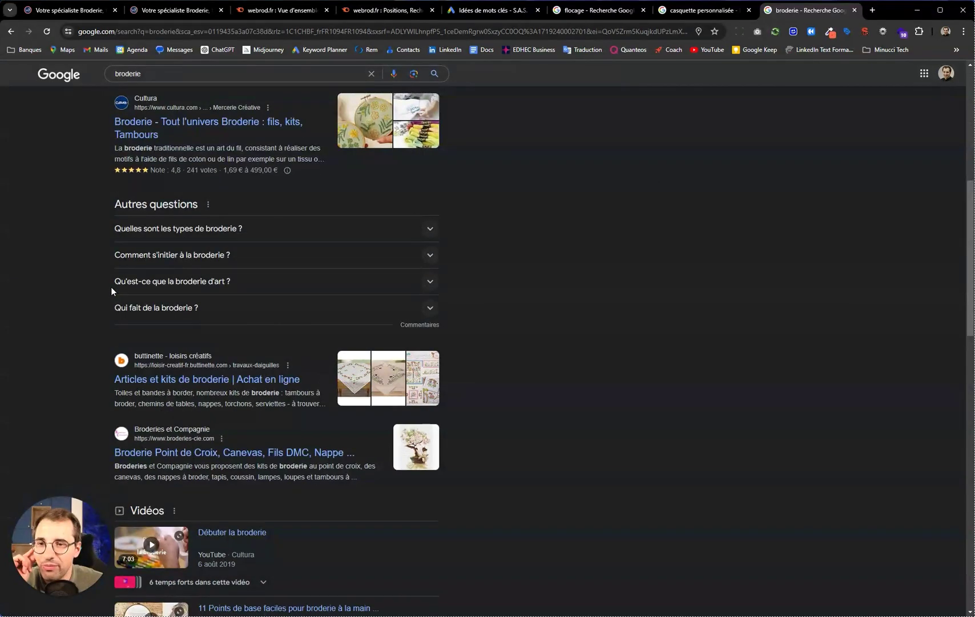
scroll(111, 287, down, 2)
scroll(110, 285, down, 1)
scroll(110, 285, up, 10)
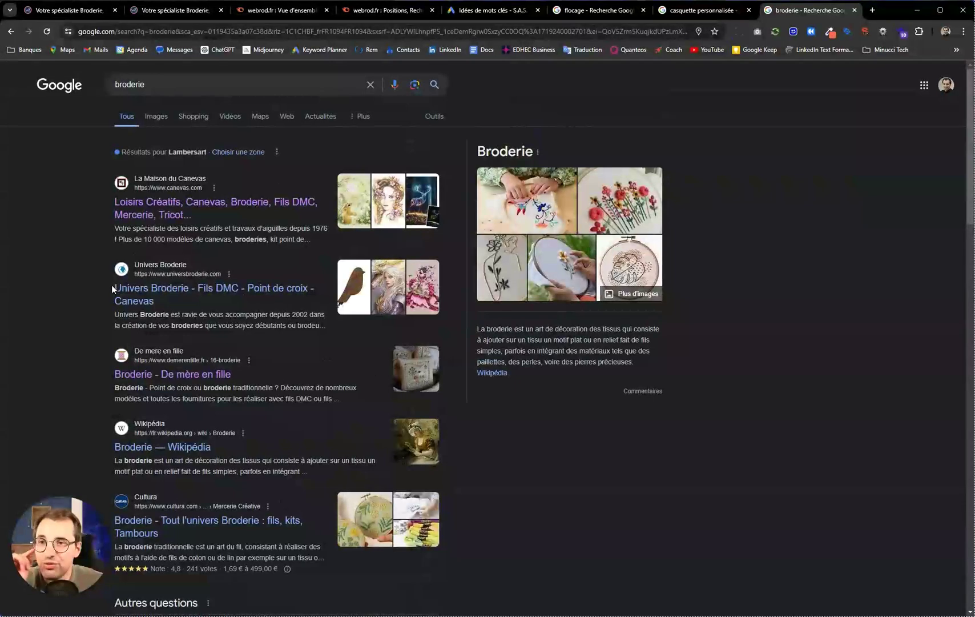